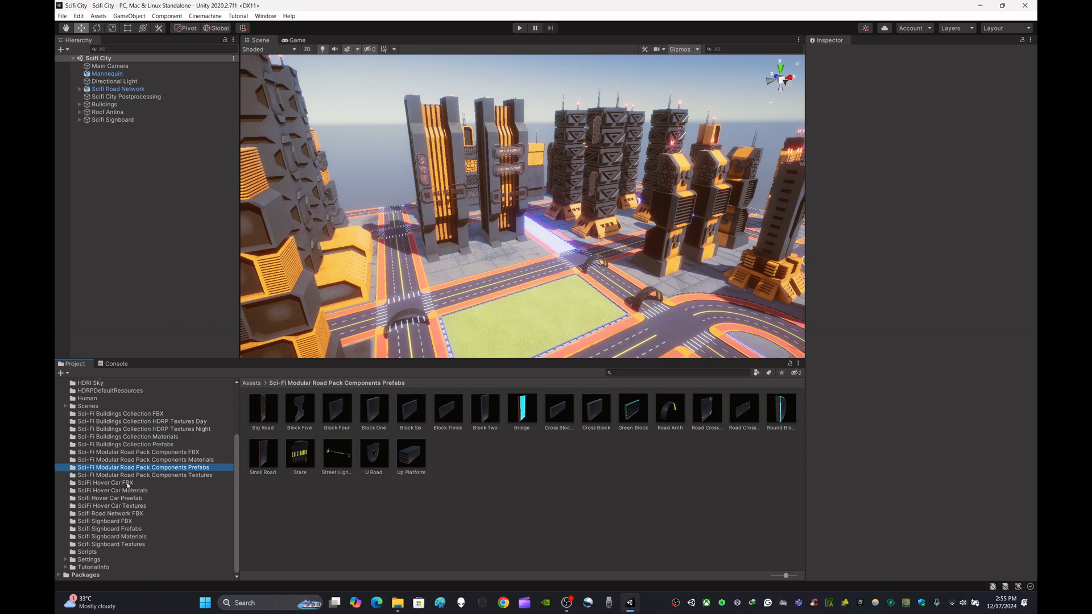
# Open the signboard prefabs folder and scale the tower's red ITS signboard, SciFi Signboard 04 (2), to 1.5 on X, Y and Z.
pyautogui.click(131, 530)
pyautogui.moveTo(319, 239); pyautogui.dragTo(455, 181, button='right')
pyautogui.click(453, 180)
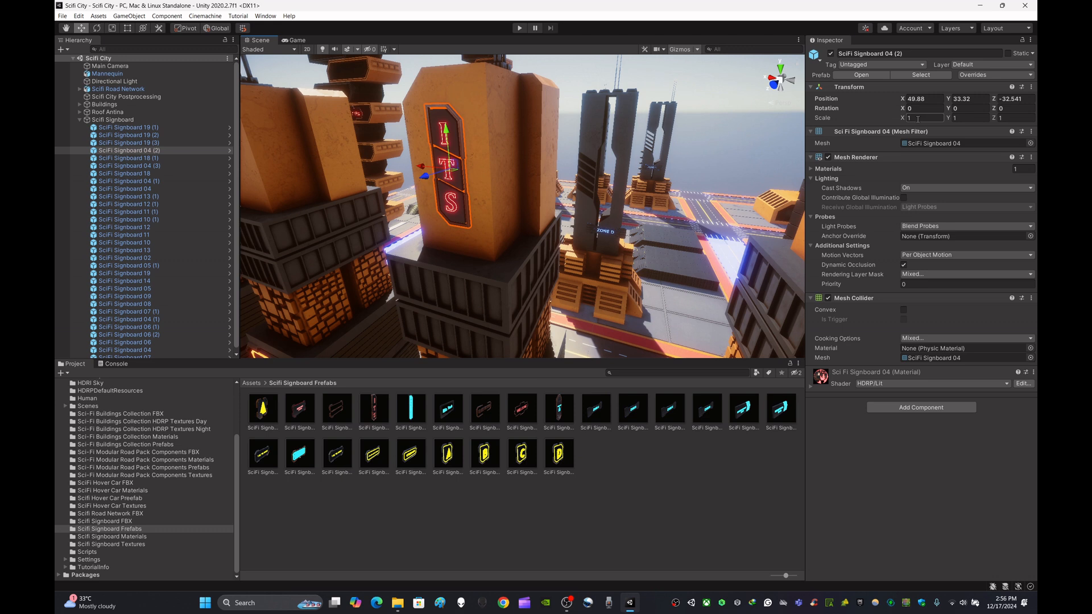
pyautogui.write('2')
pyautogui.press('BackSpace')
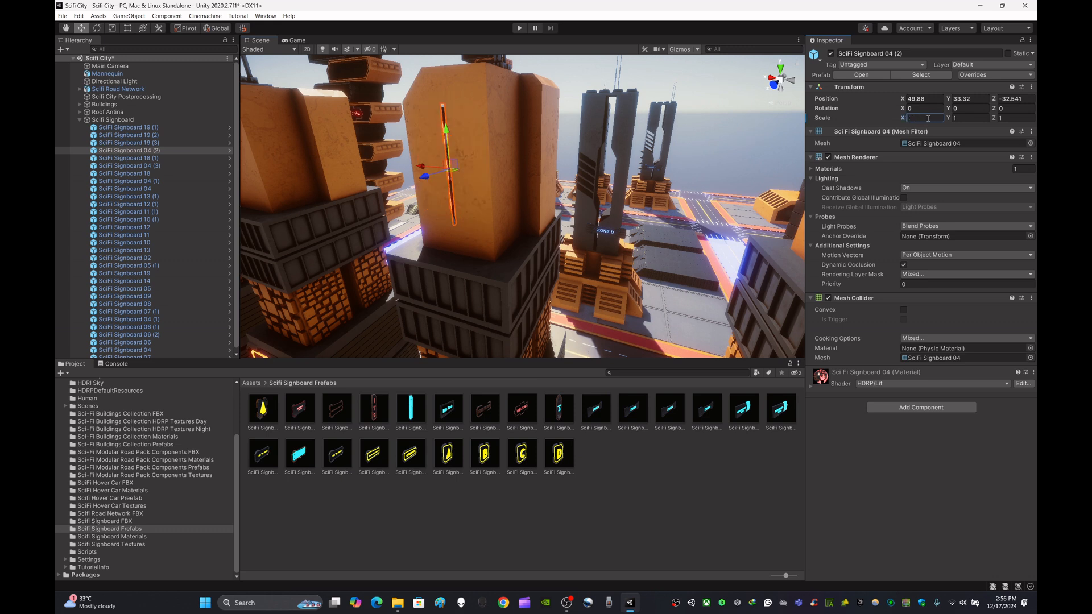
pyautogui.write('1.5')
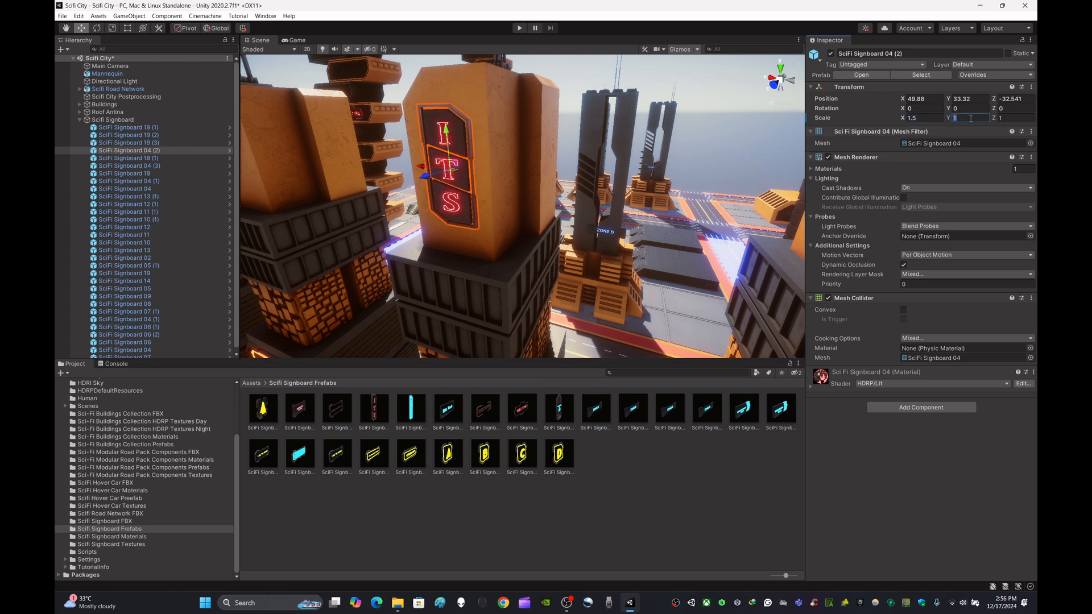
pyautogui.write('.5')
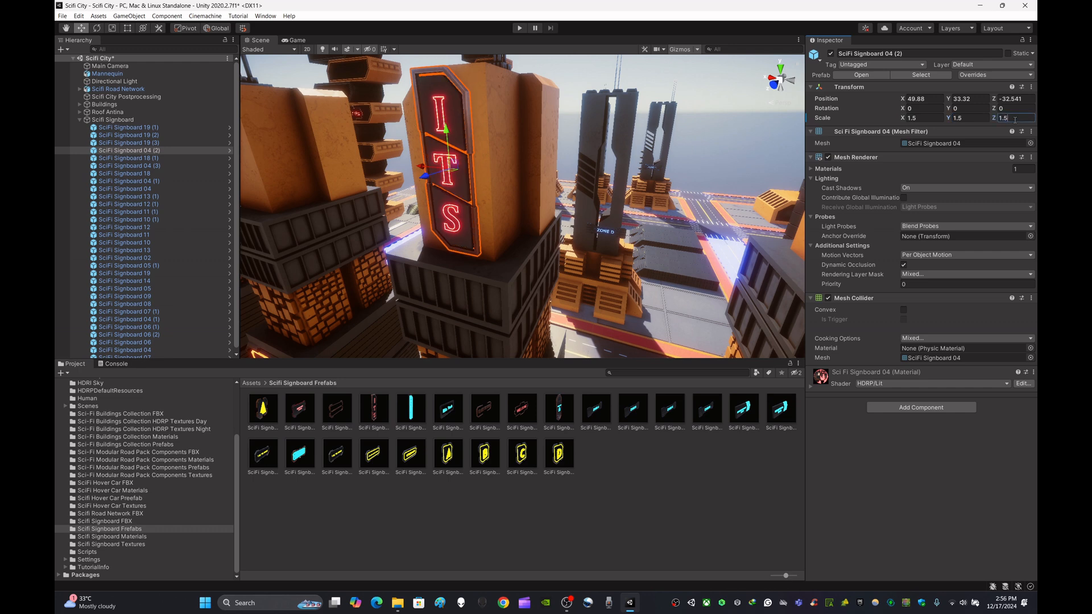
# Duplicate the enlarged ITS signboard and move the copy along X onto the neighbouring tower at about X 31.44.
pyautogui.moveTo(677, 162); pyautogui.dragTo(523, 306, button='right')
pyautogui.hotkey('ctrl', 'd')
pyautogui.moveTo(405, 175); pyautogui.dragTo(666, 183)
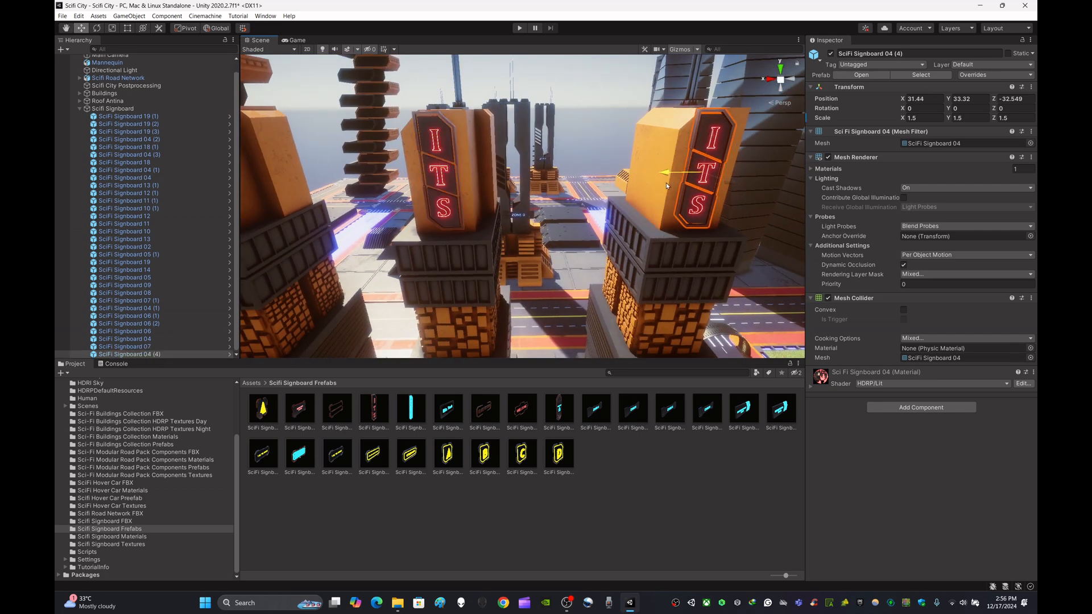
# Duplicate the ITS signboard again and move the copy along X to the third tower at about X 68.25.
pyautogui.moveTo(666, 182); pyautogui.dragTo(624, 214, button='right')
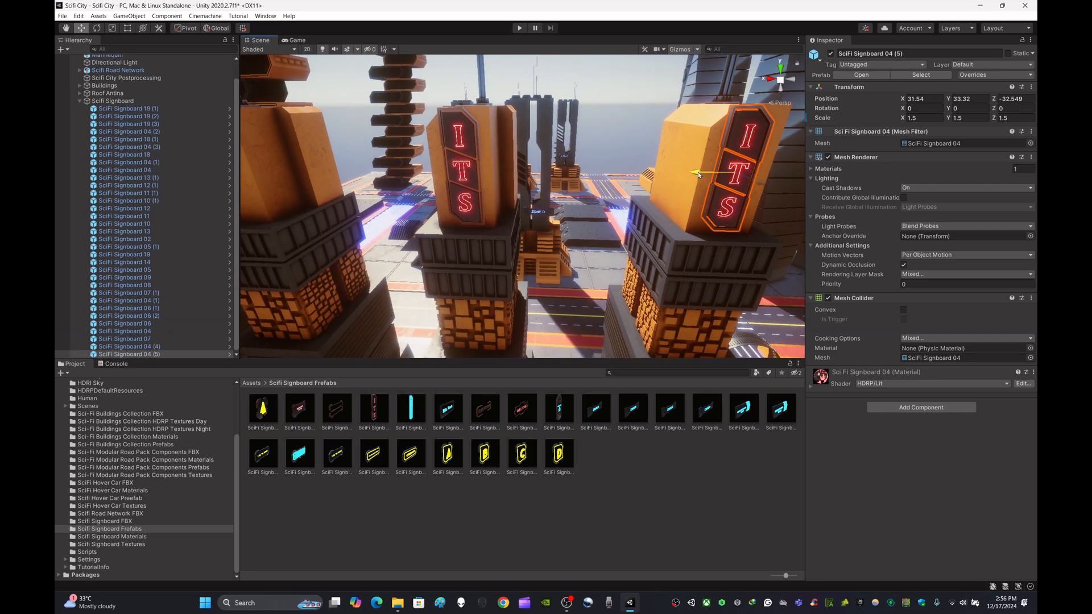
pyautogui.moveTo(697, 175); pyautogui.dragTo(262, 173)
pyautogui.moveTo(295, 171); pyautogui.dragTo(616, 164, button='right')
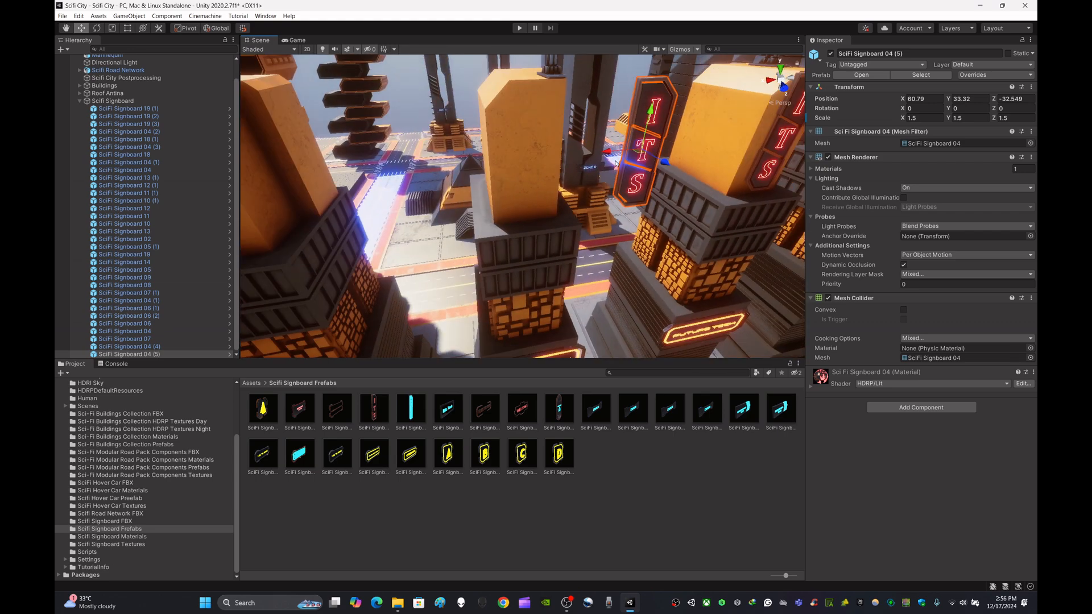
pyautogui.moveTo(615, 164); pyautogui.dragTo(497, 189)
# Make another copy of the ITS signboard and move it to the last tower in the row at about X 85.6.
pyautogui.moveTo(497, 192); pyautogui.dragTo(588, 232, button='right')
pyautogui.press('w')
pyautogui.press('w')
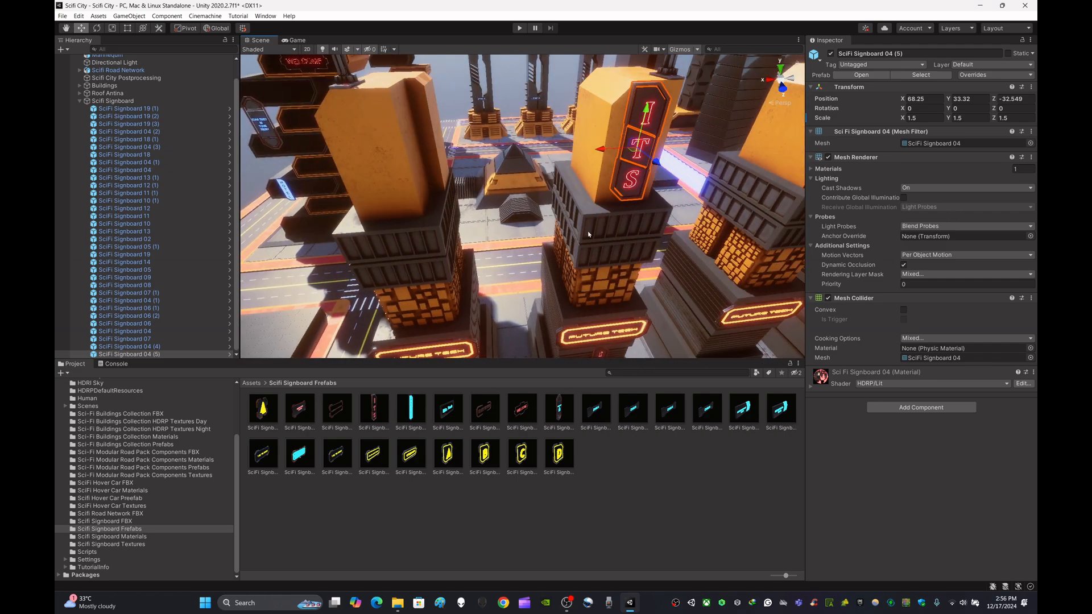
pyautogui.hotkey('ctrl', 'd')
pyautogui.moveTo(603, 149); pyautogui.dragTo(341, 191)
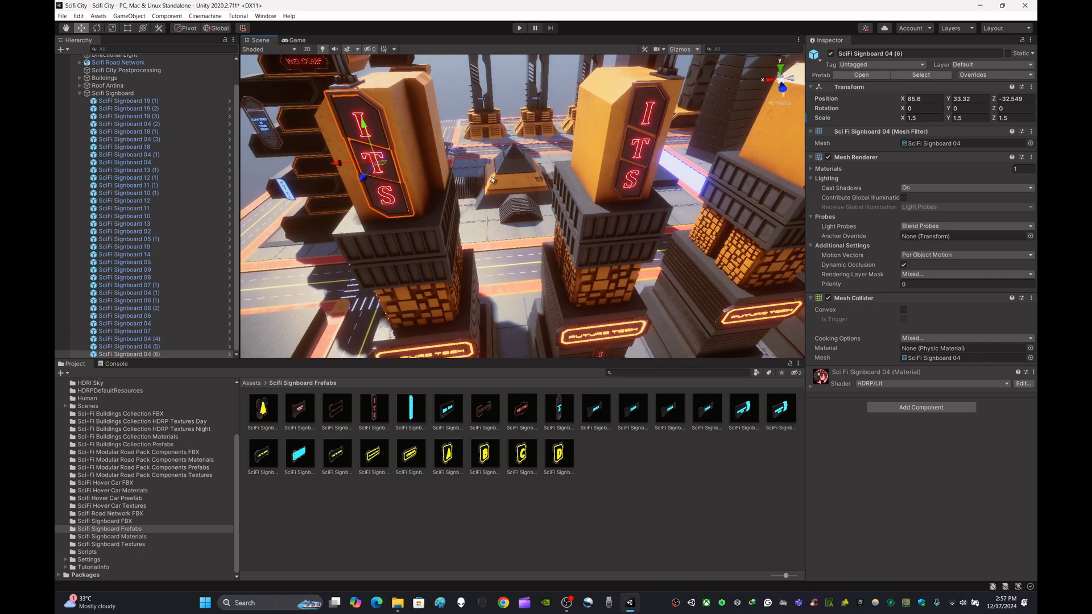
# Place the yellow A signboard prefab on the Zone D tower's front and raise it to about Y 30.61.
pyautogui.press('w')
pyautogui.moveTo(492, 179); pyautogui.dragTo(854, 263, button='right')
pyautogui.click(449, 465)
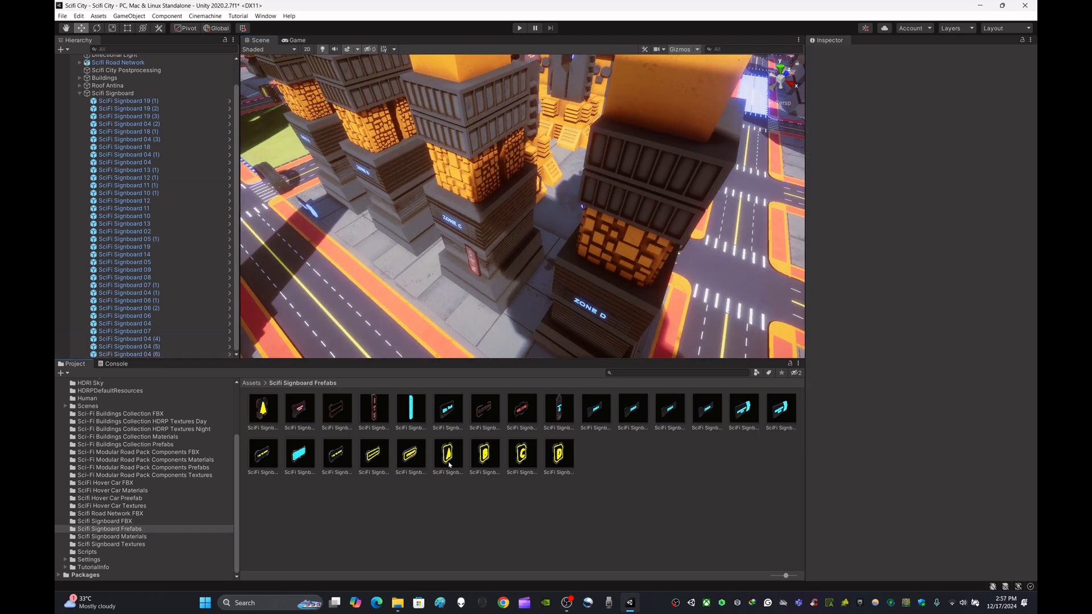
pyautogui.moveTo(567, 279); pyautogui.dragTo(590, 282)
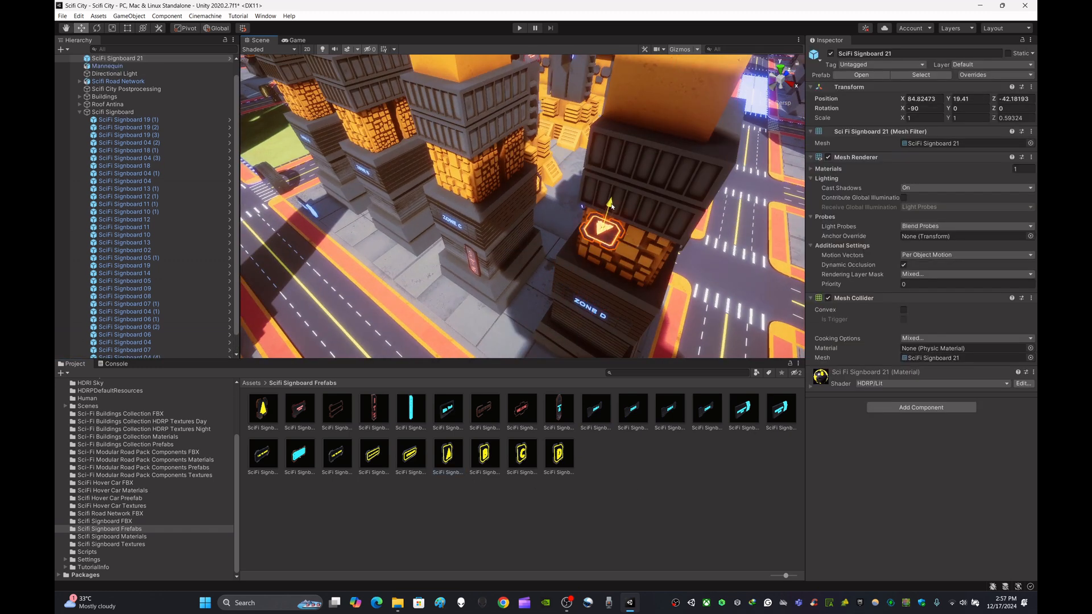
pyautogui.moveTo(676, 82); pyautogui.dragTo(725, 43, button='right')
pyautogui.write('w')
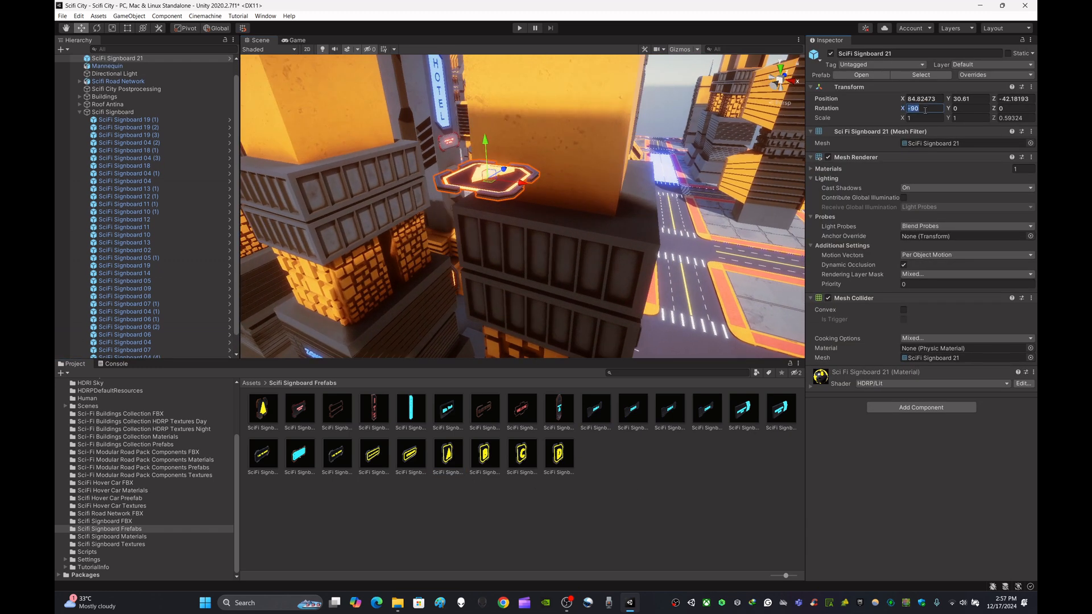
# Stand the A signboard upright facing outward by setting its rotation to X 0 and Y 180.
pyautogui.write('0')
pyautogui.press('BackSpace')
pyautogui.write('-900')
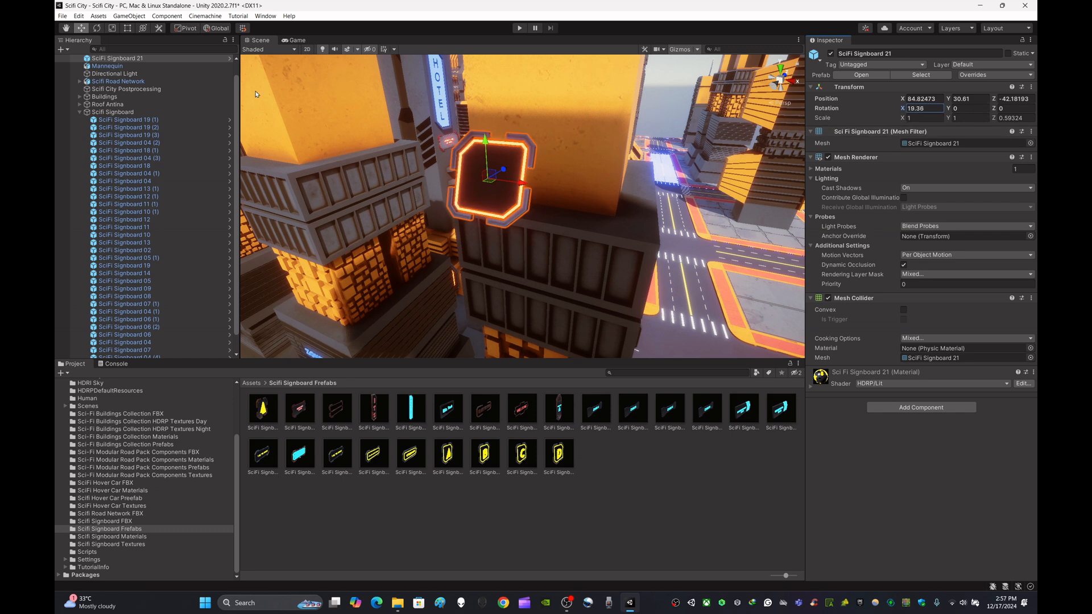
pyautogui.moveTo(951, 110); pyautogui.dragTo(524, 328)
pyautogui.write('180')
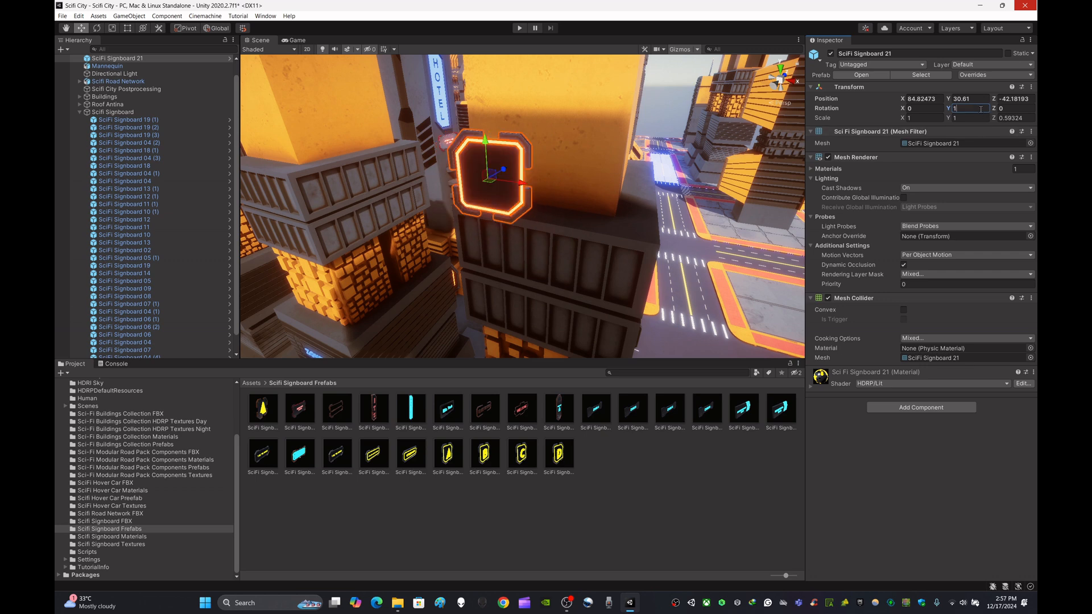
# Move the A signboard along X to the Zone A tower at about X 31.89.
pyautogui.moveTo(584, 140); pyautogui.dragTo(672, 138, button='right')
pyautogui.press('s')
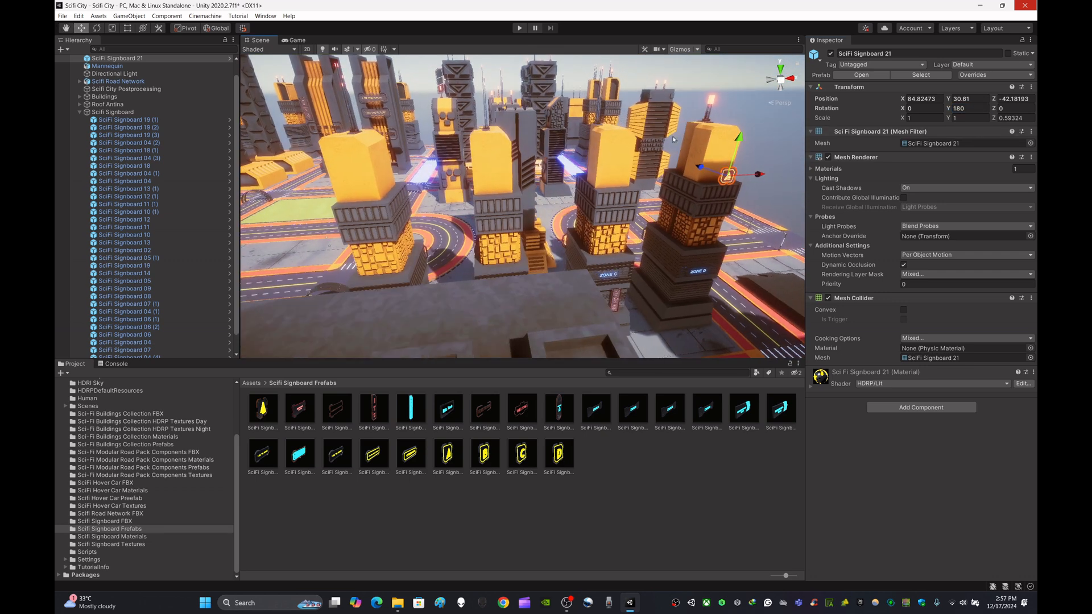
pyautogui.moveTo(406, 204); pyautogui.dragTo(395, 204)
# Scale the A signboard to 2 on X, Y and Z.
pyautogui.press('a')
pyautogui.moveTo(396, 204); pyautogui.dragTo(560, 193, button='right')
pyautogui.write('w')
pyautogui.write('2')
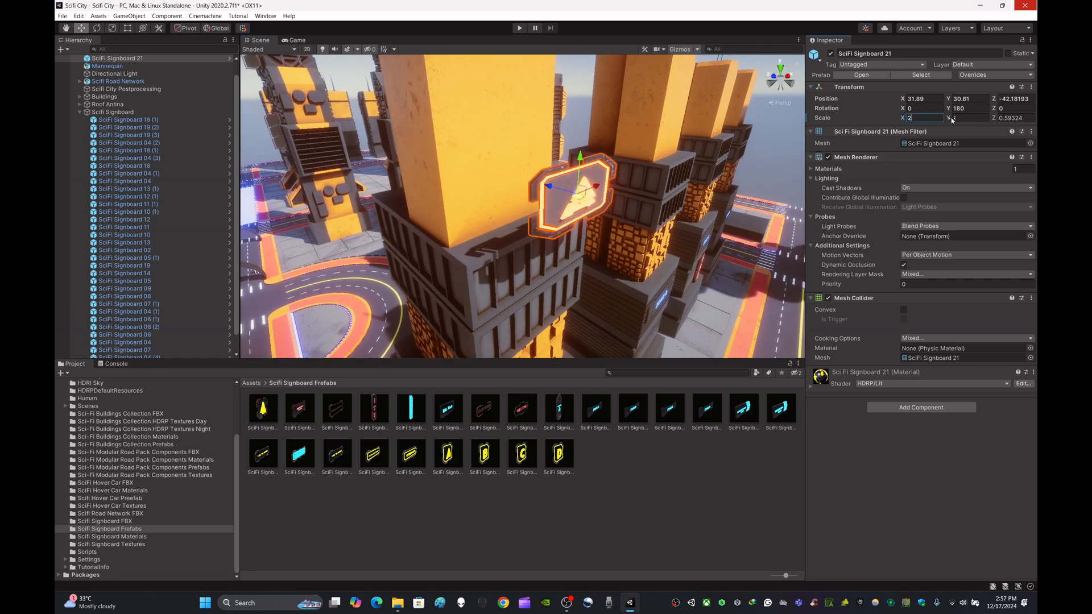
pyautogui.write('22')
pyautogui.moveTo(1026, 118); pyautogui.dragTo(985, 119)
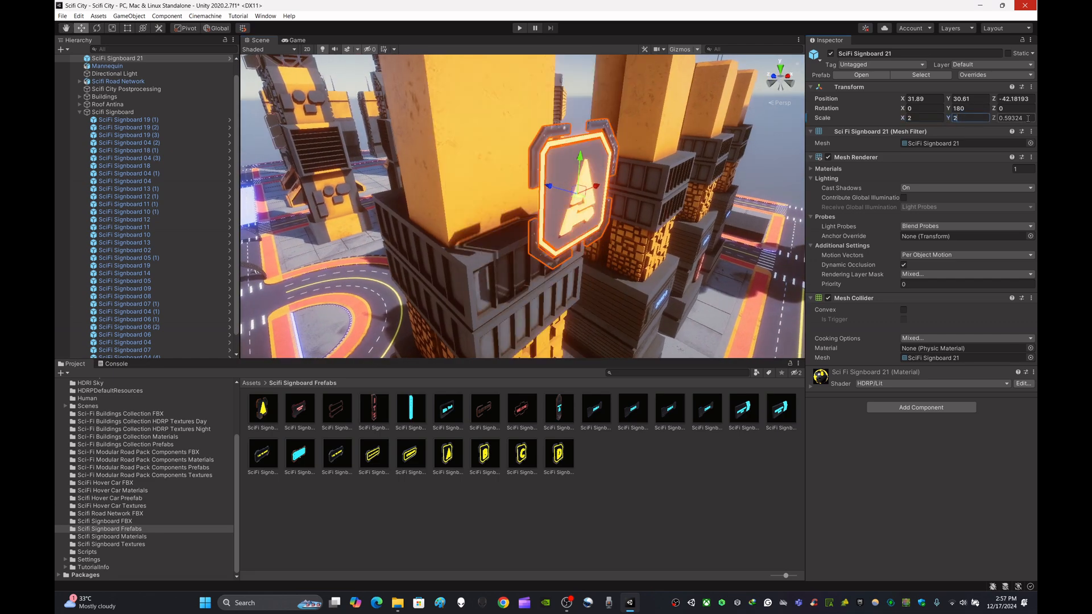
pyautogui.write('2')
# Position the A signboard against the Zone A tower's upper face at about X 31.08, Y 32.46, Z -39.59.
pyautogui.keyDown('alt'); pyautogui.moveTo(477, 182); pyautogui.dragTo(446, 162); pyautogui.keyUp('alt')
pyautogui.scroll(5, 443, 161)
pyautogui.moveTo(443, 161); pyautogui.dragTo(431, 153, button='right')
pyautogui.scroll(-5, 431, 156)
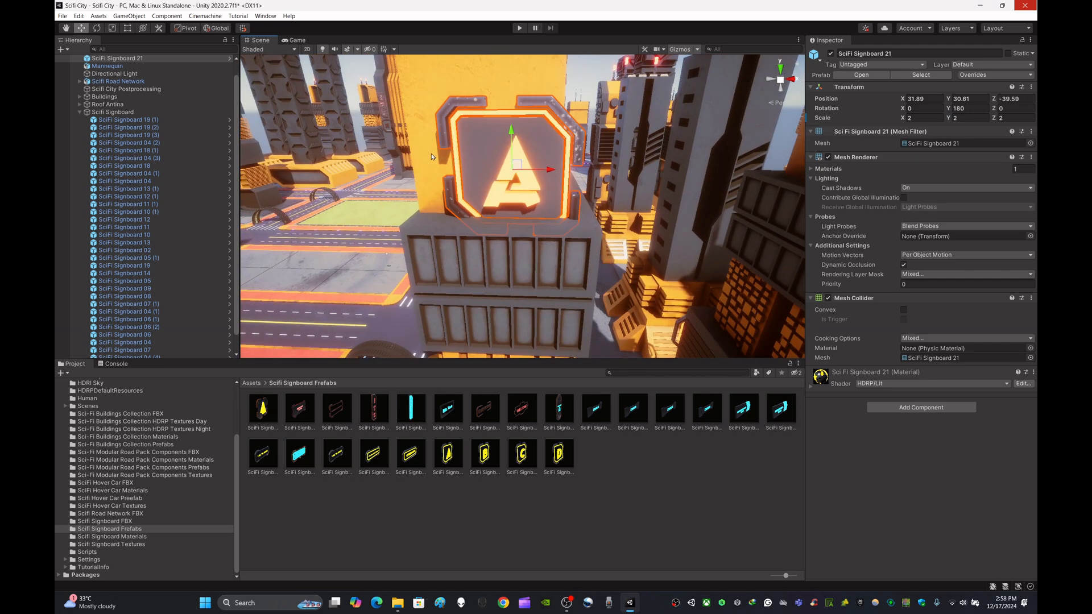
pyautogui.moveTo(515, 131); pyautogui.dragTo(514, 100)
pyautogui.keyDown('alt'); pyautogui.moveTo(514, 101); pyautogui.dragTo(327, 227); pyautogui.keyUp('alt')
pyautogui.scroll(-4, 586, 108)
pyautogui.scroll(4, 654, 211)
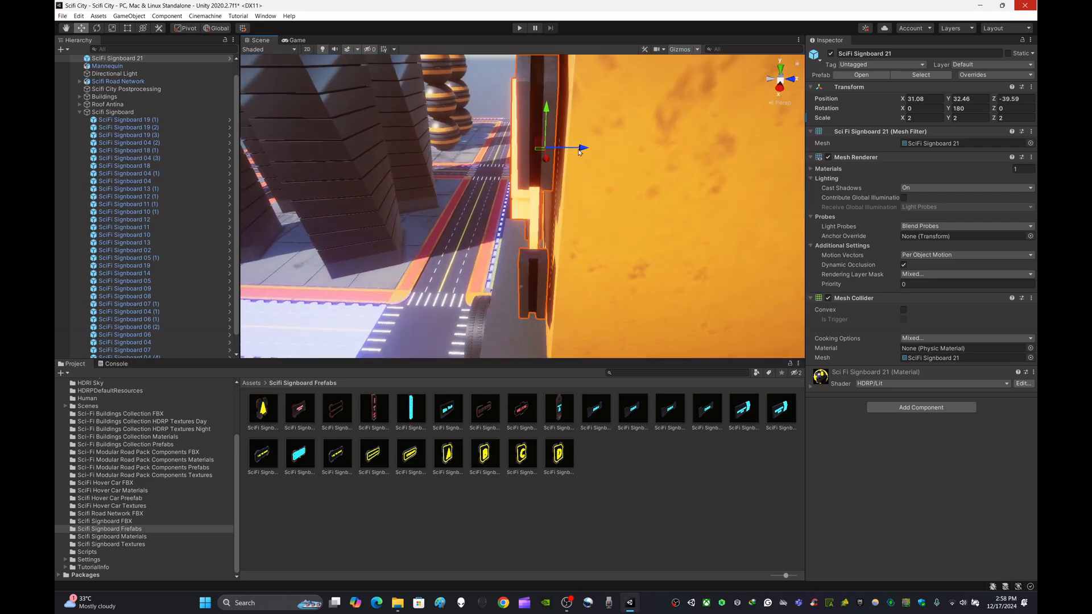
# Seat the A signboard against the wall at about Z -39.485, raise it to about Y 32.73 and centre it horizontally.
pyautogui.moveTo(579, 152); pyautogui.dragTo(735, 148)
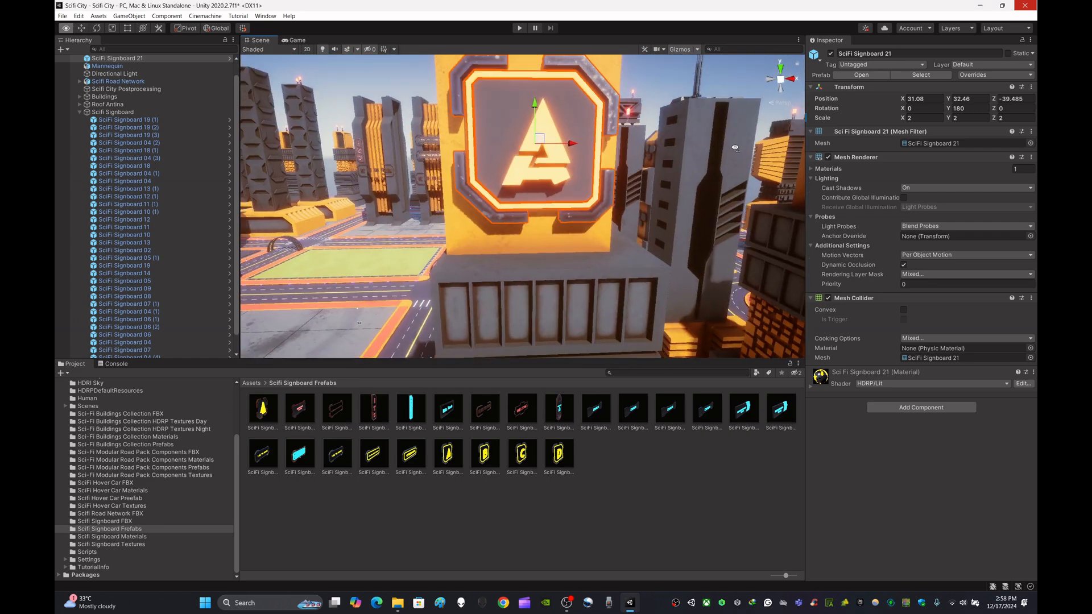
pyautogui.scroll(-4, 703, 166)
pyautogui.moveTo(533, 132); pyautogui.dragTo(533, 121)
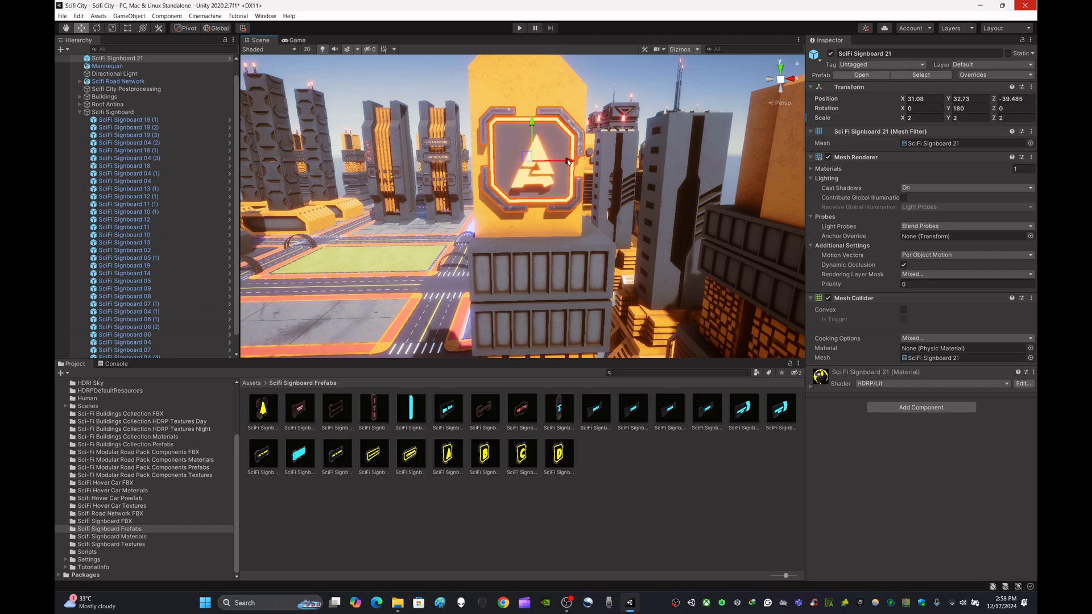
pyautogui.moveTo(569, 162); pyautogui.dragTo(564, 162)
# Place the yellow B signboard prefab in front of the Zone B tower at about Y 32.08 and scale it to 2 on all axes.
pyautogui.scroll(-2, 563, 170)
pyautogui.moveTo(563, 170); pyautogui.dragTo(474, 114, button='middle')
pyautogui.scroll(-2, 484, 148)
pyautogui.click(602, 471)
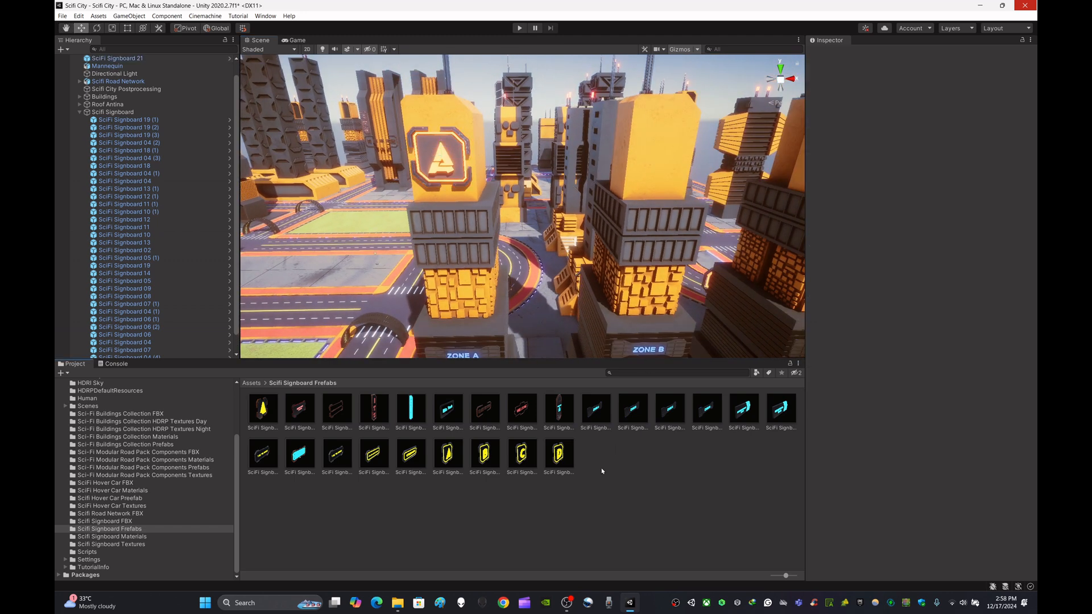
pyautogui.moveTo(653, 330); pyautogui.dragTo(654, 328)
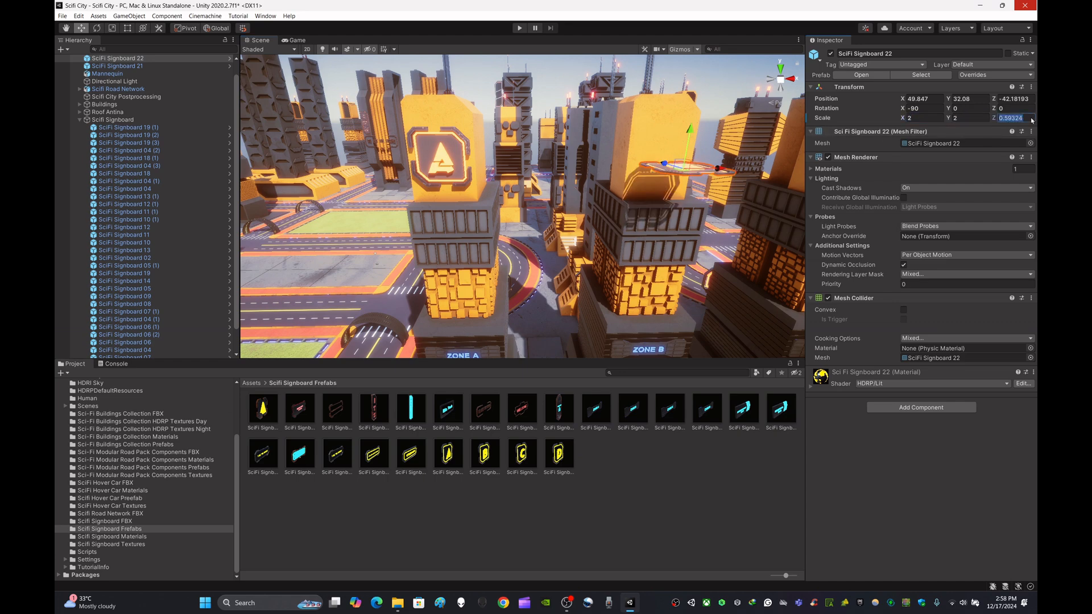
pyautogui.moveTo(659, 199); pyautogui.dragTo(777, 246, button='right')
pyautogui.press('w')
pyautogui.write('s')
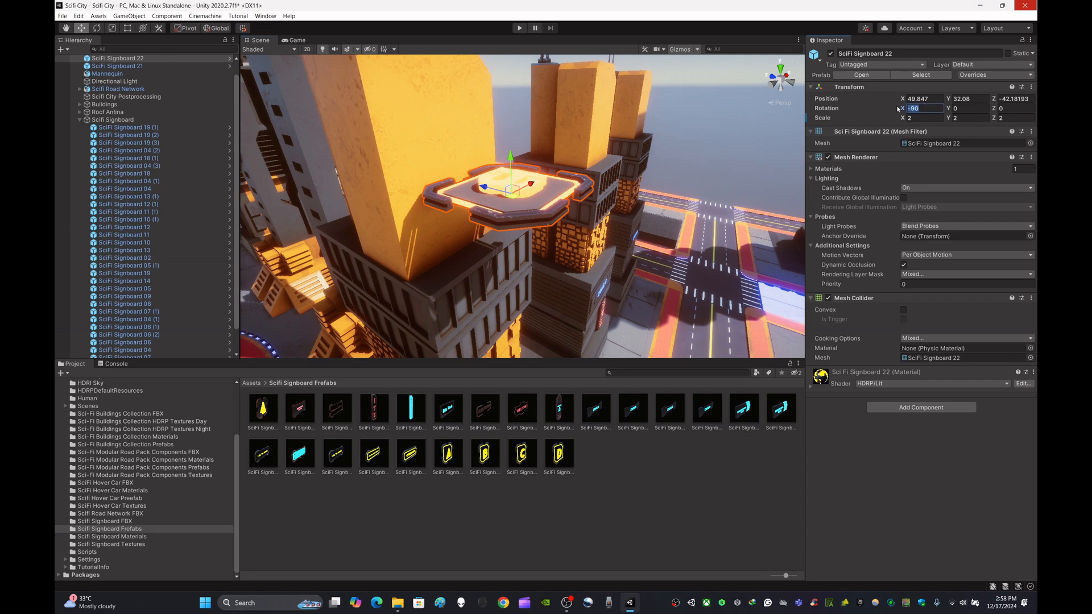
# Set the B signboard's rotation to X 0 and Y 180.
pyautogui.write('0')
pyautogui.click(975, 108)
pyautogui.write('180')
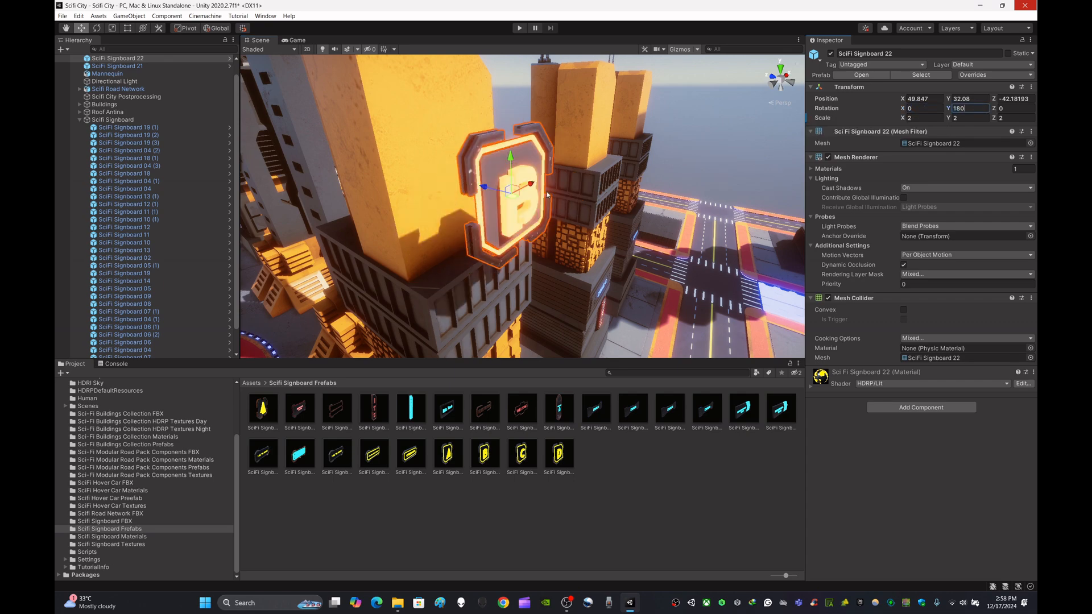
# Move the B signboard onto the Zone B tower's upper face at about X 49.39, Y 32.79, Z -39.57.
pyautogui.moveTo(485, 189); pyautogui.dragTo(447, 167)
pyautogui.moveTo(597, 182); pyautogui.dragTo(436, 149, button='right')
pyautogui.press('w')
pyautogui.press('s')
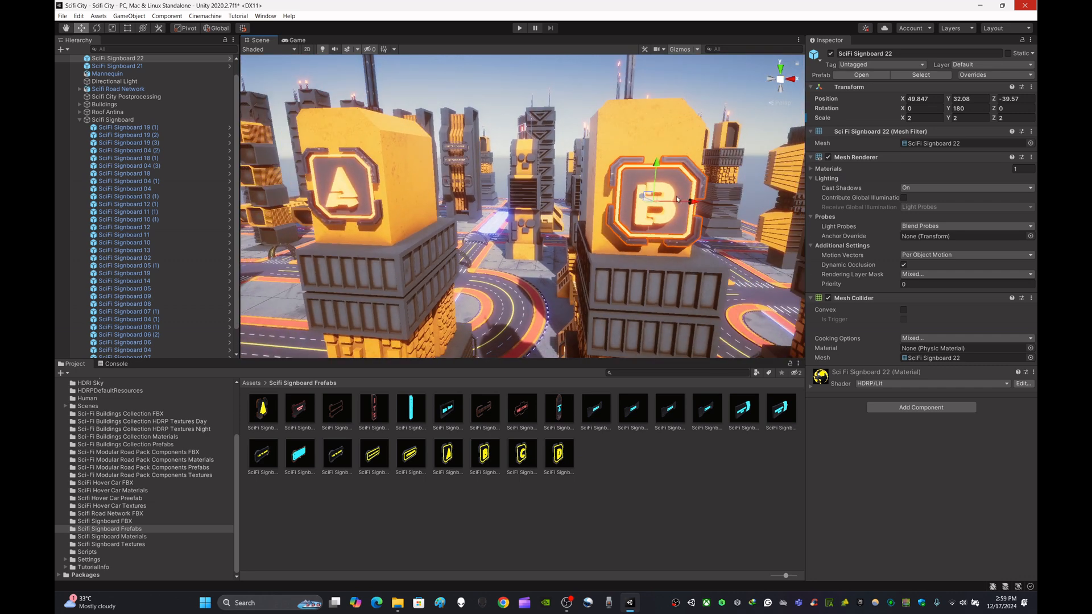
pyautogui.moveTo(678, 200); pyautogui.dragTo(654, 153)
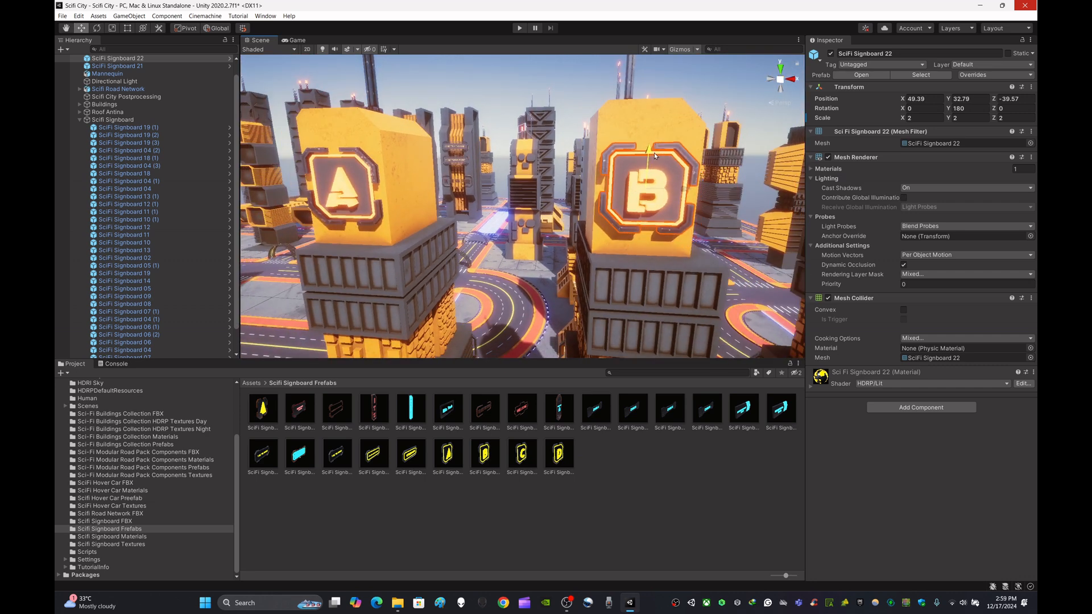
# Nudge the B signboard along Z so it sits flush against the tower wall.
pyautogui.press('d')
pyautogui.moveTo(729, 173); pyautogui.dragTo(511, 182, button='right')
pyautogui.press('w')
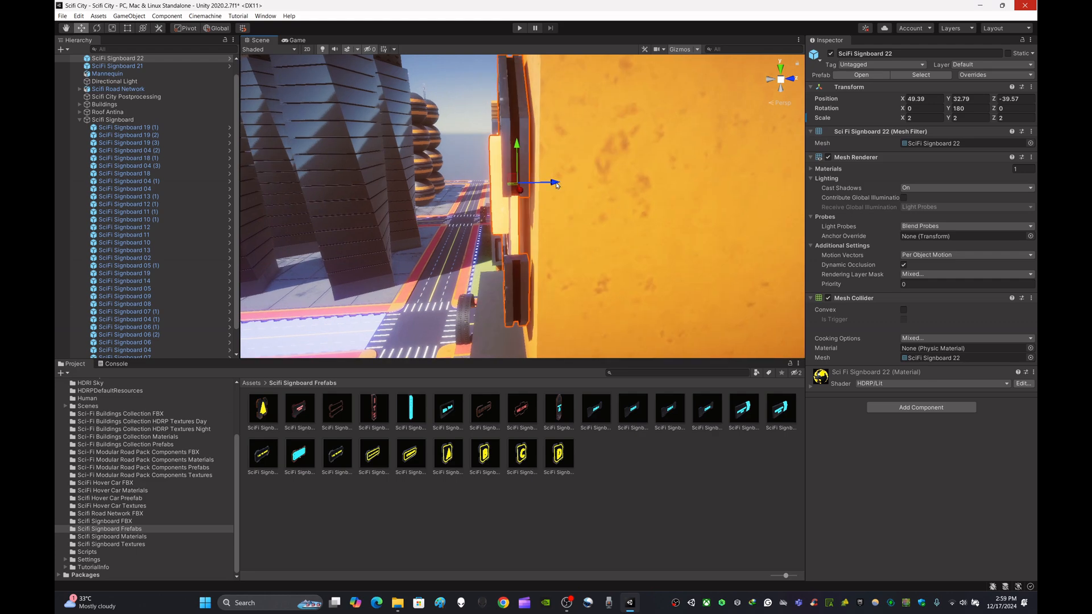
pyautogui.moveTo(557, 185); pyautogui.dragTo(561, 185)
# Place the yellow C signboard prefab by the Zone D tower at about Y 29.31, with X rotation 0 and scale 2 on all axes.
pyautogui.press('a')
pyautogui.moveTo(561, 184); pyautogui.dragTo(914, 254, button='right')
pyautogui.press('s')
pyautogui.press('d')
pyautogui.press('w')
pyautogui.press('a')
pyautogui.press('s')
pyautogui.click(711, 114)
pyautogui.press('w')
pyautogui.moveTo(683, 182); pyautogui.dragTo(546, 211, button='right')
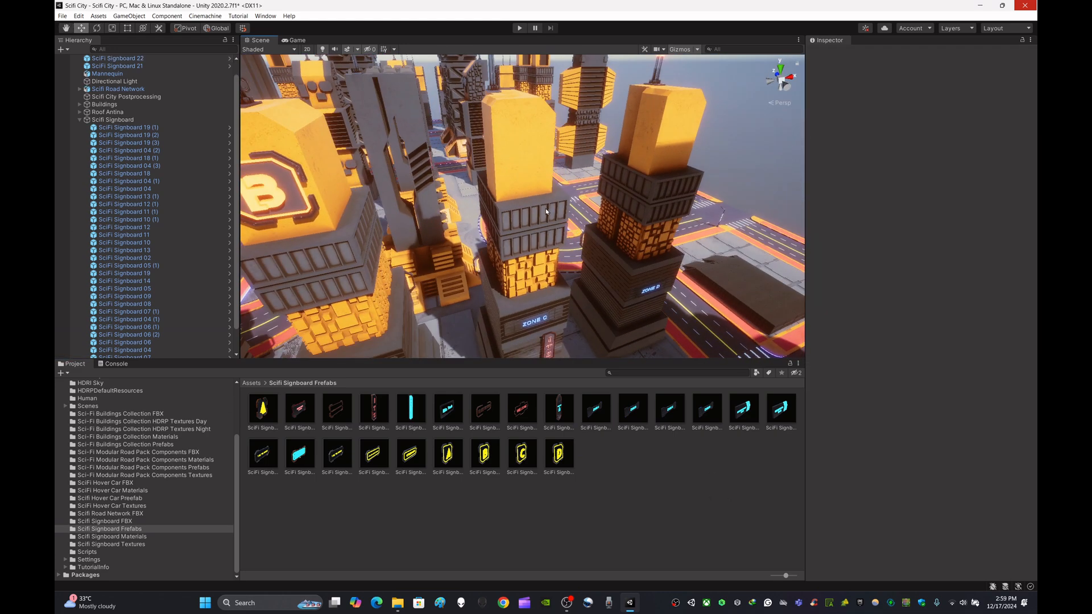
pyautogui.moveTo(634, 307); pyautogui.dragTo(647, 311)
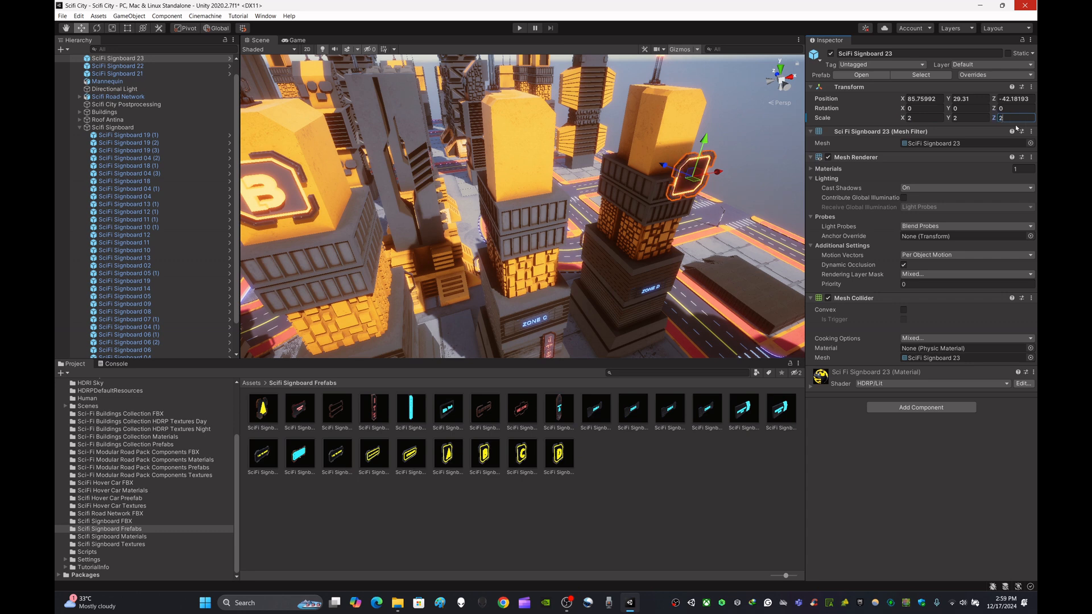
# Turn the C signboard to Y rotation 180 and position it on the Zone C tower's upper face at about X 67.83, Y 33.26, Z -39.5.
pyautogui.moveTo(722, 226); pyautogui.dragTo(761, 200, button='right')
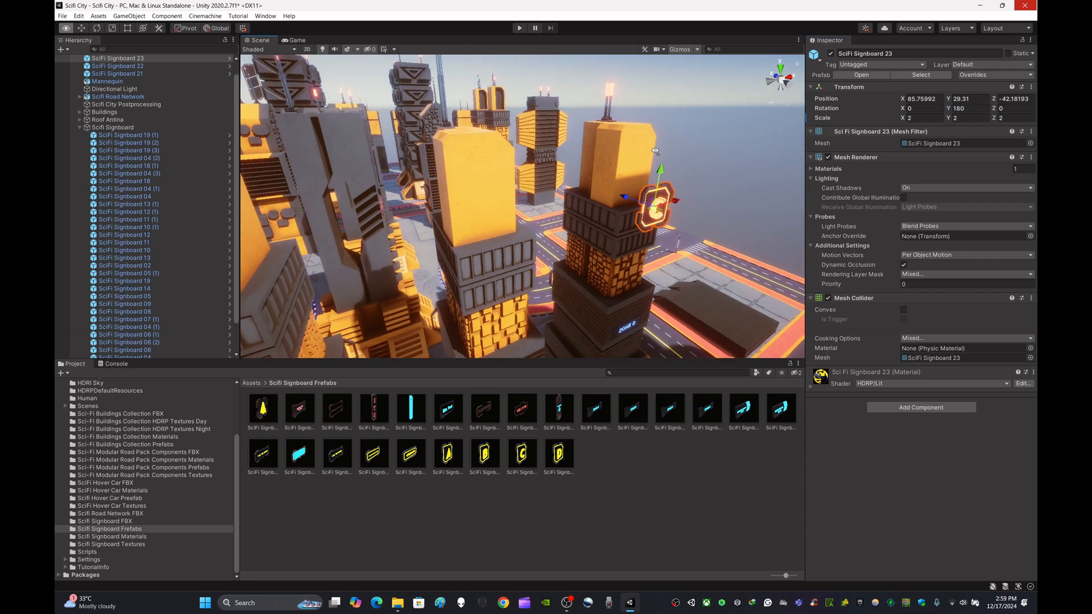
pyautogui.scroll(4, 761, 200)
pyautogui.moveTo(766, 202); pyautogui.dragTo(434, 177)
pyautogui.keyDown('alt'); pyautogui.moveTo(626, 207); pyautogui.dragTo(713, 245); pyautogui.keyUp('alt')
pyautogui.moveTo(772, 166); pyautogui.dragTo(521, 190)
pyautogui.moveTo(570, 202); pyautogui.dragTo(672, 122)
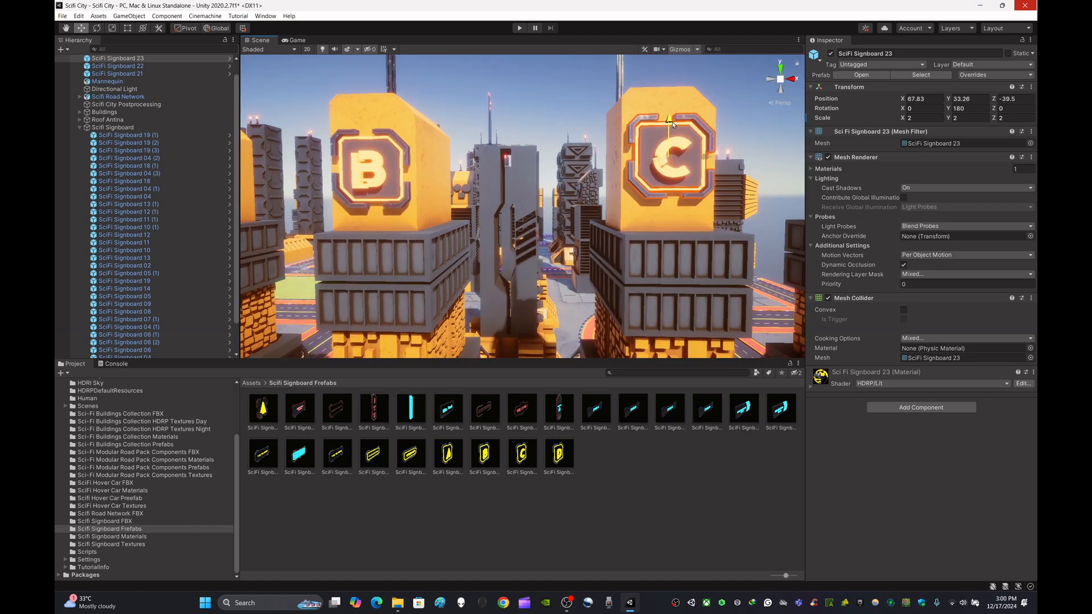
pyautogui.moveTo(709, 161); pyautogui.dragTo(706, 161)
# Place the yellow D signboard prefab on the Zone D tower at about Y 31.835 and set its rotation to X 0 and Y 180.
pyautogui.moveTo(706, 171); pyautogui.dragTo(719, 319, button='right')
pyautogui.click(607, 464)
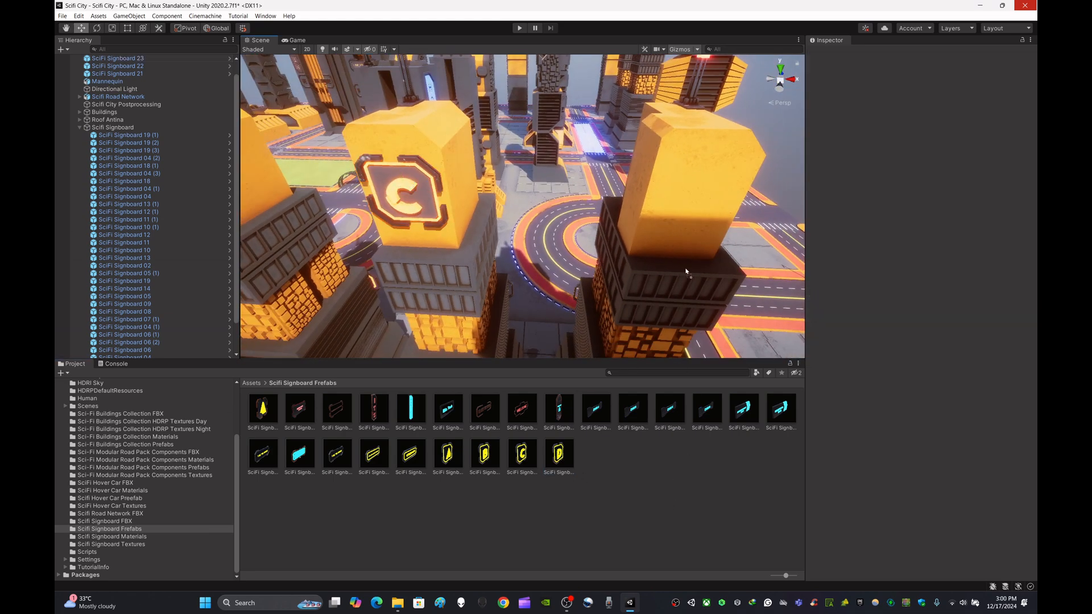
pyautogui.moveTo(686, 272); pyautogui.dragTo(689, 254)
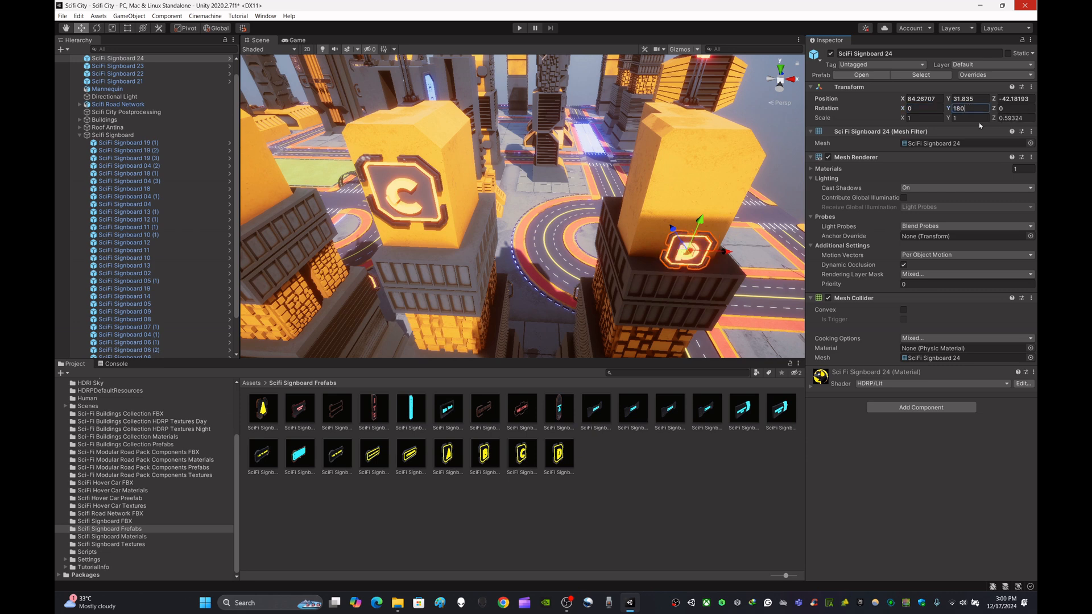
# Set the D signboard's scale to 2 on the X, Y and Z axes.
pyautogui.write('2')
pyautogui.press('Tab')
pyautogui.write('2')
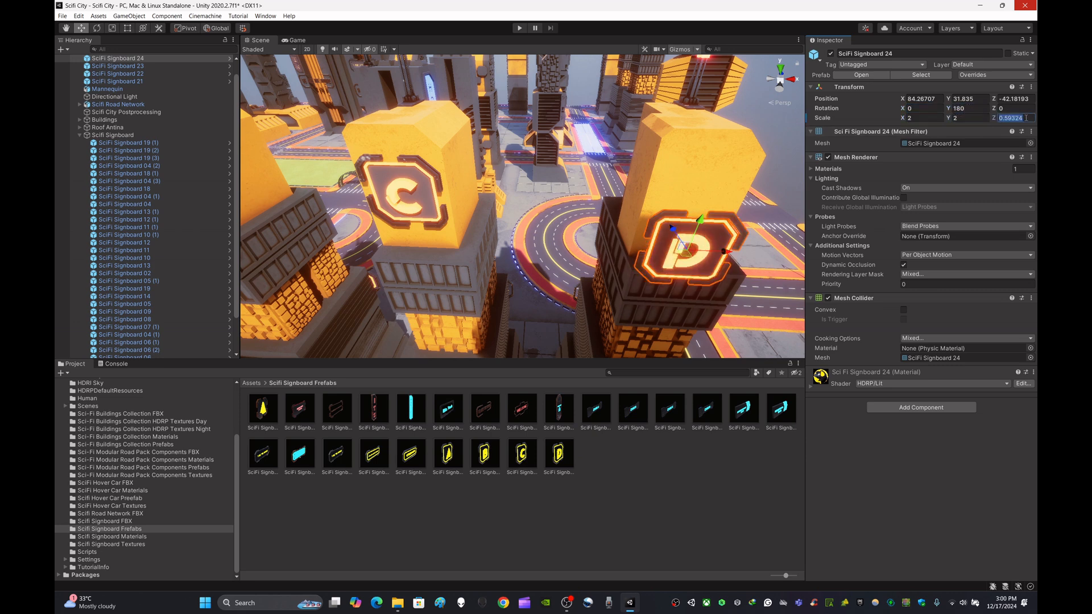
pyautogui.write('2')
# Move the D signboard flush onto the Zone D tower's upper face at about X 85.27, Y 33.6, Z -39.49.
pyautogui.keyDown('alt'); pyautogui.moveTo(548, 173); pyautogui.dragTo(742, 183); pyautogui.keyUp('alt')
pyautogui.scroll(4, 741, 184)
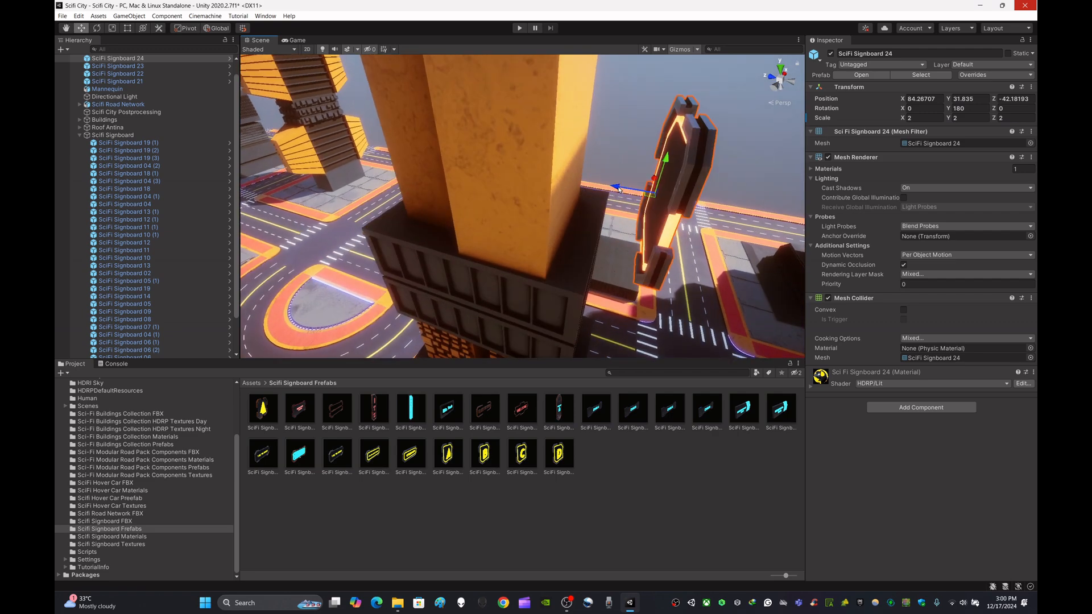
pyautogui.moveTo(619, 189); pyautogui.dragTo(398, 199)
pyautogui.moveTo(467, 210); pyautogui.dragTo(622, 186)
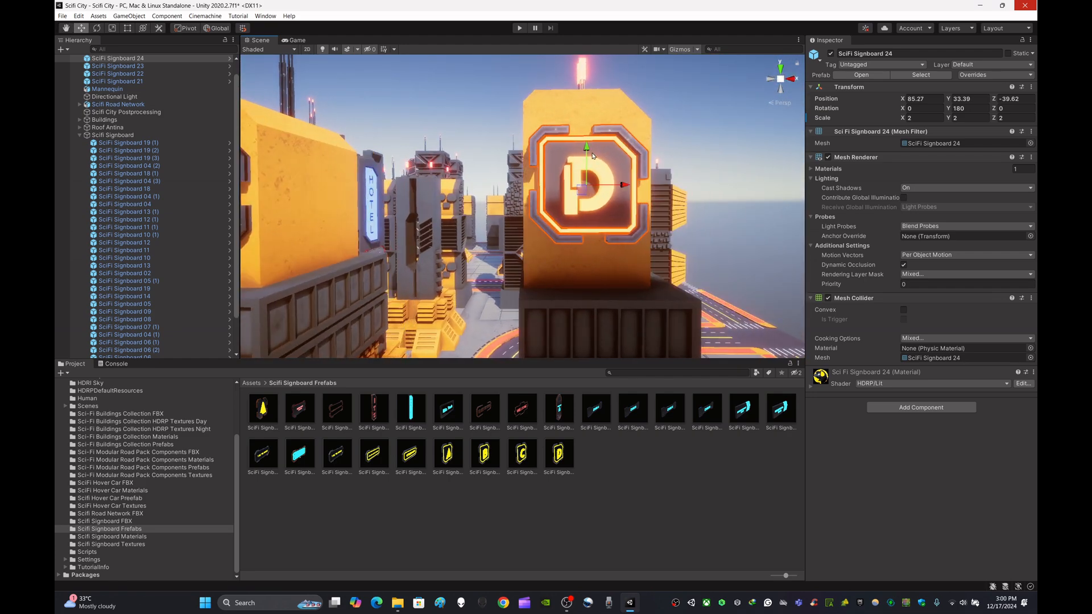
pyautogui.moveTo(588, 152); pyautogui.dragTo(588, 146)
pyautogui.moveTo(588, 146); pyautogui.dragTo(524, 154, button='right')
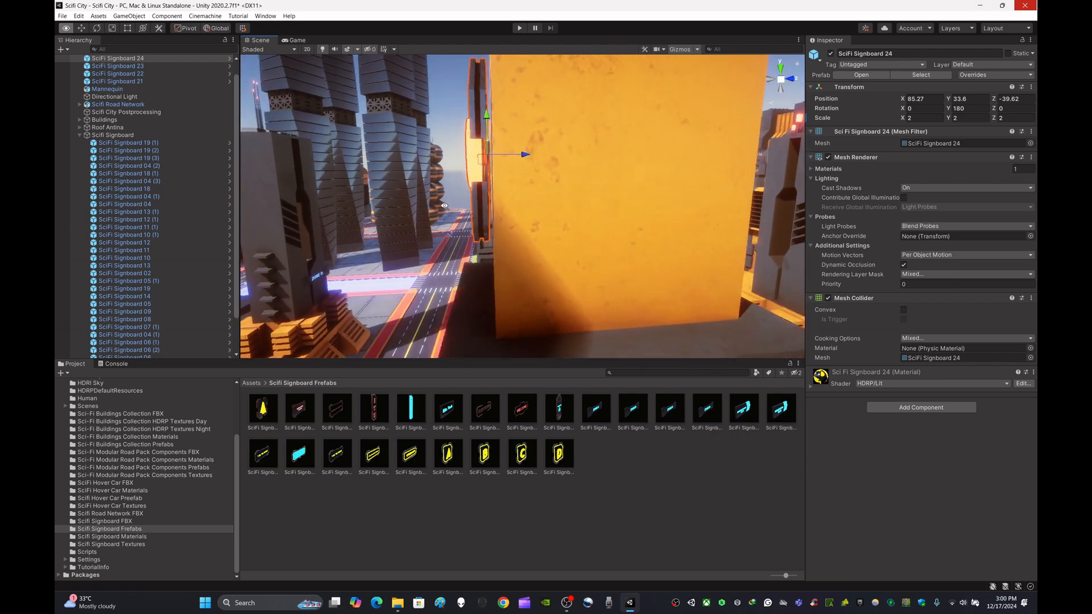
pyautogui.moveTo(518, 159); pyautogui.dragTo(521, 160)
pyautogui.keyDown('alt'); pyautogui.moveTo(560, 185); pyautogui.dragTo(616, 187); pyautogui.keyUp('alt')
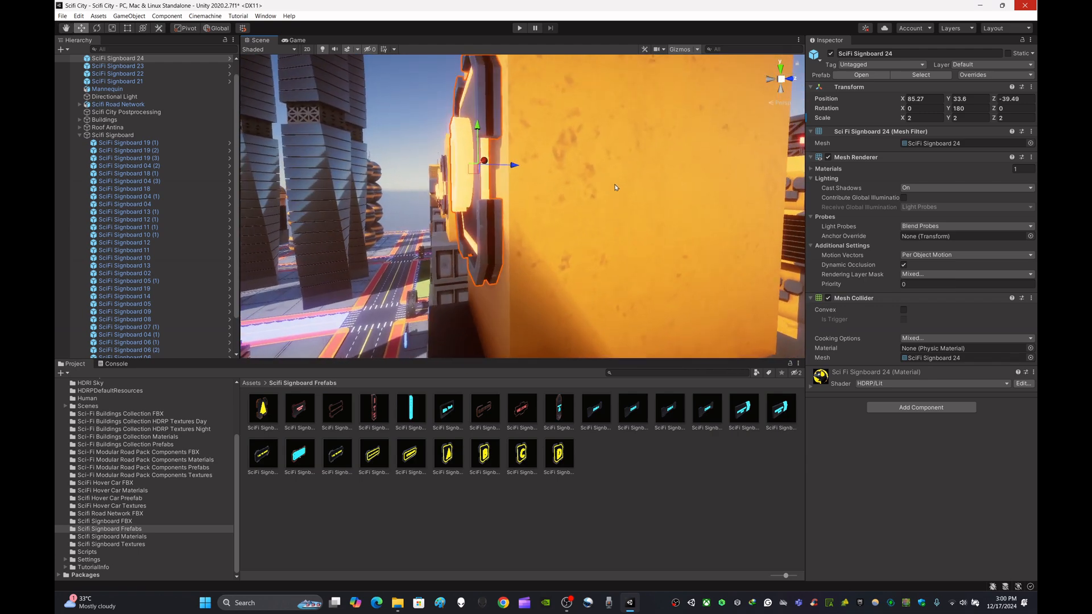
# Deselect the D signboard and save the scene.
pyautogui.keyDown('alt'); pyautogui.moveTo(514, 169); pyautogui.dragTo(761, 287); pyautogui.keyUp('alt')
pyautogui.moveTo(762, 287); pyautogui.dragTo(852, 307, button='right')
pyautogui.click(682, 483)
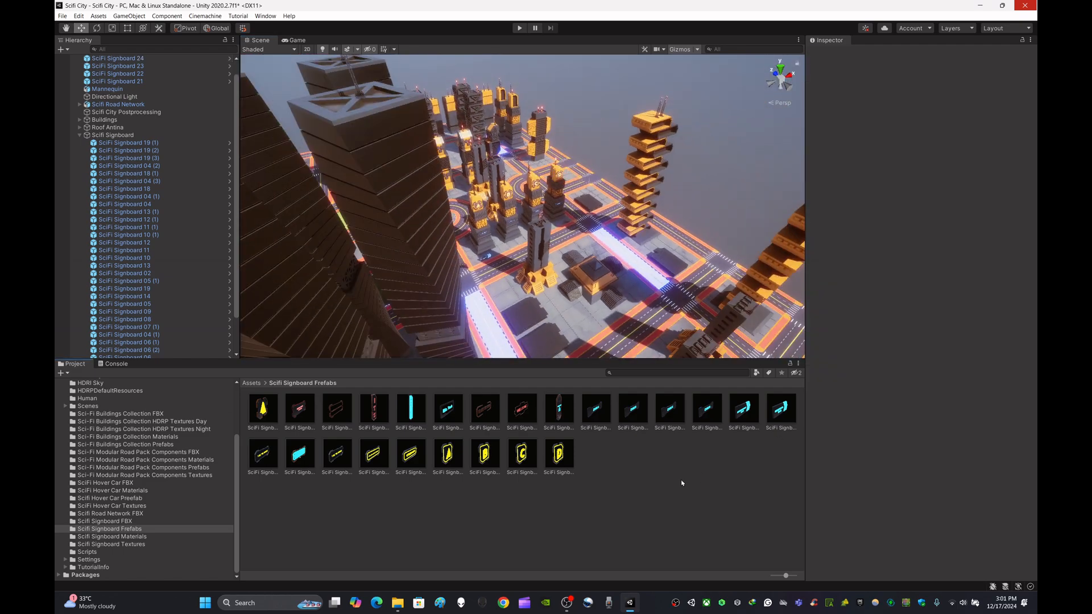
pyautogui.hotkey('ctrl', 's')
# Place the yellow CYBER CITY signboard prefab beside the tall grey tower and set its rotation to X 0 and Y 90.
pyautogui.moveTo(619, 222); pyautogui.dragTo(543, 232, button='right')
pyautogui.press('w')
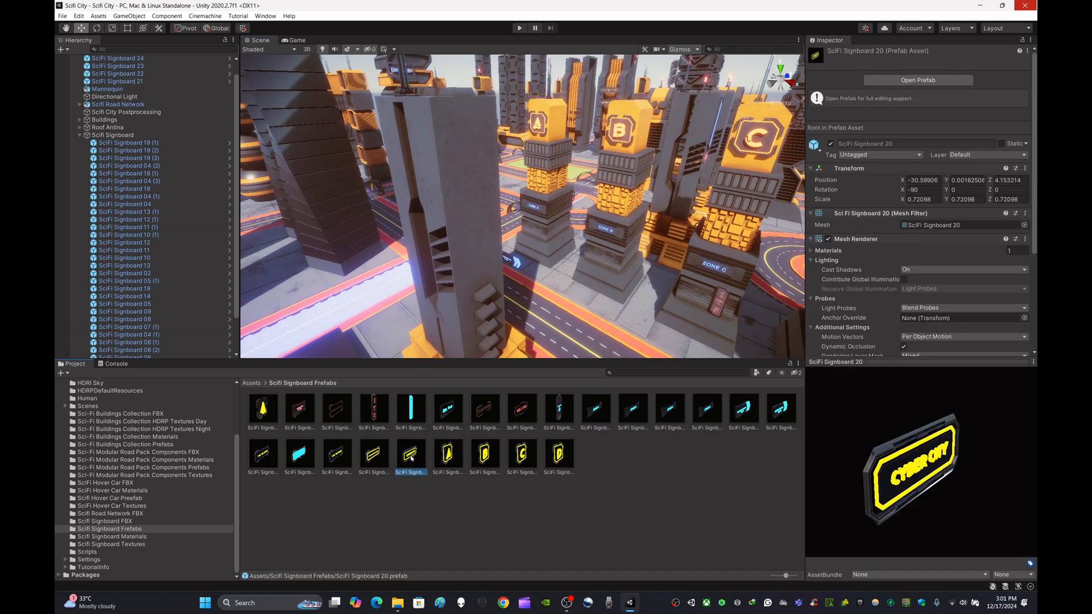
pyautogui.moveTo(411, 458); pyautogui.dragTo(527, 279)
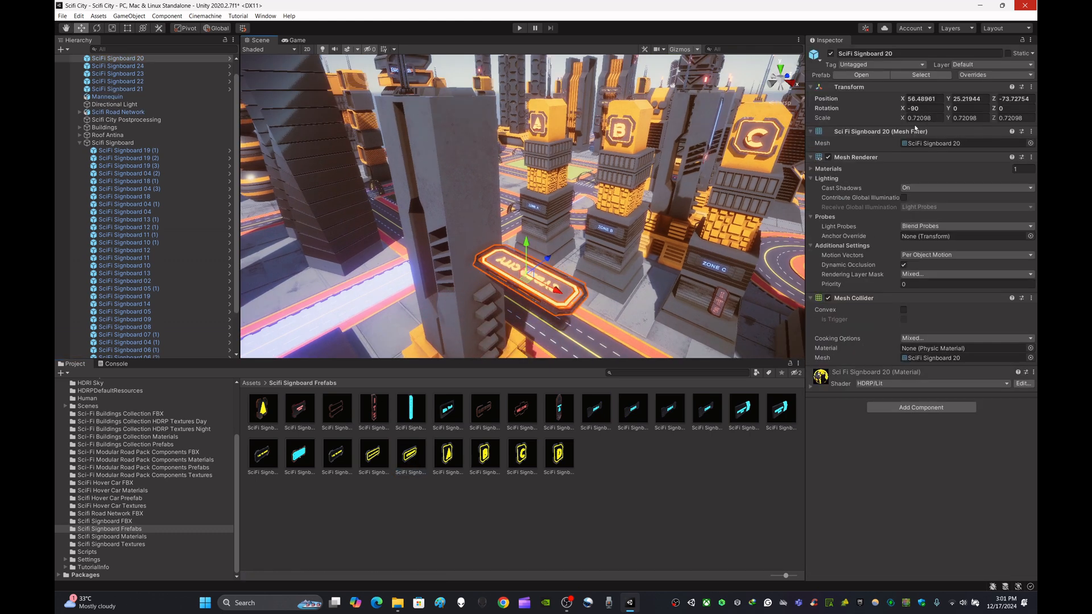
pyautogui.write('0')
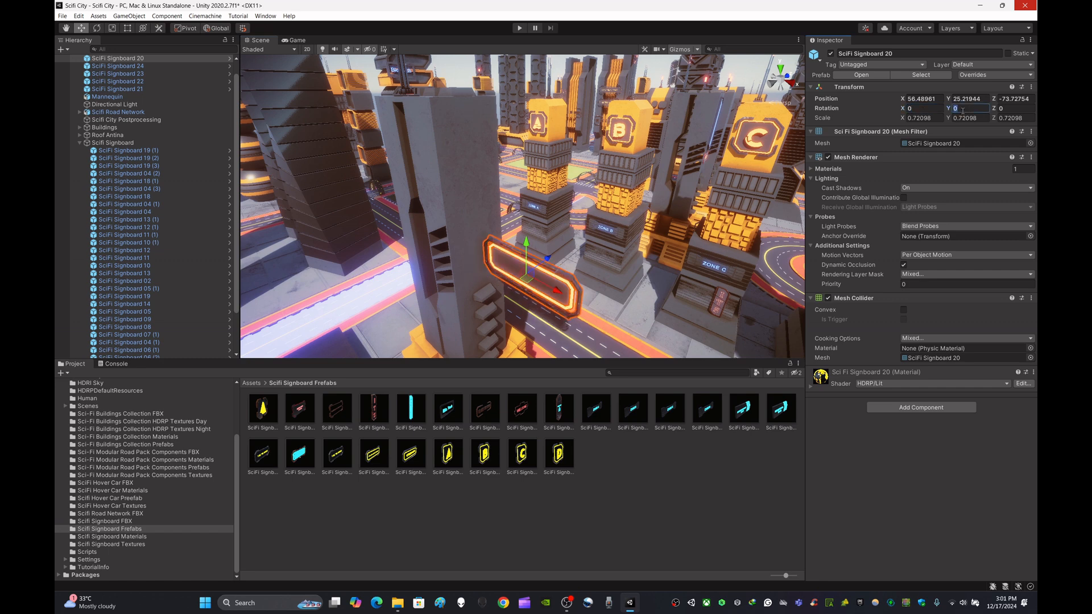
pyautogui.click(962, 110)
pyautogui.write('180')
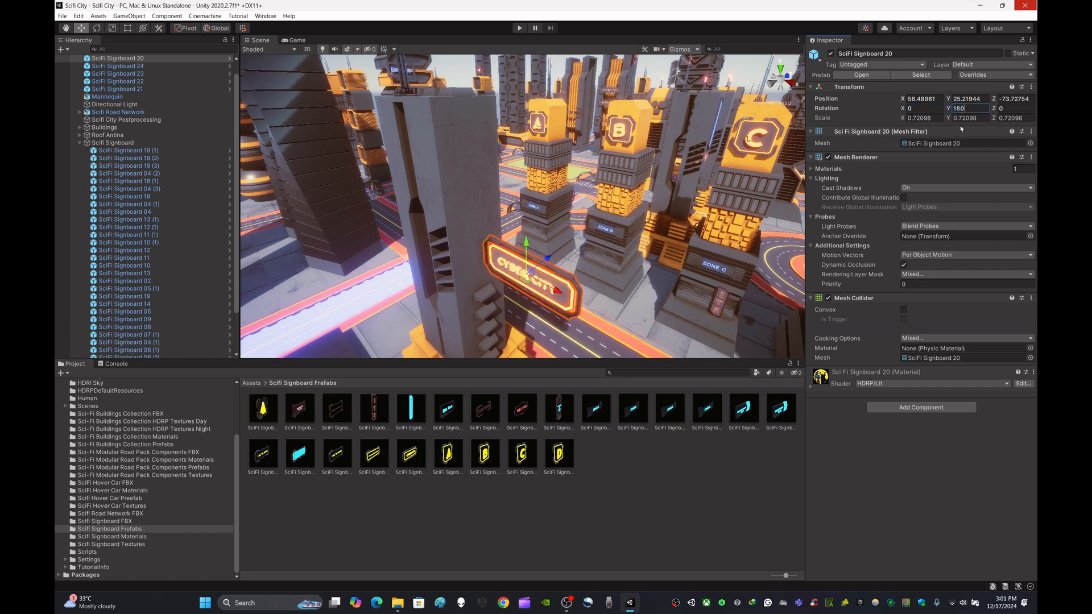
pyautogui.write('90')
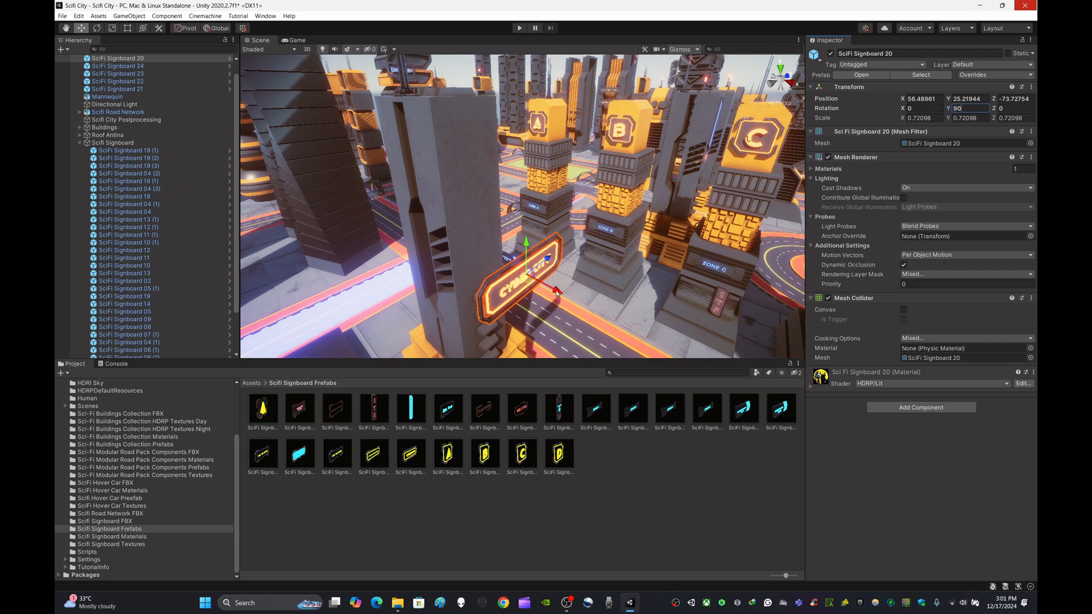
# Move the CYBER CITY signboard to the grey tower's face at about X 51.27 and set its scale to 0.5 on all axes.
pyautogui.moveTo(556, 293); pyautogui.dragTo(516, 266)
pyautogui.press('w')
pyautogui.moveTo(516, 266); pyautogui.dragTo(520, 243, button='right')
pyautogui.press('s')
pyautogui.press('w')
pyautogui.press('s')
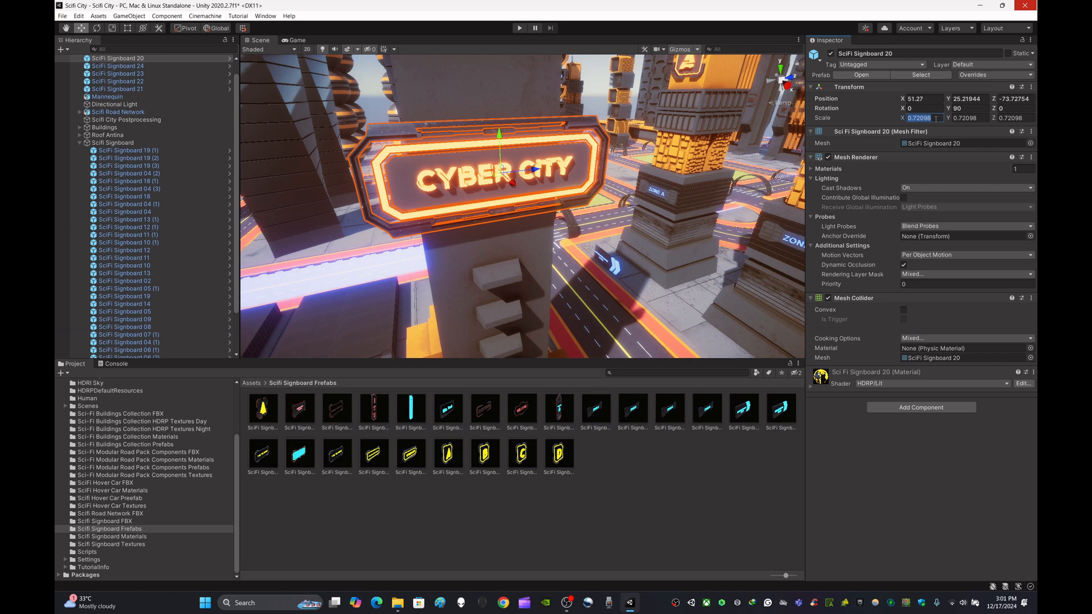
pyautogui.write('0.50.5')
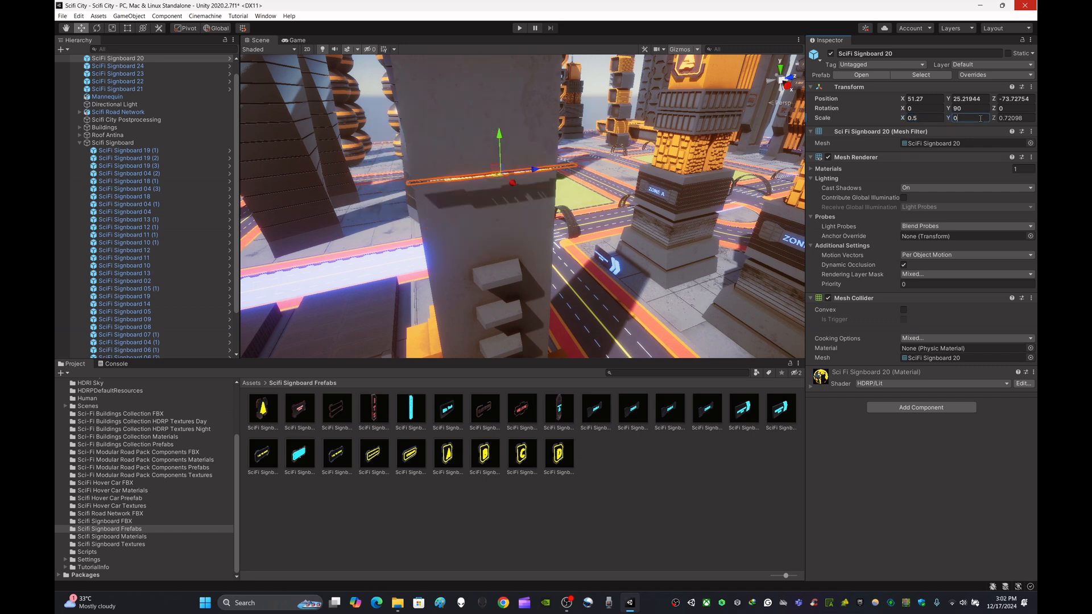
pyautogui.write('0.5')
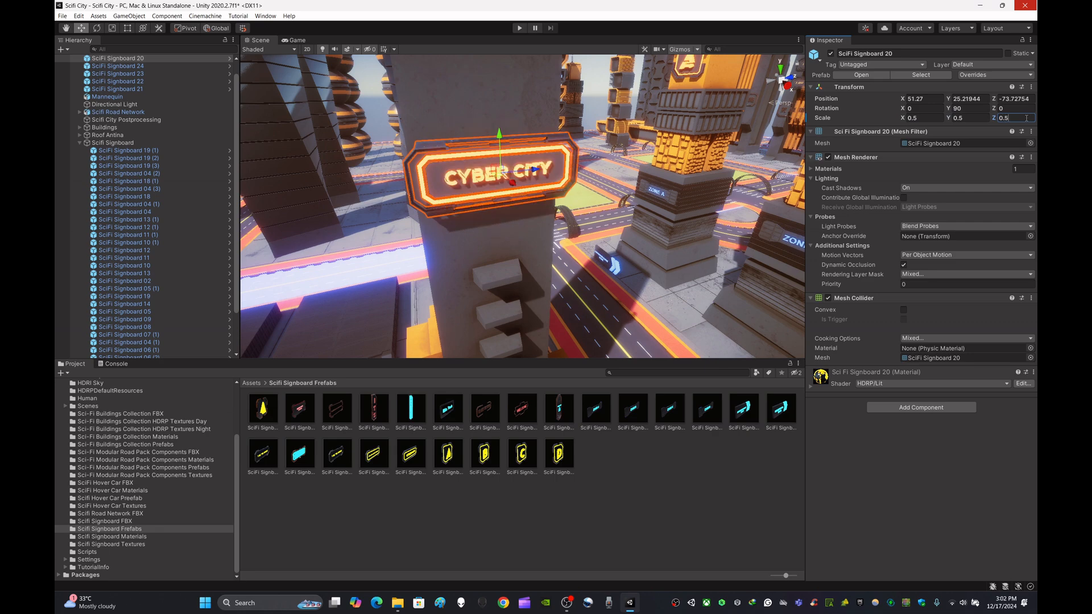
# Push the CYBER CITY signboard along X against the grey tower's wall at about X 50.87.
pyautogui.moveTo(555, 162); pyautogui.dragTo(777, 184, button='right')
pyautogui.press('a')
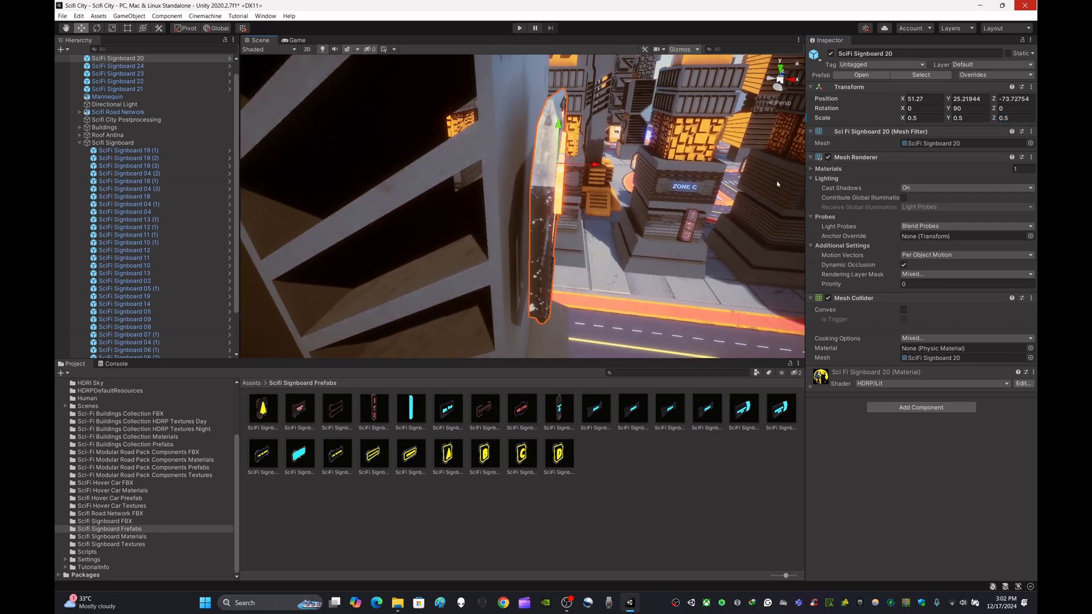
pyautogui.moveTo(596, 169); pyautogui.dragTo(576, 168)
pyautogui.press('d')
pyautogui.moveTo(575, 169); pyautogui.dragTo(393, 174, button='right')
# Center the CYBER CITY signboard on the grey tower's face at about Z -73.98.
pyautogui.moveTo(550, 194); pyautogui.dragTo(545, 194)
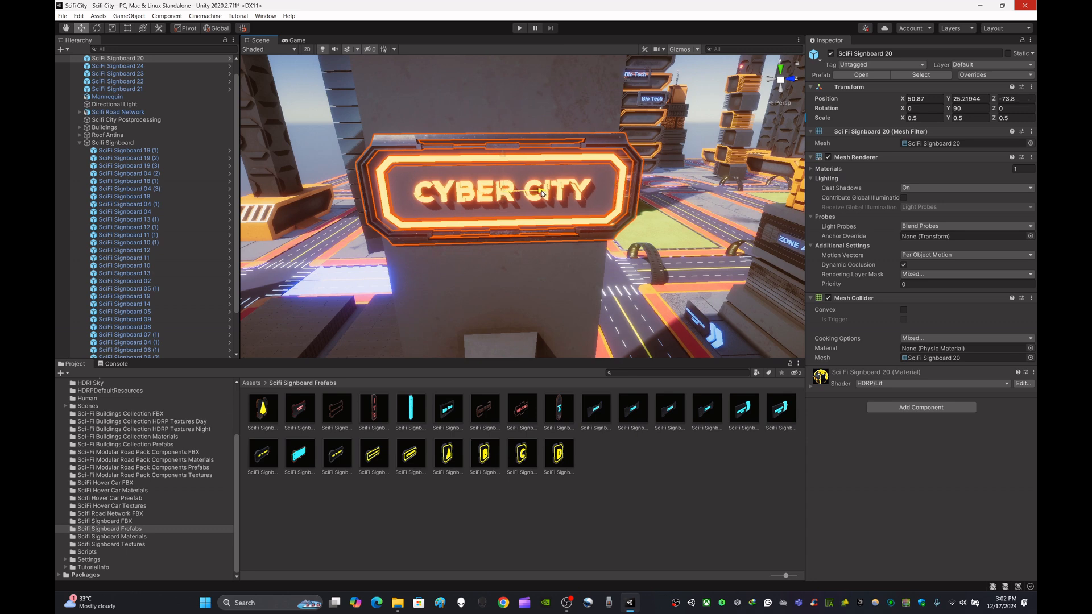
pyautogui.moveTo(546, 194); pyautogui.dragTo(596, 184, button='right')
pyautogui.press('w')
pyautogui.moveTo(608, 161); pyautogui.dragTo(608, 162, button='right')
pyautogui.moveTo(590, 228); pyautogui.dragTo(584, 228)
pyautogui.press('s')
pyautogui.moveTo(585, 229); pyautogui.dragTo(711, 278, button='right')
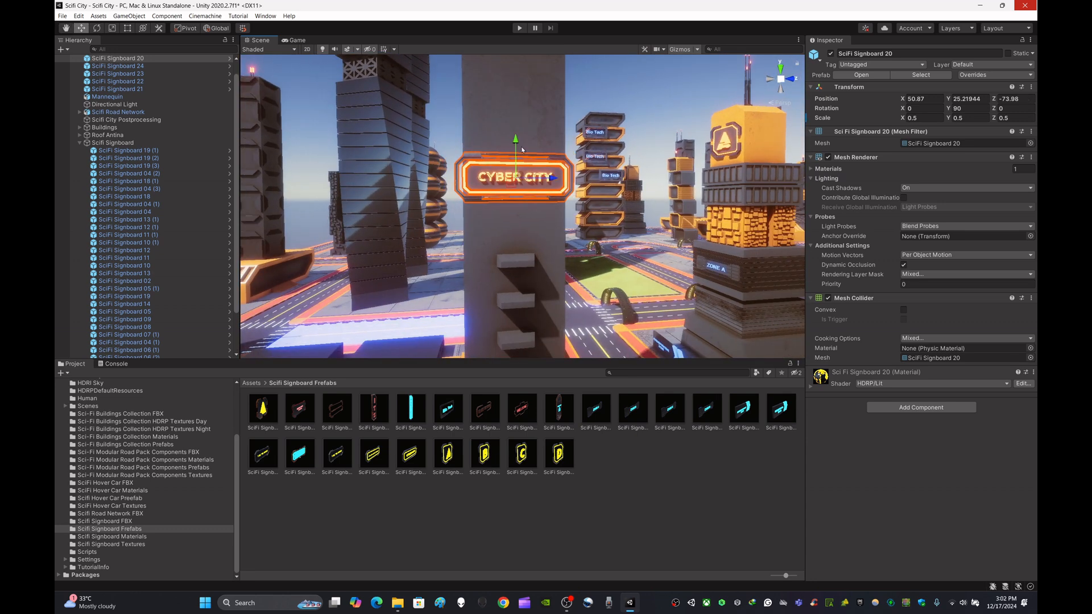
# Raise the CYBER CITY signboard to the upper part of the grey tower and deselect it.
pyautogui.moveTo(516, 141); pyautogui.dragTo(516, 45)
pyautogui.press('w')
pyautogui.moveTo(630, 176)
pyautogui.mouseDown(button='right')
pyautogui.moveTo(629, 68)
pyautogui.moveTo(630, 262)
pyautogui.moveTo(626, 176)
pyautogui.mouseUp(button='right')
pyautogui.press('s')
pyautogui.moveTo(546, 216); pyautogui.dragTo(544, 214)
pyautogui.click(628, 471)
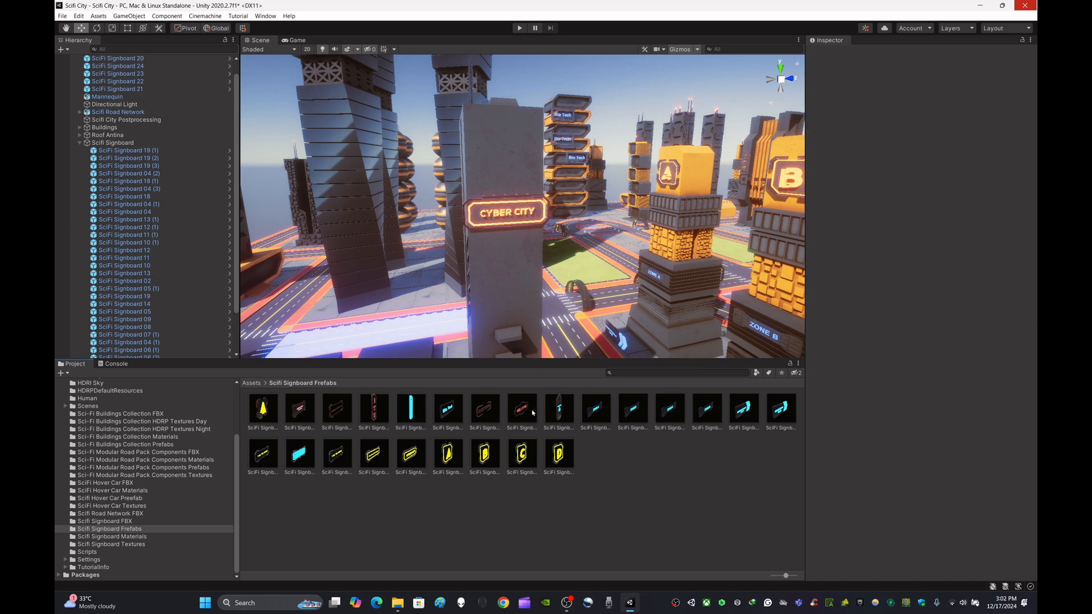
# Place the red WELCOME signboard prefab below the CYBER CITY sign and set its rotation to X 0 and Y 90.
pyautogui.moveTo(522, 407); pyautogui.dragTo(505, 300)
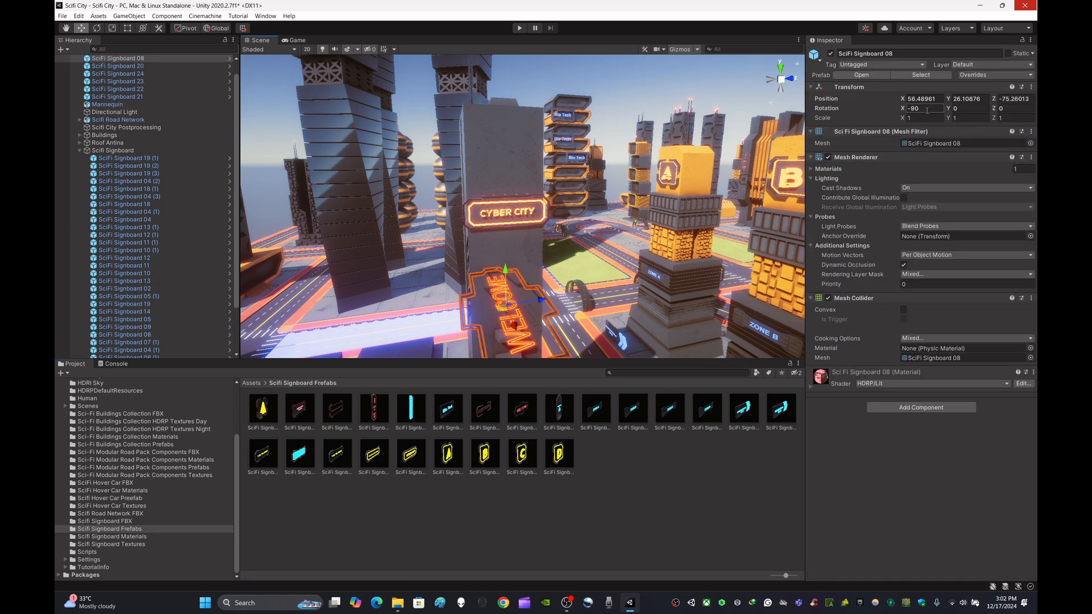
pyautogui.write('0')
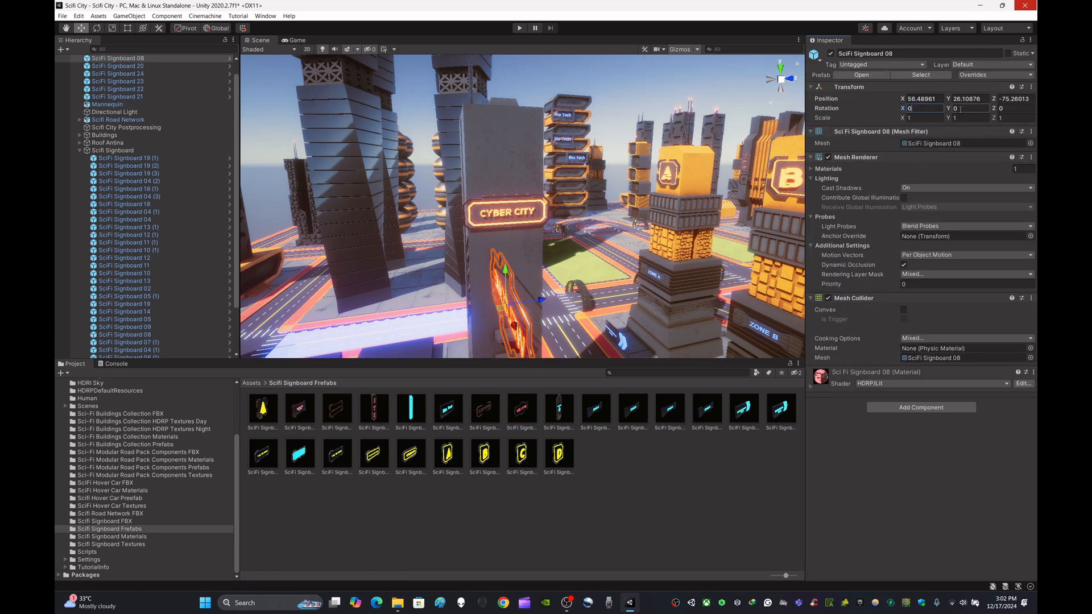
pyautogui.write('90')
# Set the WELCOME signboard's scale to 0.5 on all axes.
pyautogui.click(924, 118)
pyautogui.write('0')
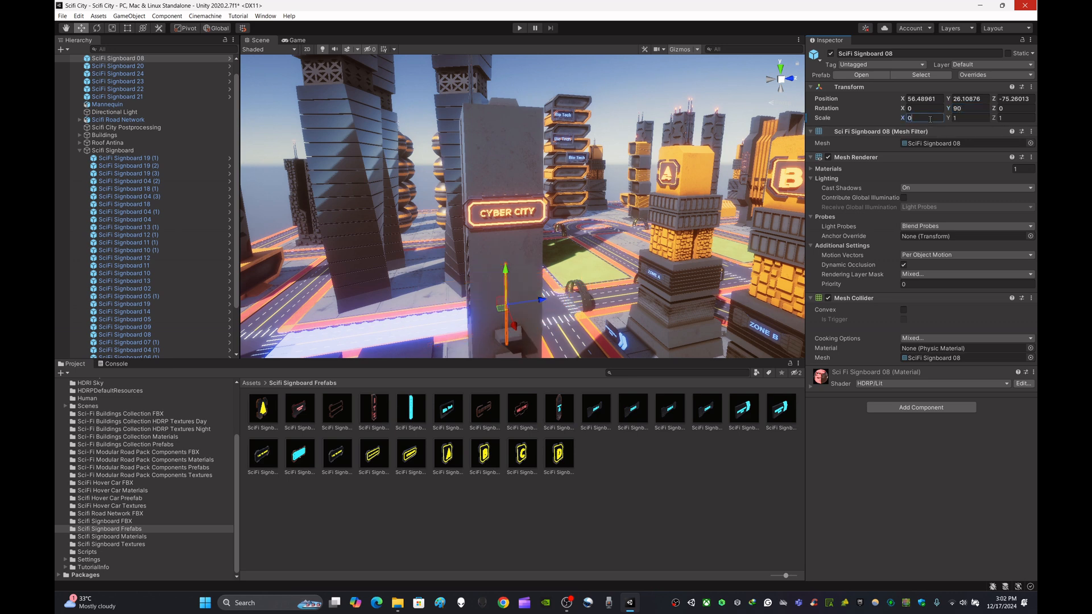
pyautogui.write('.5')
pyautogui.click(981, 117)
pyautogui.write('0.5')
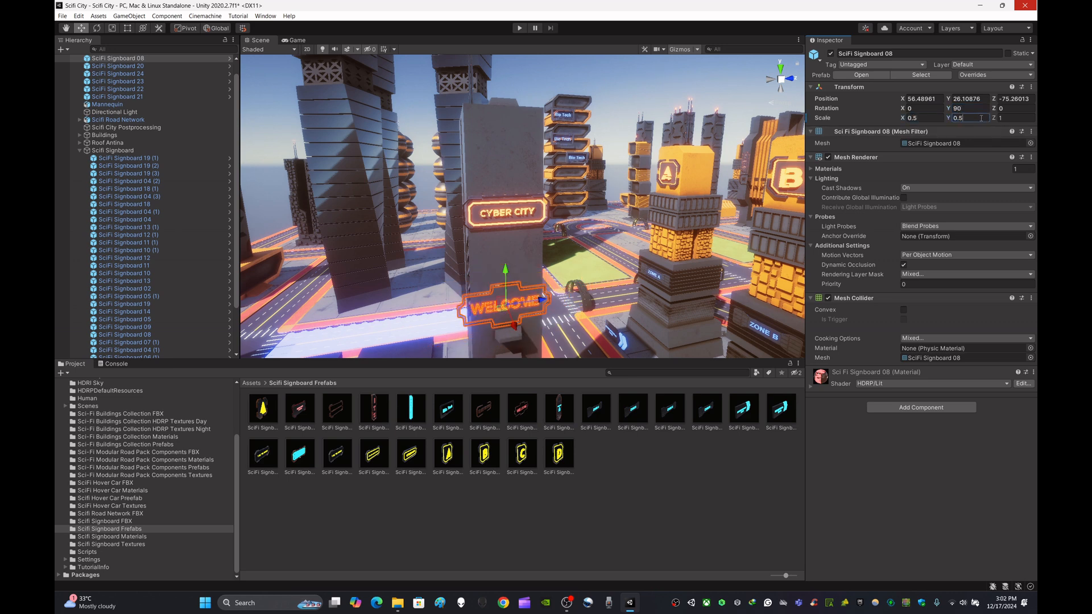
pyautogui.click(1022, 116)
pyautogui.write('0.5')
# Position the WELCOME signboard flush and centered on the grey tower's face at about X 50.878, Z -74.025, and deselect it.
pyautogui.moveTo(574, 170); pyautogui.dragTo(719, 244, button='right')
pyautogui.moveTo(728, 223); pyautogui.dragTo(556, 182)
pyautogui.keyDown('alt'); pyautogui.moveTo(626, 188); pyautogui.dragTo(804, 209); pyautogui.keyUp('alt')
pyautogui.scroll(3, 527, 180)
pyautogui.scroll(4, 803, 209)
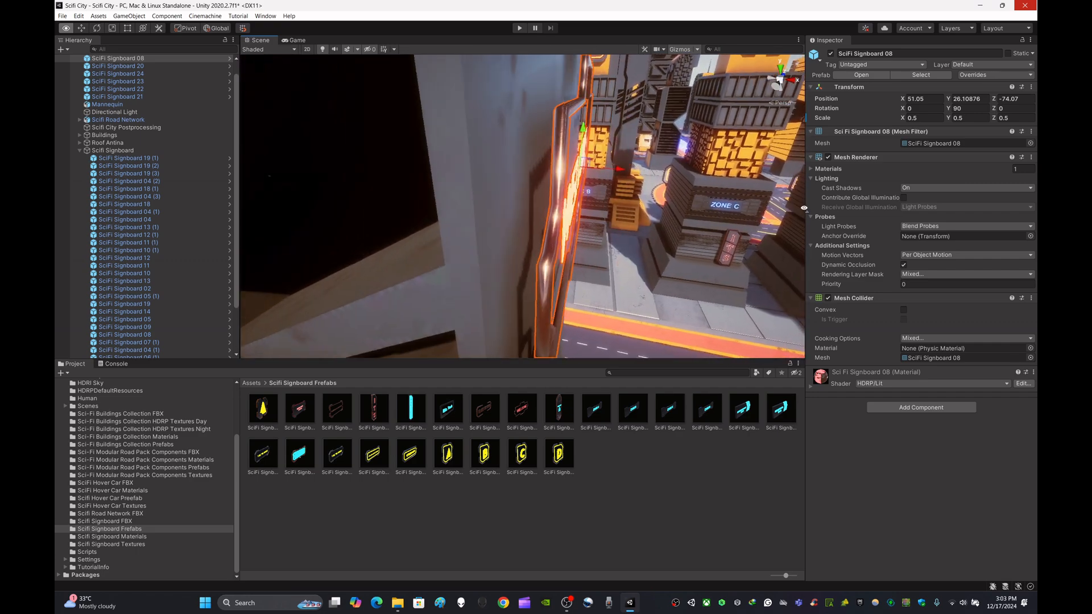
pyautogui.moveTo(614, 174); pyautogui.dragTo(544, 188)
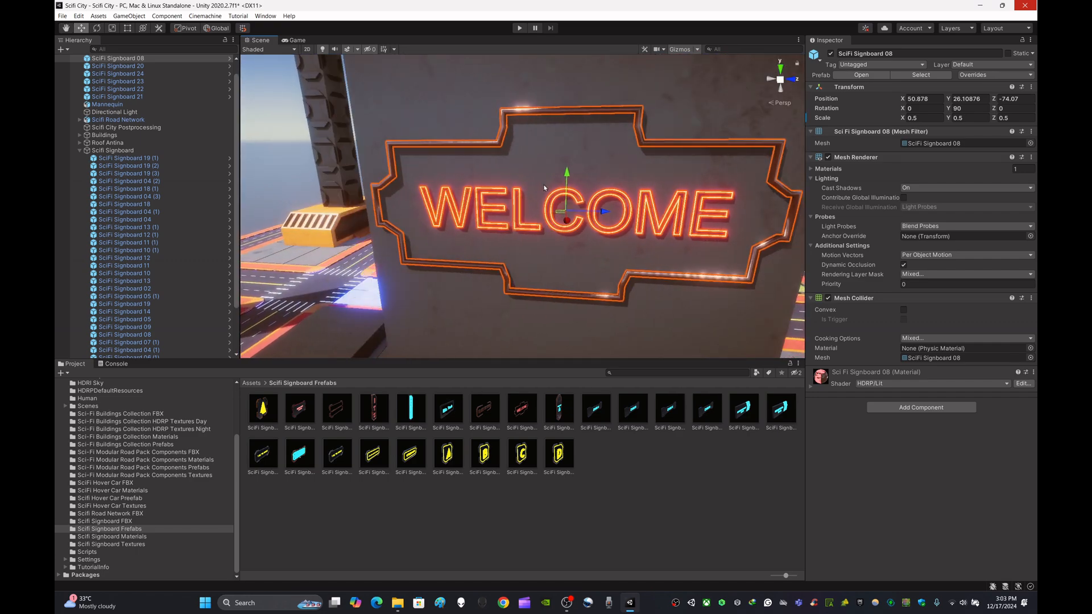
pyautogui.moveTo(604, 214); pyautogui.dragTo(626, 176)
pyautogui.scroll(-6, 609, 214)
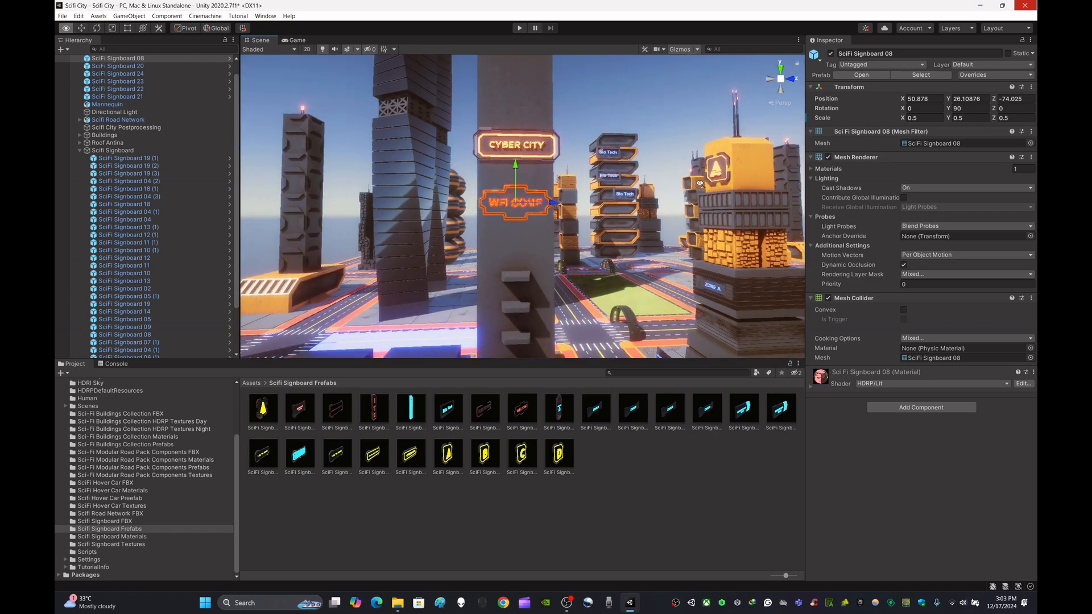
pyautogui.scroll(2, 625, 187)
pyautogui.click(691, 462)
# Preview the blue arrow signboards and place the ADMINISTRATIVE ZONE prefab on the pavement corner in front of the orange building.
pyautogui.keyDown('alt'); pyautogui.moveTo(392, 270); pyautogui.dragTo(543, 324); pyautogui.keyUp('alt')
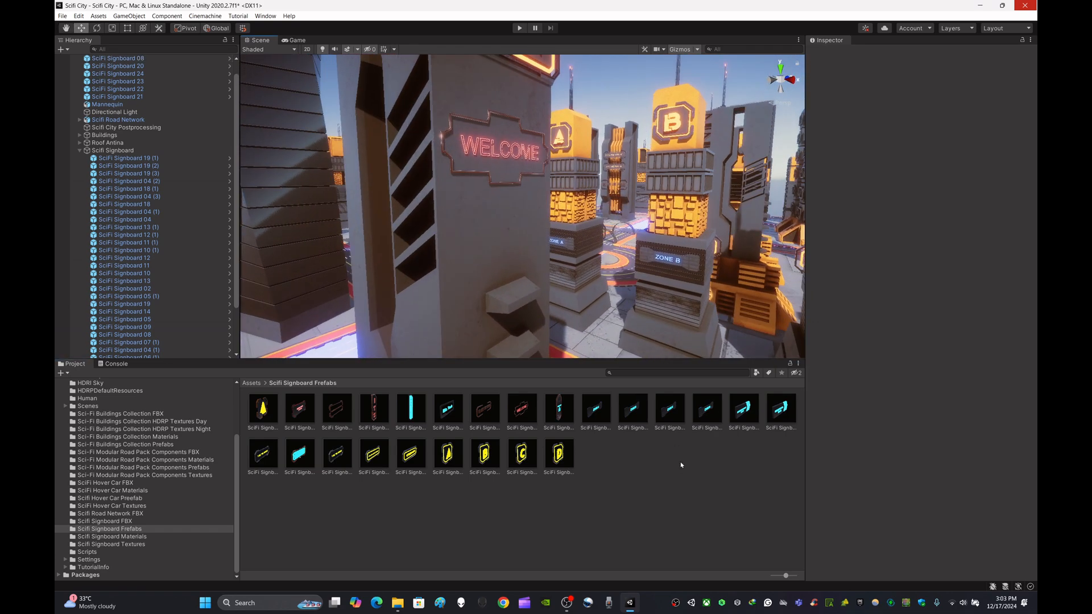
pyautogui.keyDown('alt'); pyautogui.moveTo(651, 221); pyautogui.dragTo(250, 300); pyautogui.keyUp('alt')
pyautogui.scroll(-5, 663, 256)
pyautogui.click(781, 410)
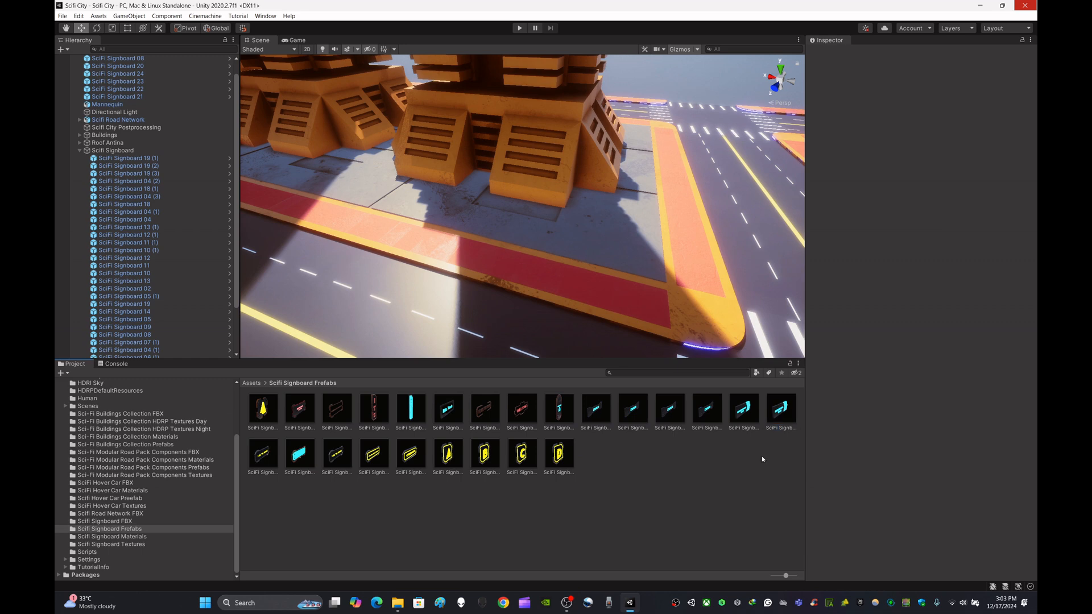
pyautogui.click(781, 414)
pyautogui.click(742, 414)
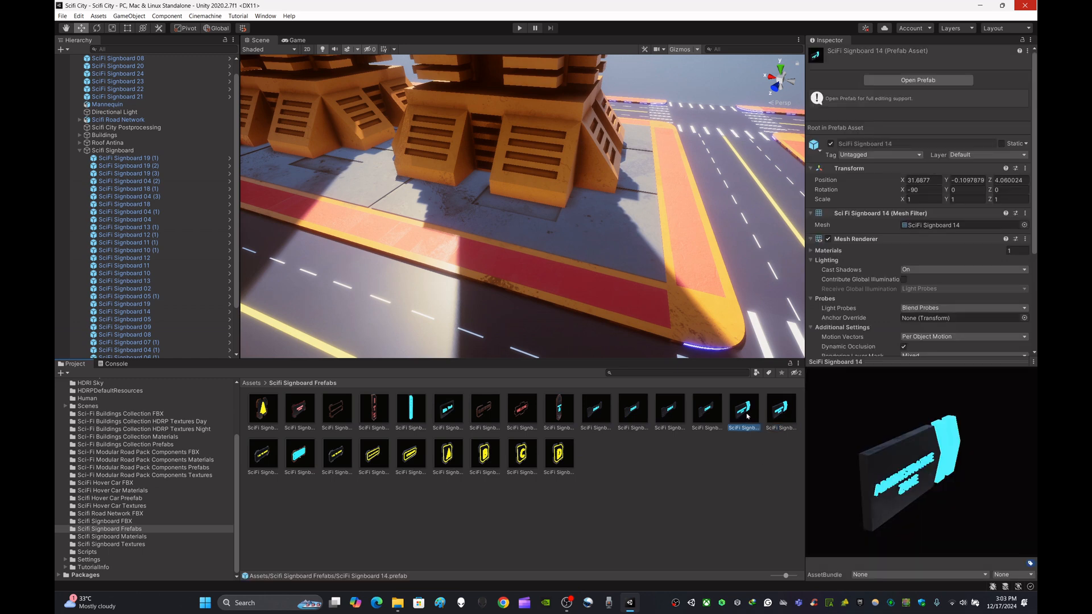
pyautogui.moveTo(858, 445); pyautogui.dragTo(935, 481)
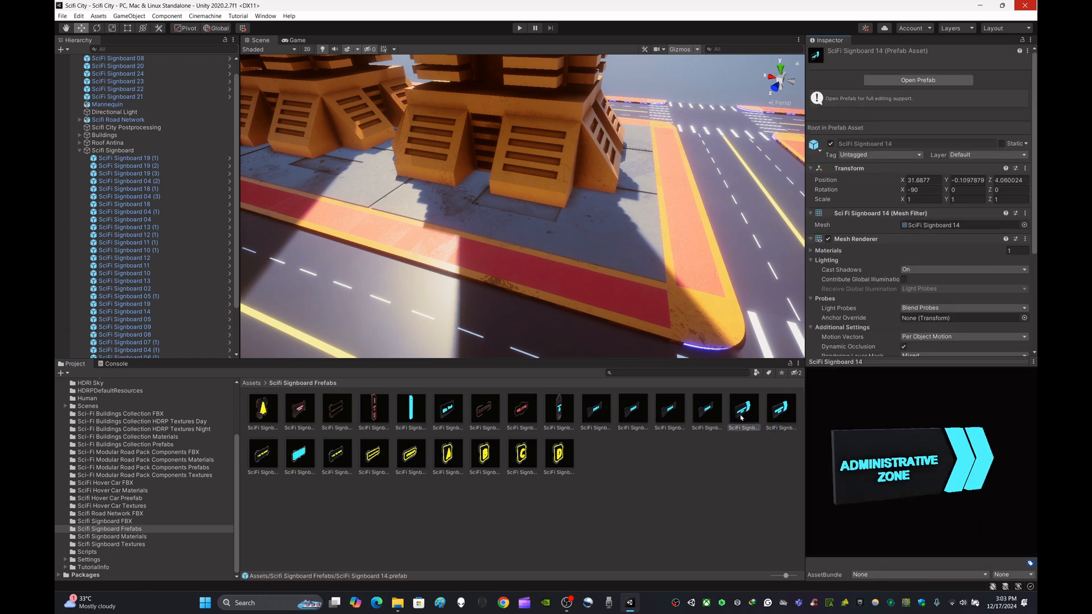
pyautogui.click(546, 234)
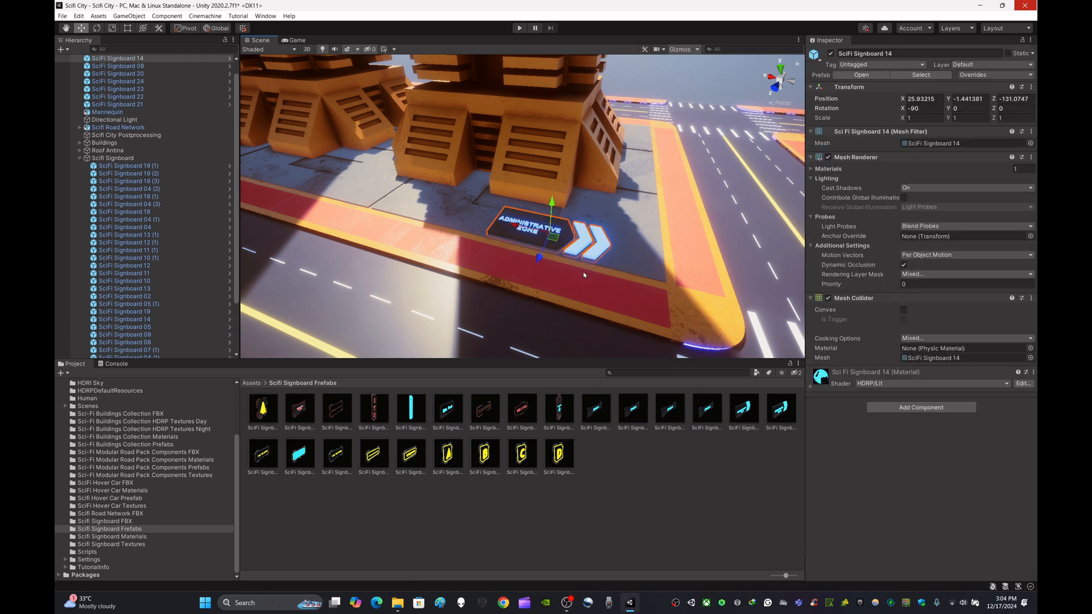
# Stand the ADMINISTRATIVE ZONE signboard upright with X rotation 0, raise it above the pavement, adjust its position and deselect it.
pyautogui.press('f')
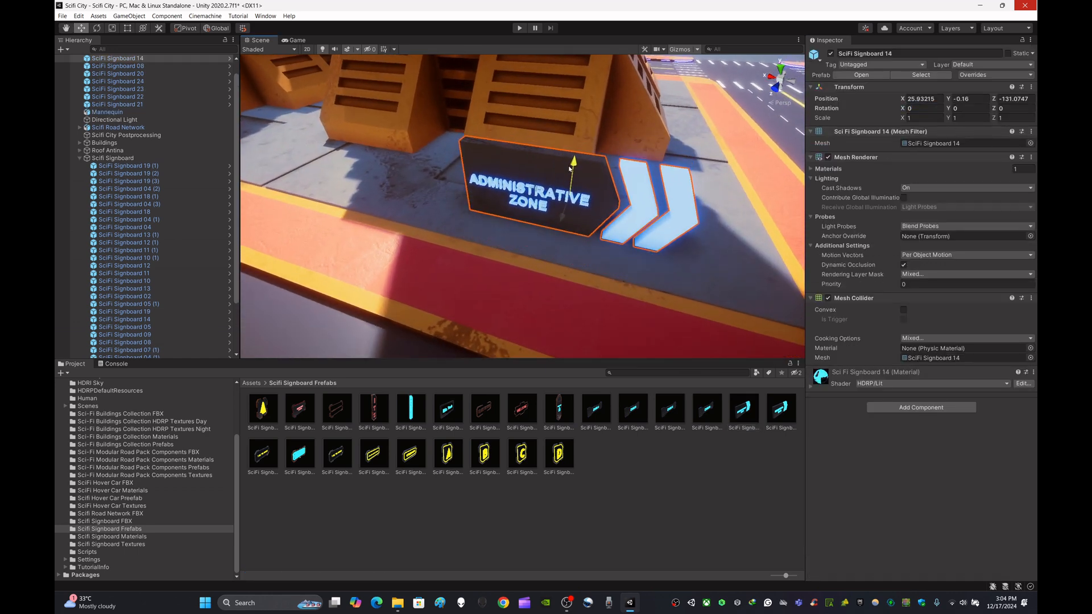
pyautogui.moveTo(554, 200); pyautogui.dragTo(610, 211)
pyautogui.keyDown('alt'); pyautogui.moveTo(673, 266); pyautogui.dragTo(573, 239); pyautogui.keyUp('alt')
pyautogui.moveTo(452, 147); pyautogui.dragTo(649, 233)
pyautogui.scroll(-10, 555, 263)
pyautogui.click(733, 151)
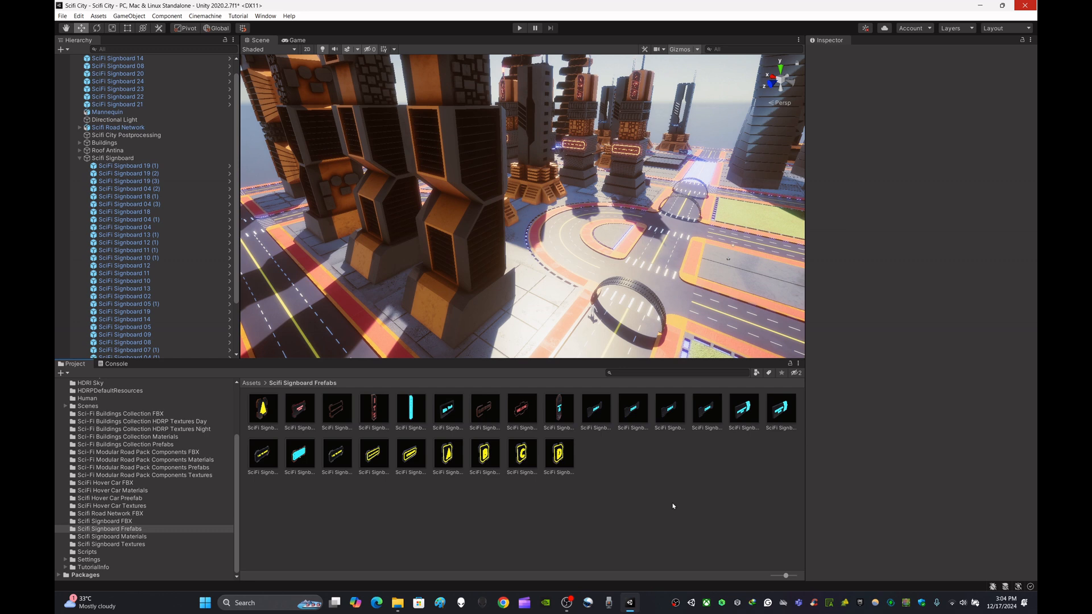
# Preview several signboard prefabs and place the HOTEL signboard on the tower beside the roundabout.
pyautogui.click(411, 408)
pyautogui.click(299, 453)
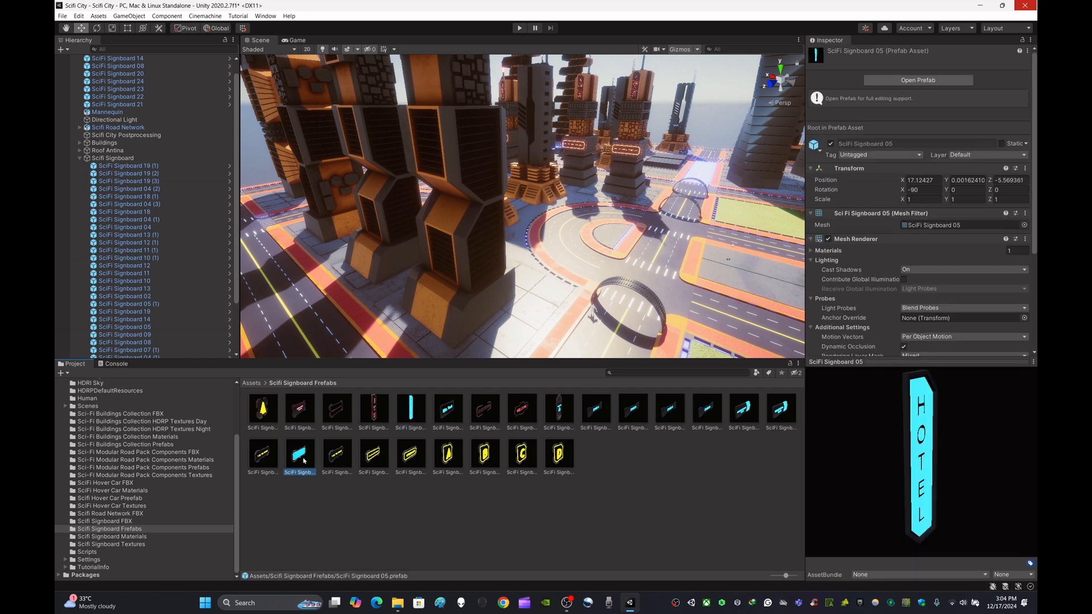
pyautogui.click(394, 433)
pyautogui.click(376, 414)
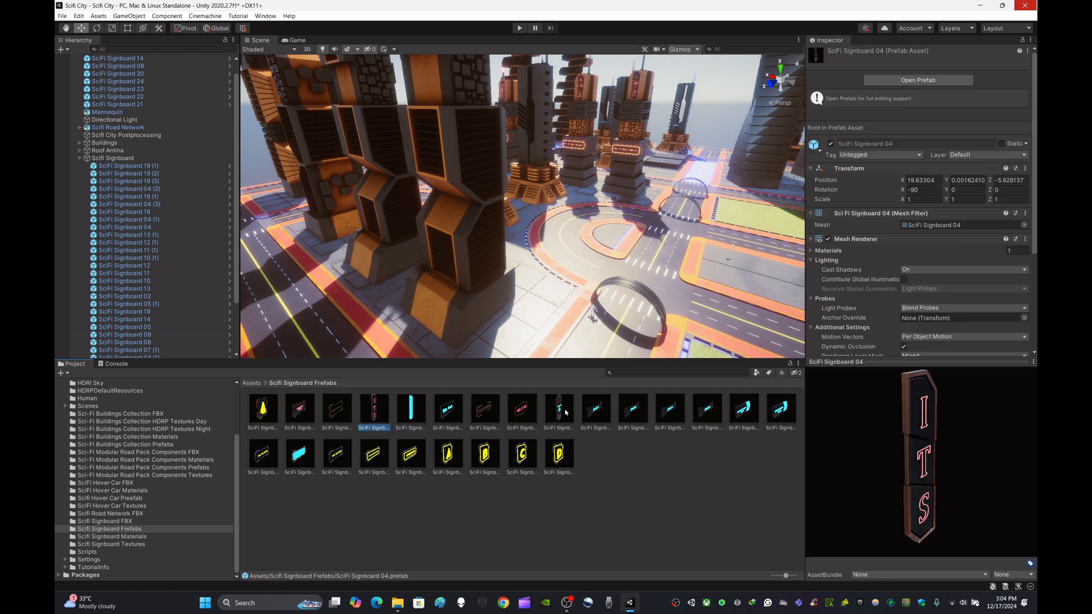
pyautogui.click(565, 413)
pyautogui.moveTo(566, 418); pyautogui.dragTo(545, 173)
pyautogui.click(411, 413)
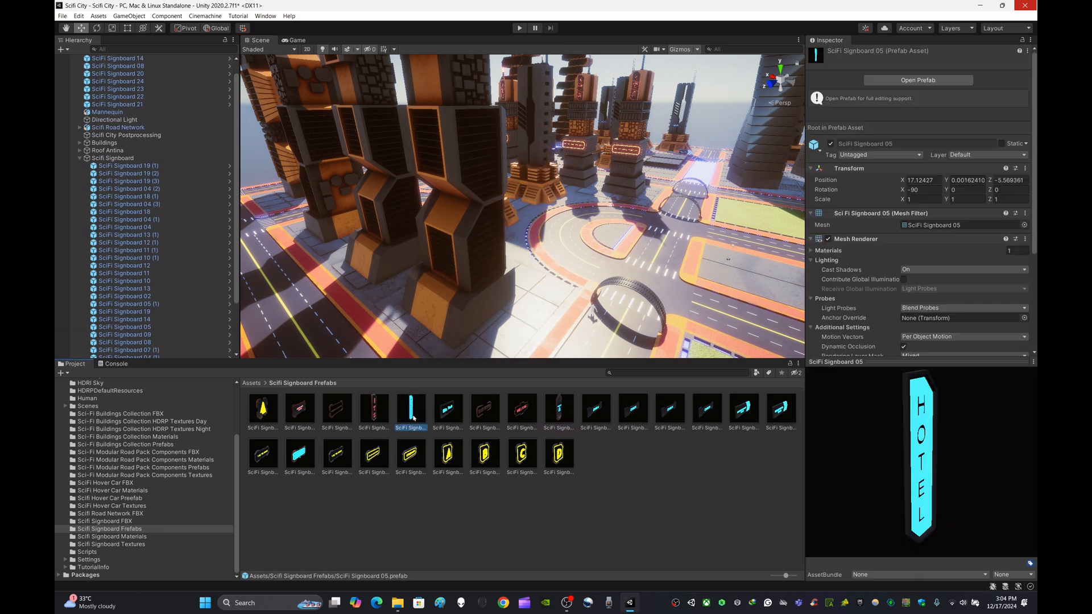
pyautogui.moveTo(411, 415); pyautogui.dragTo(532, 155)
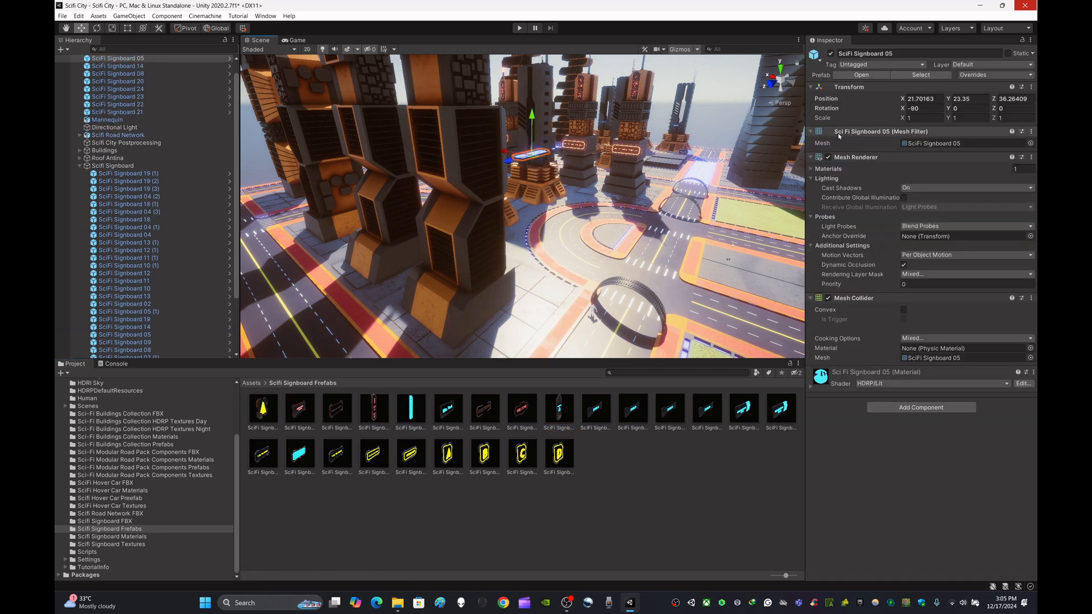
# Stand the HOTEL signboard upright with X rotation 0 and turn it to Y rotation 90.
pyautogui.write('0')
pyautogui.click(963, 108)
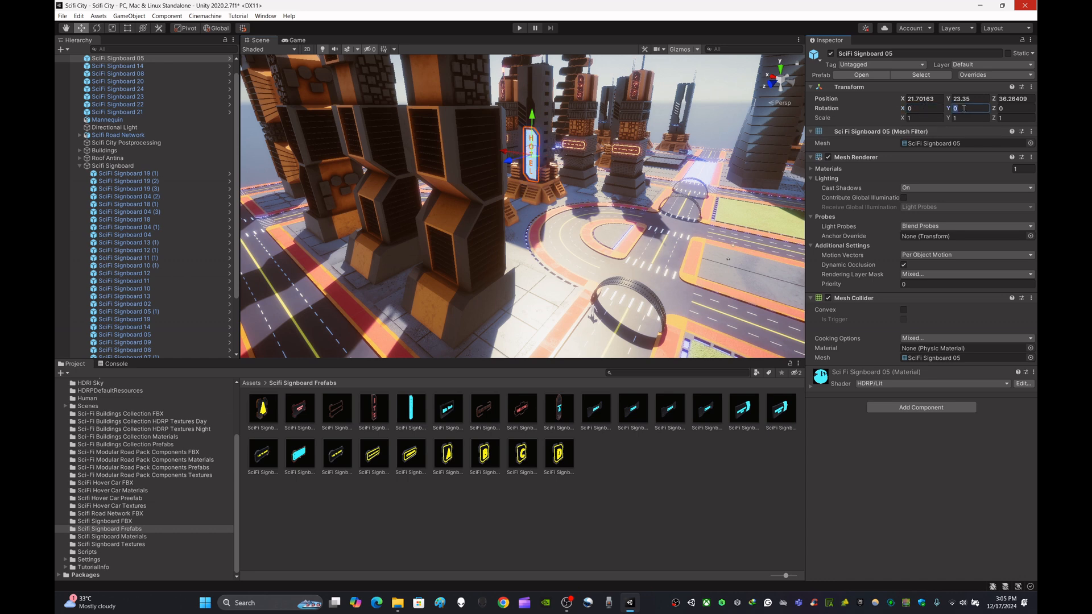
pyautogui.write('180')
pyautogui.press('w')
pyautogui.moveTo(636, 199); pyautogui.dragTo(566, 220, button='right')
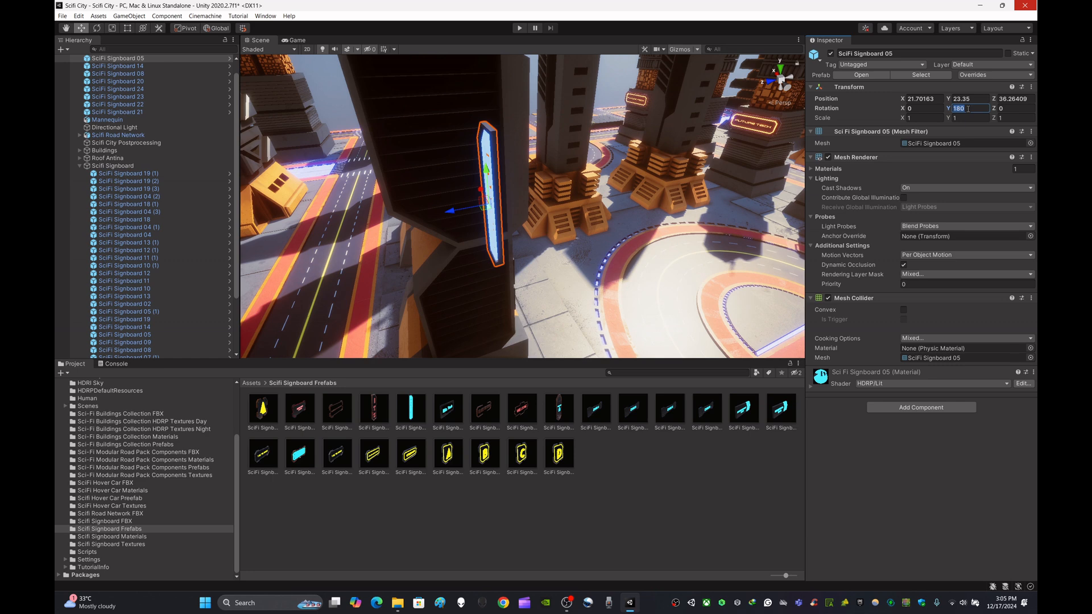
pyautogui.write('90')
# Move the HOTEL signboard along the X axis to 28.65, at the tower's outer face.
pyautogui.moveTo(603, 137); pyautogui.dragTo(717, 173, button='right')
pyautogui.moveTo(710, 161); pyautogui.dragTo(544, 130)
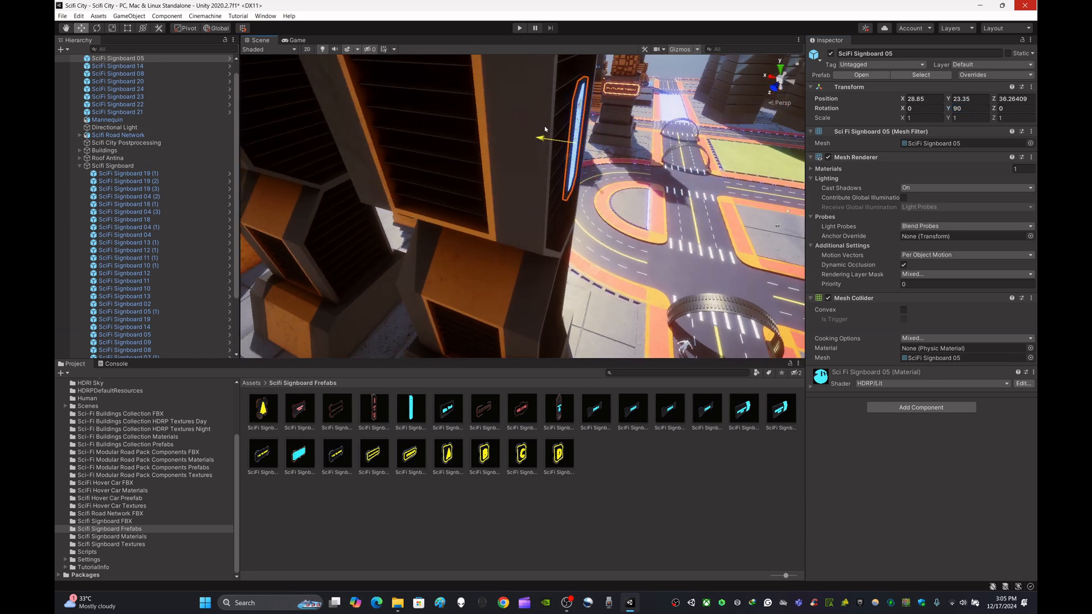
pyautogui.press('d')
pyautogui.moveTo(545, 130); pyautogui.dragTo(444, 114, button='right')
pyautogui.press('s')
# Set the HOTEL signboard's scale to 2 on all axes.
pyautogui.click(923, 119)
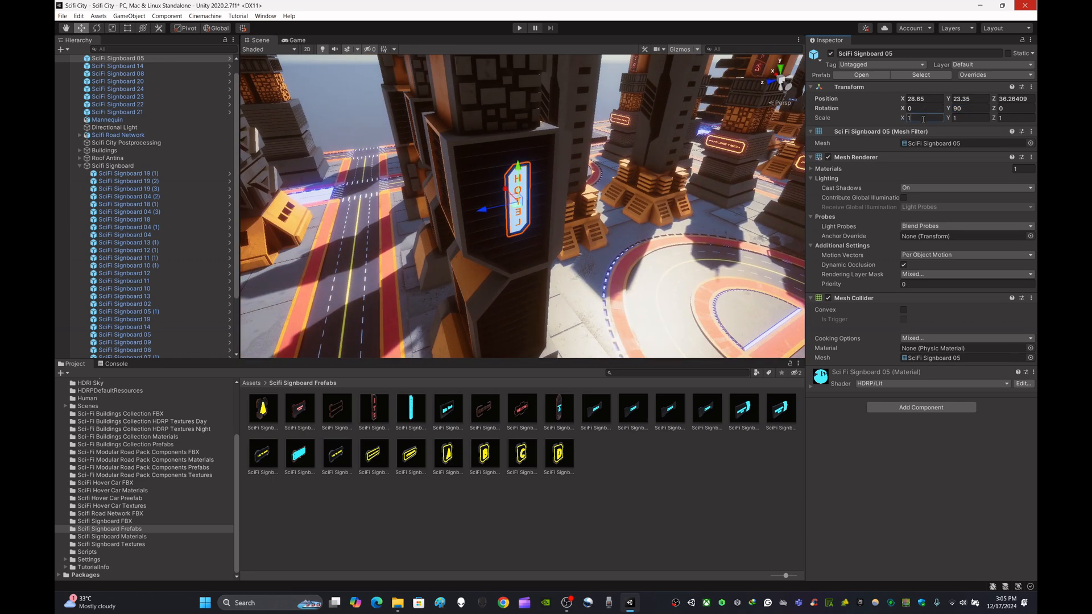
pyautogui.write('2')
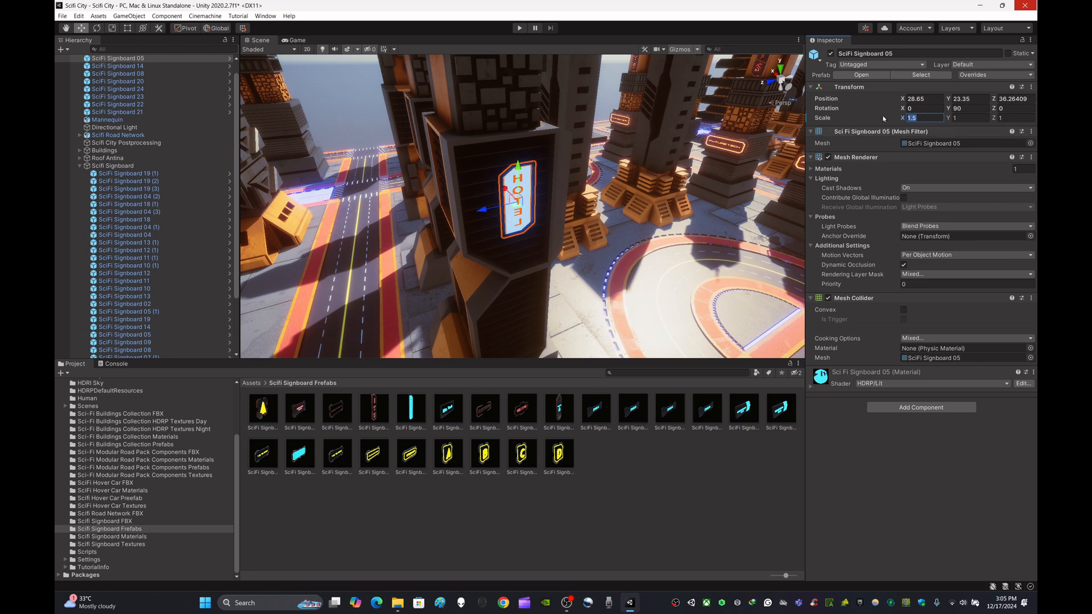
pyautogui.click(961, 118)
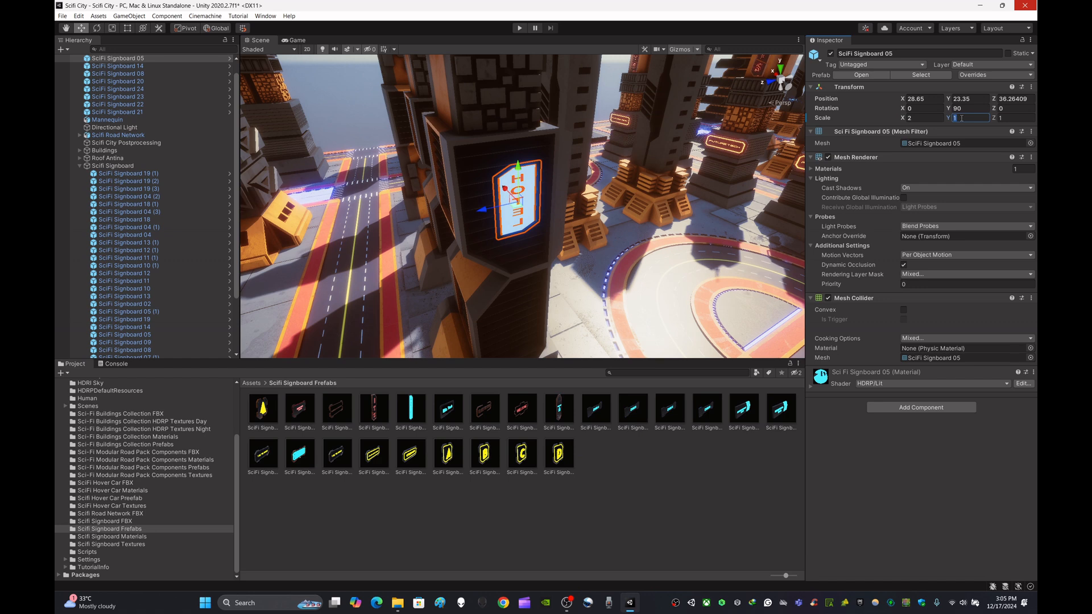
pyautogui.write('2')
pyautogui.press('Tab')
pyautogui.write('2')
# Move the HOTEL signboard against the tower face at about X 28.31 and lower it to about Y 22.45.
pyautogui.moveTo(636, 238); pyautogui.dragTo(528, 231, button='right')
pyautogui.moveTo(493, 197); pyautogui.dragTo(500, 198)
pyautogui.moveTo(500, 197); pyautogui.dragTo(583, 224, button='right')
pyautogui.moveTo(542, 104); pyautogui.dragTo(542, 127)
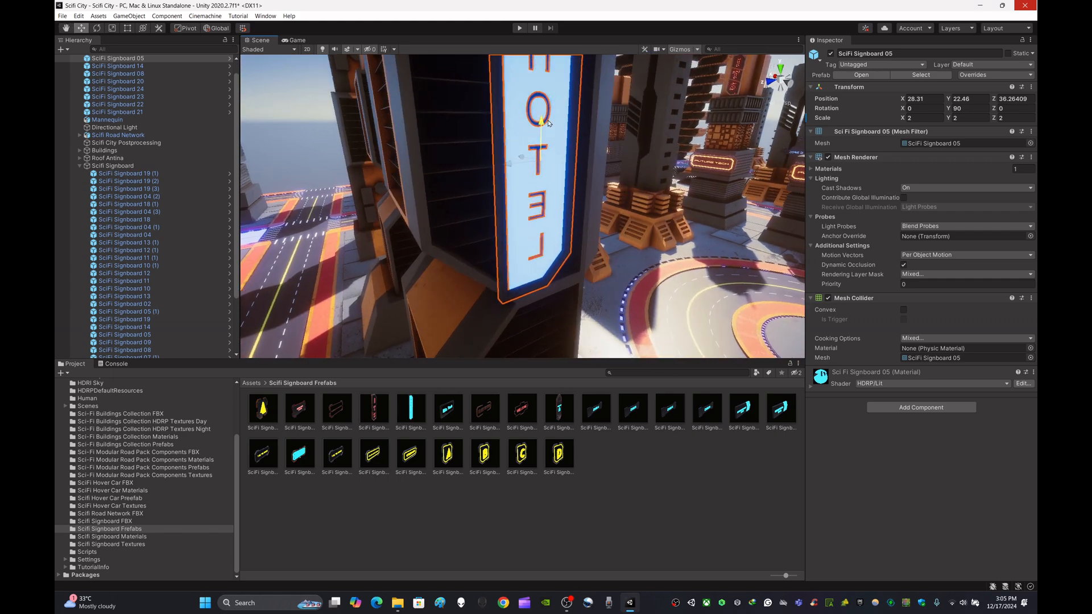
pyautogui.moveTo(543, 127); pyautogui.dragTo(510, 200, button='right')
pyautogui.press('s')
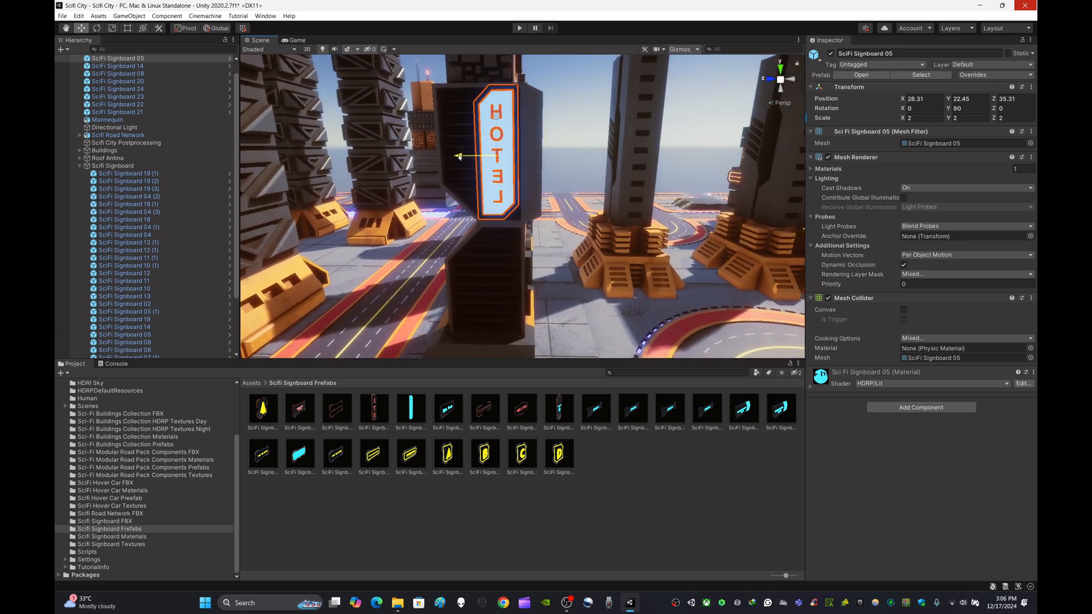
# Turn the HOTEL signboard's lettering outward with Y rotation -90, keeping it centered on the tower at about Z 35.88.
pyautogui.click(635, 455)
pyautogui.click(502, 166)
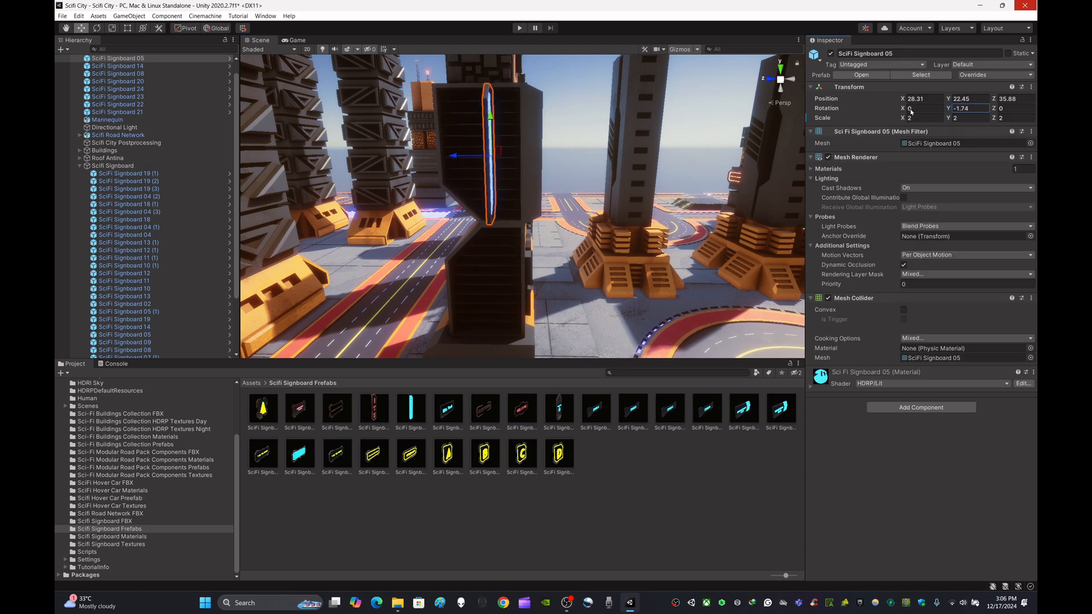
pyautogui.moveTo(910, 112); pyautogui.dragTo(100, 573)
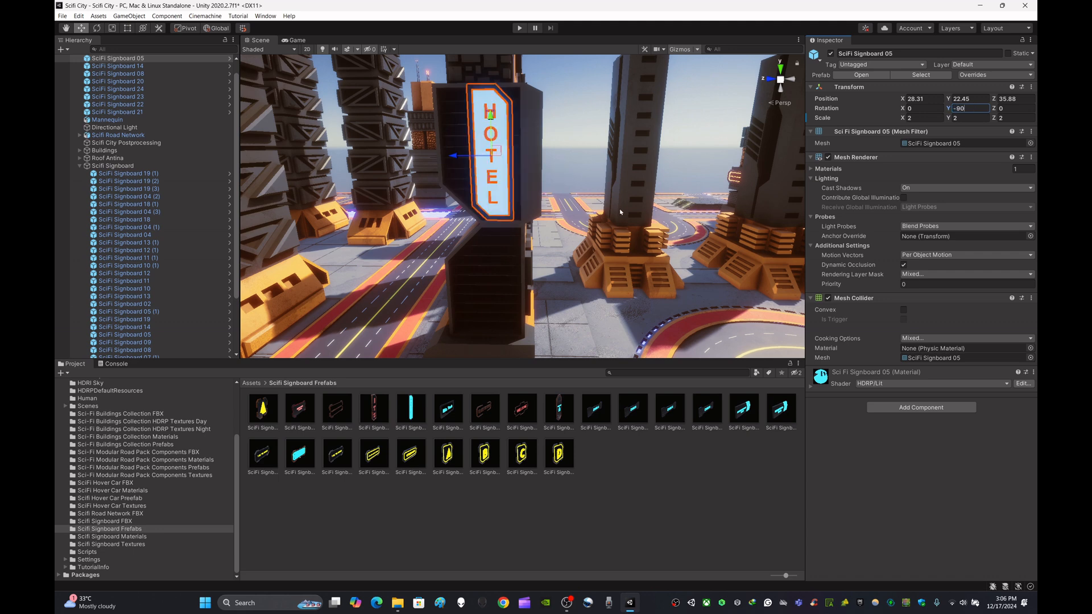
# Adjust the HOTEL signboard's X position so it sits flush on the tower face at about 29, and deselect it.
pyautogui.moveTo(620, 212); pyautogui.dragTo(870, 177, button='right')
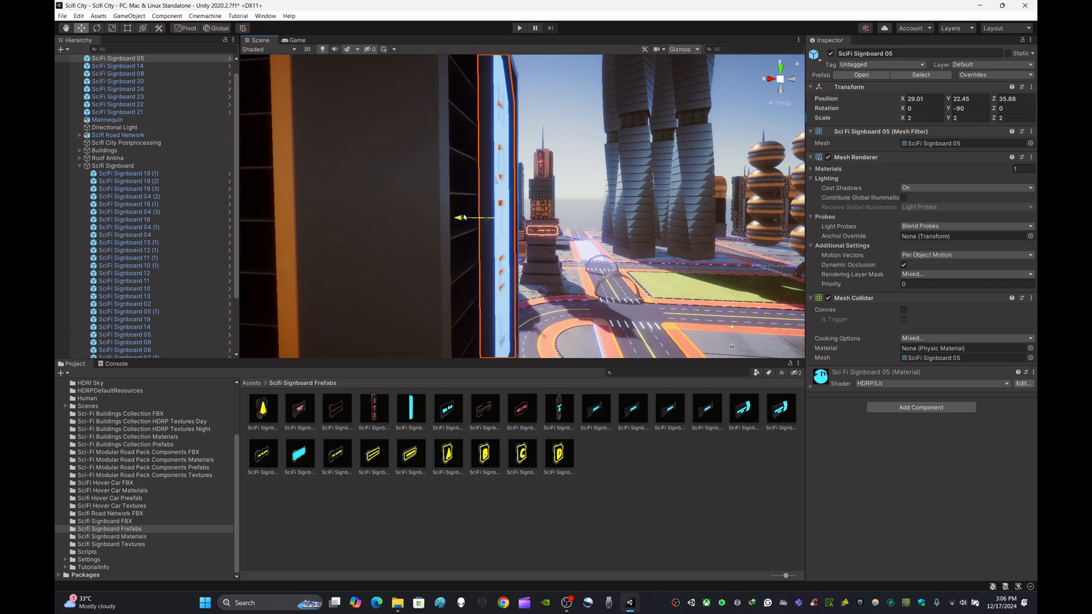
pyautogui.moveTo(464, 218); pyautogui.dragTo(461, 218)
pyautogui.moveTo(597, 218); pyautogui.dragTo(641, 258, button='right')
pyautogui.click(656, 504)
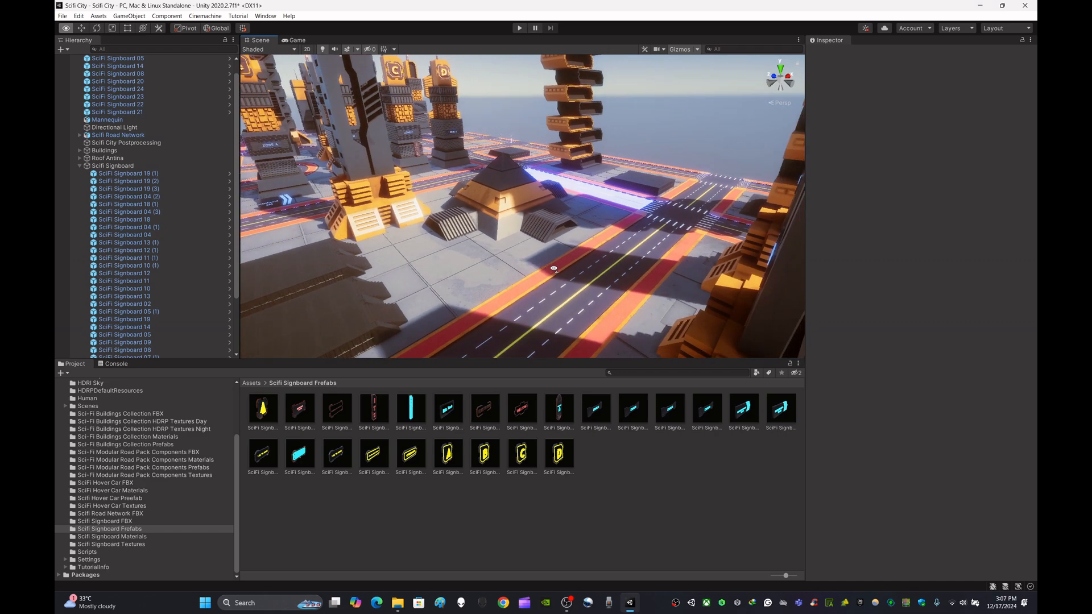
# Place a Street Light Post from the modular road pack prefabs on the pavement edge beside the grass block.
pyautogui.moveTo(416, 220); pyautogui.dragTo(600, 482, button='right')
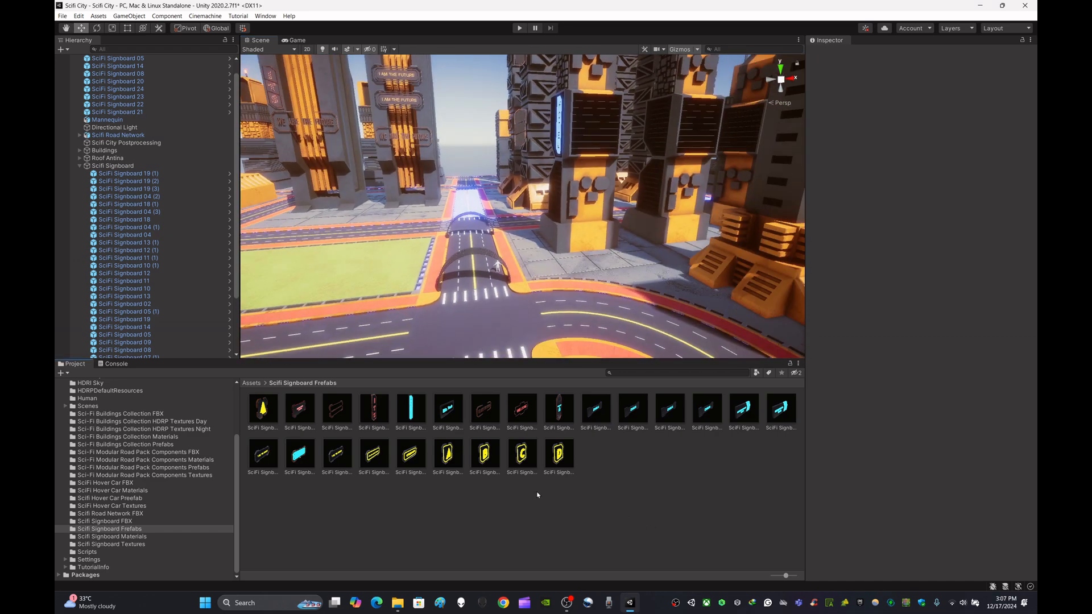
pyautogui.click(206, 468)
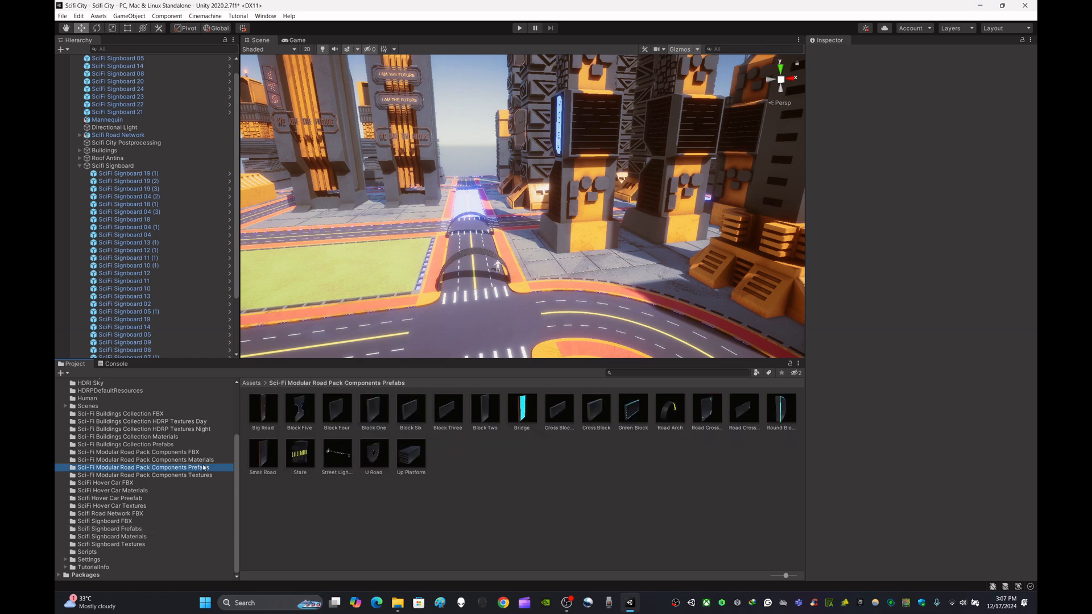
pyautogui.moveTo(509, 351); pyautogui.dragTo(951, 348, button='right')
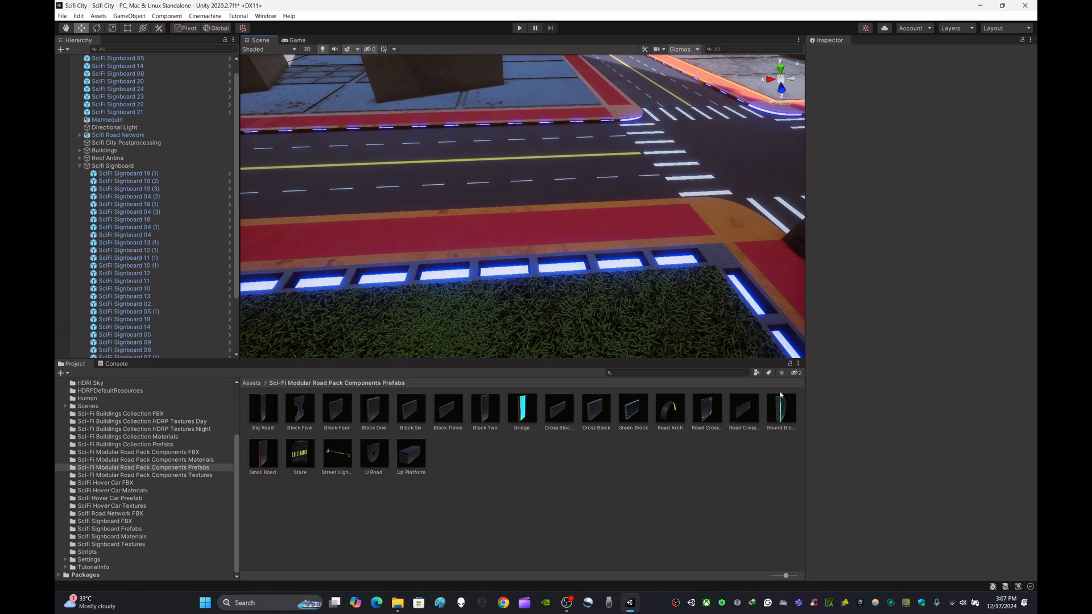
pyautogui.moveTo(470, 241); pyautogui.dragTo(532, 253)
pyautogui.moveTo(531, 253); pyautogui.dragTo(750, 195, button='right')
pyautogui.moveTo(610, 181); pyautogui.dragTo(498, 210)
pyautogui.moveTo(503, 219); pyautogui.dragTo(759, 282, button='right')
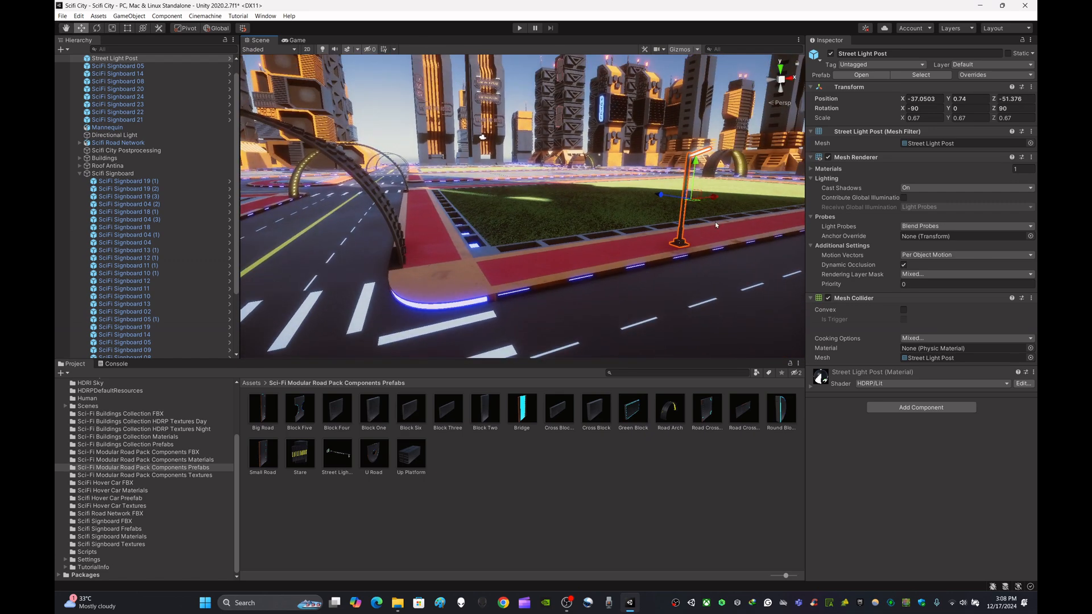
# Move the Street Light Post to the pavement corner at about X -44.43, Y 0.34, Z -51.29, and deselect it.
pyautogui.moveTo(725, 201); pyautogui.dragTo(528, 218)
pyautogui.moveTo(514, 284); pyautogui.dragTo(543, 300, button='right')
pyautogui.moveTo(557, 220); pyautogui.dragTo(574, 257)
pyautogui.moveTo(647, 199); pyautogui.dragTo(540, 261, button='right')
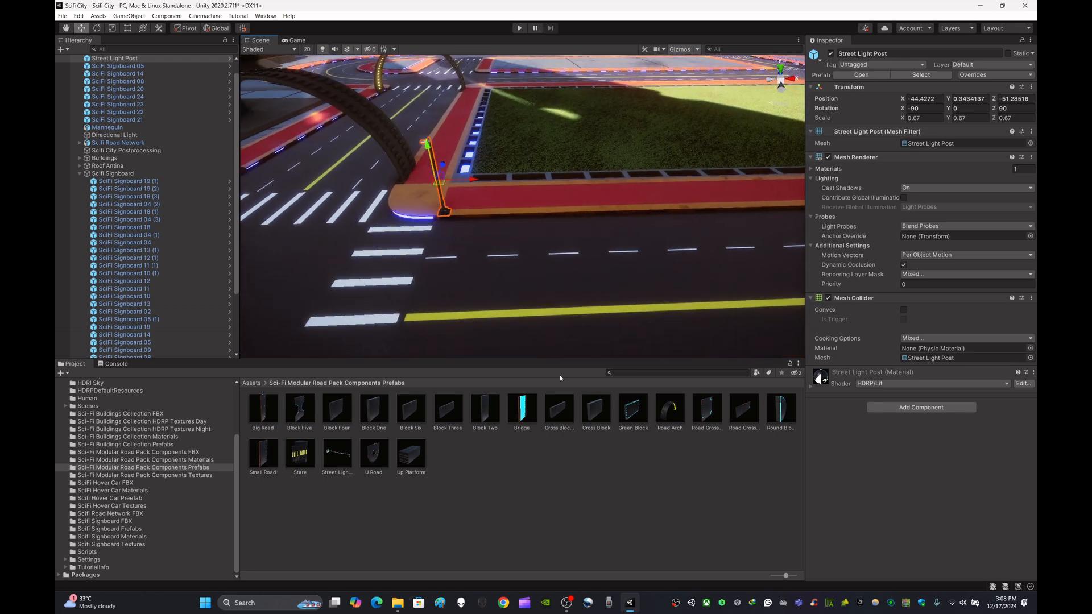
pyautogui.click(540, 501)
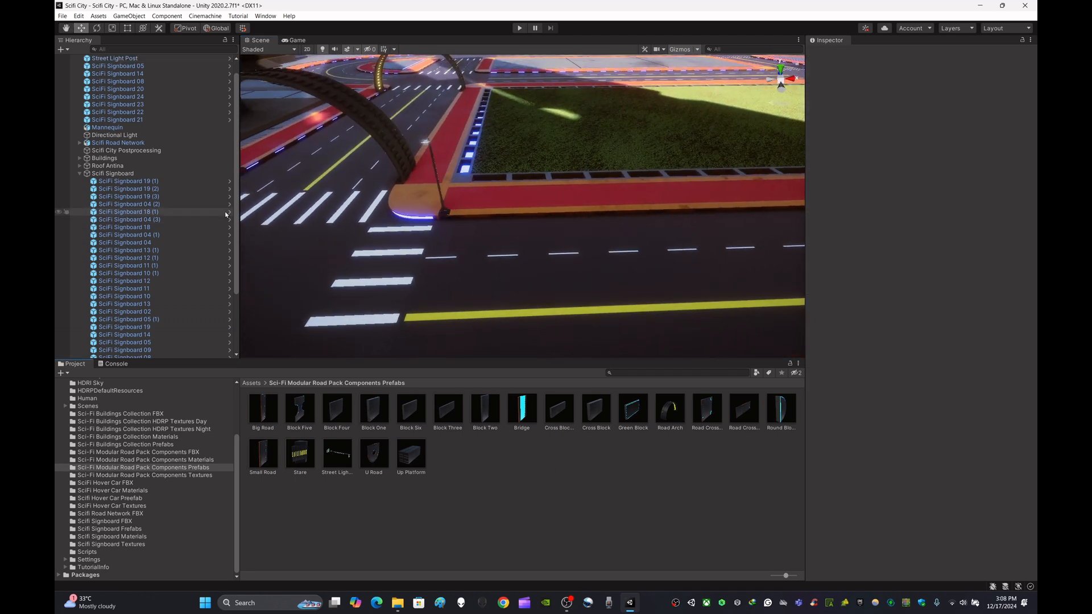
# Move the eight loose signboards, SciFi Signboard 05 through 21, into the Scifi Signboard group and collapse it.
pyautogui.click(79, 173)
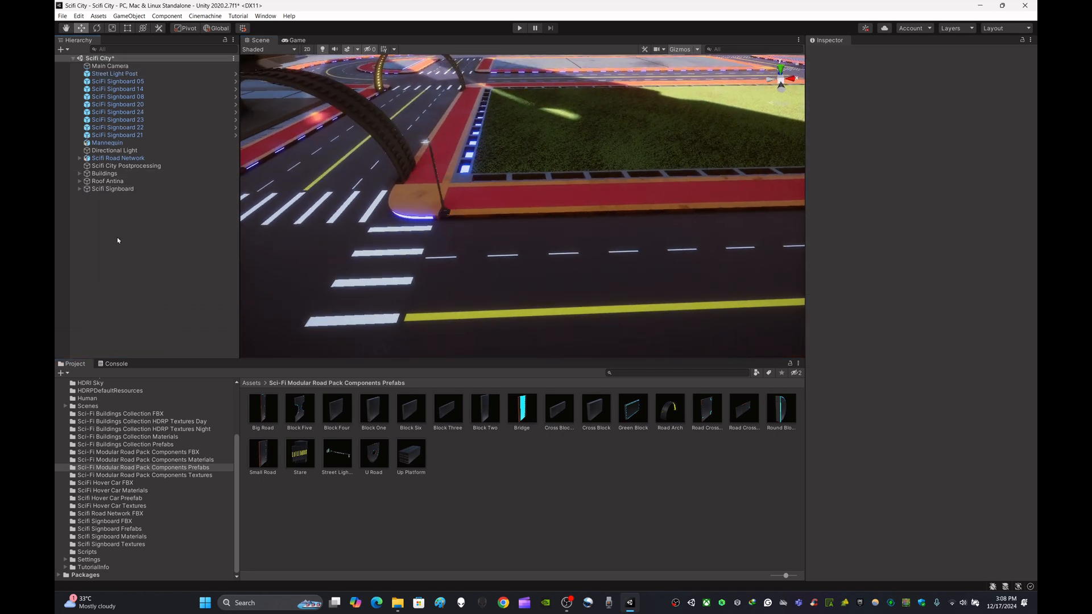
pyautogui.click(149, 82)
pyautogui.keyDown('shift'); pyautogui.click(148, 136); pyautogui.keyUp('shift')
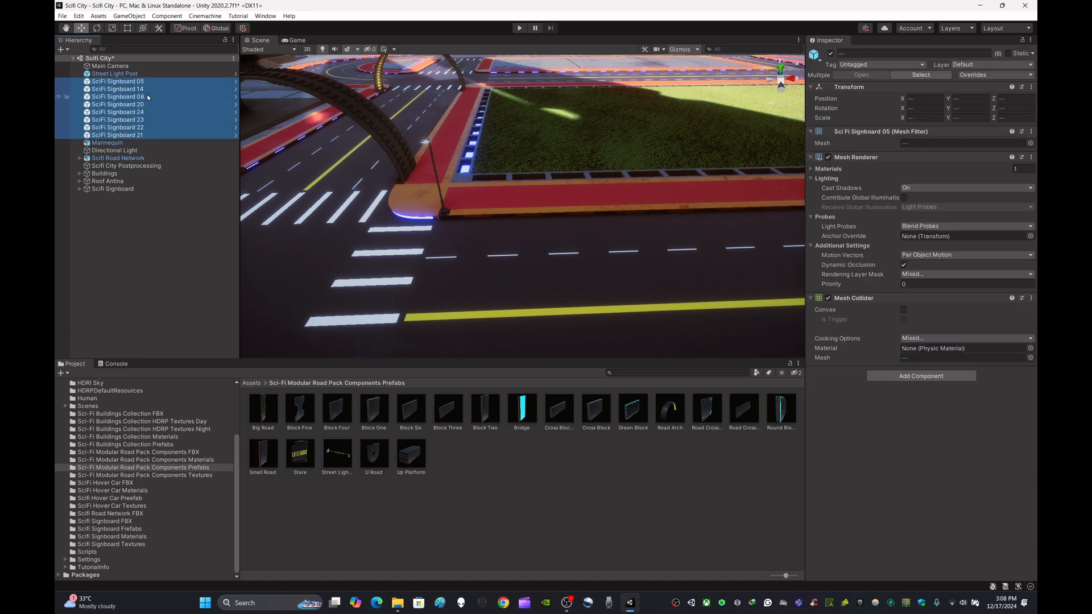
pyautogui.moveTo(145, 83); pyautogui.dragTo(114, 189)
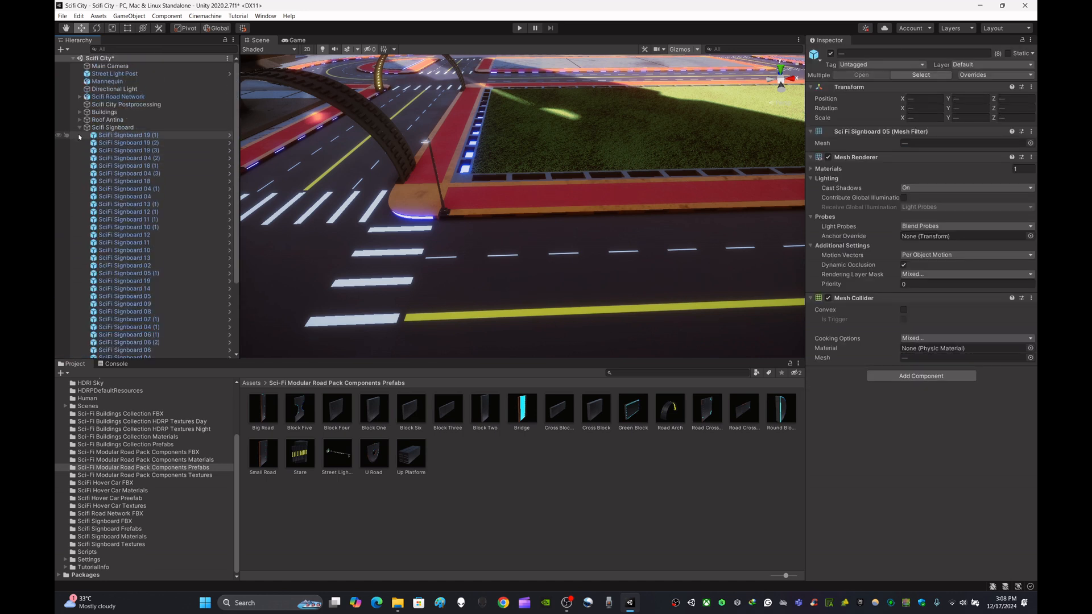
pyautogui.click(80, 127)
pyautogui.click(105, 198)
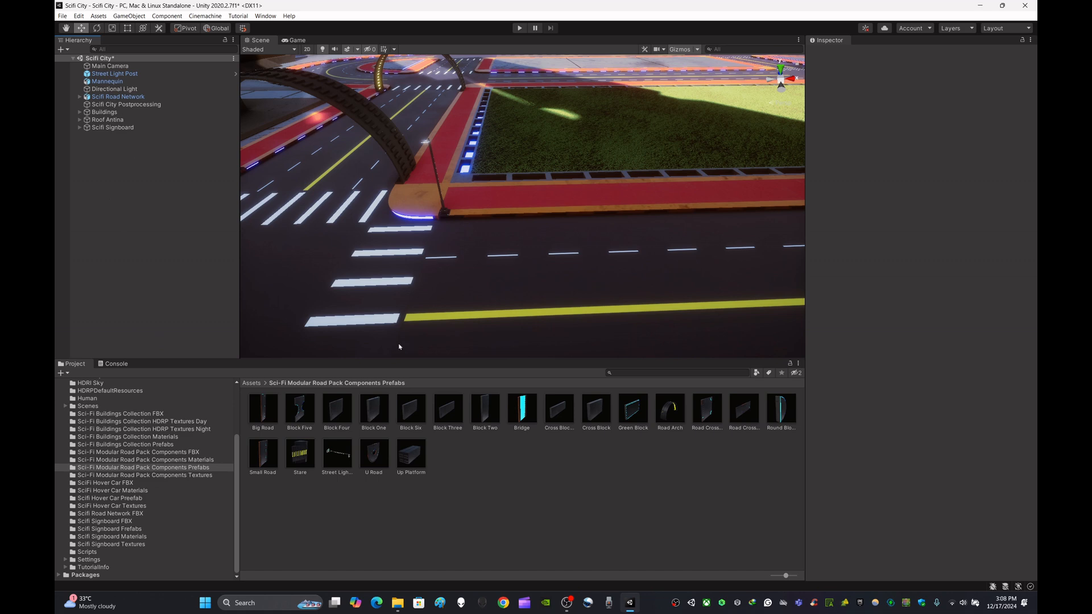
# Place a Mannequin from the Human folder on the road near the street light and raise it to about Y -0.76.
pyautogui.moveTo(511, 275); pyautogui.dragTo(703, 177, button='right')
pyautogui.click(252, 383)
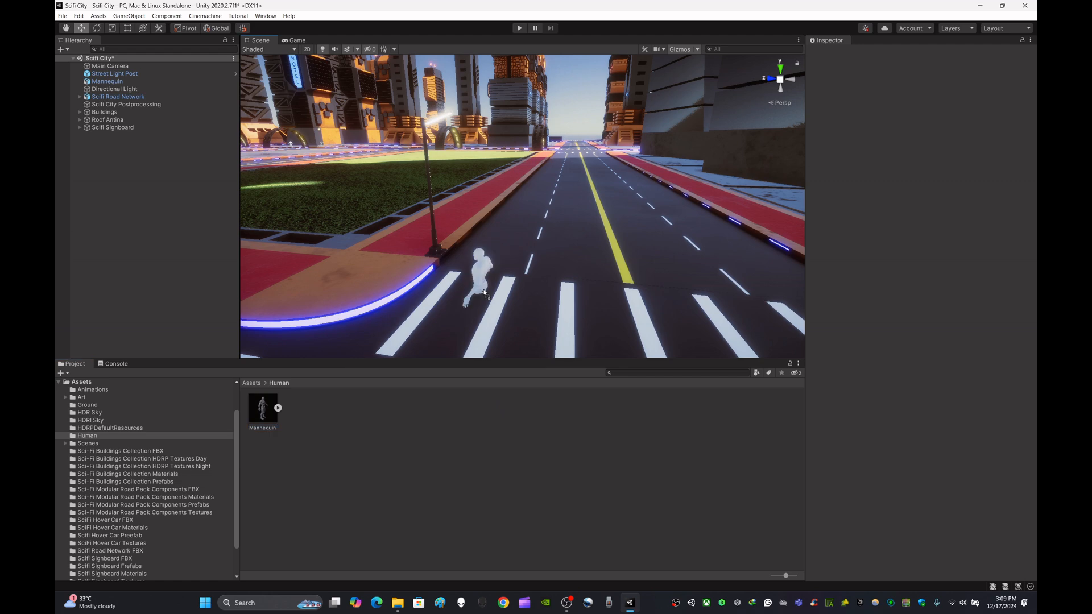
pyautogui.moveTo(484, 292); pyautogui.dragTo(495, 248)
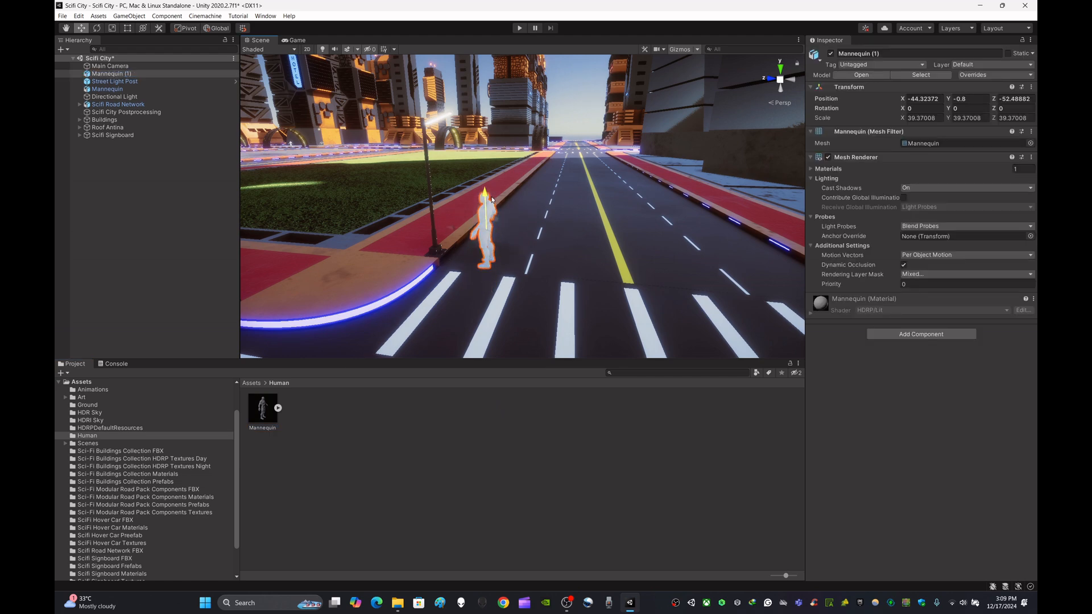
pyautogui.press('w')
pyautogui.moveTo(517, 273); pyautogui.dragTo(512, 244, button='right')
pyautogui.press('s')
pyautogui.scroll(5, 481, 217)
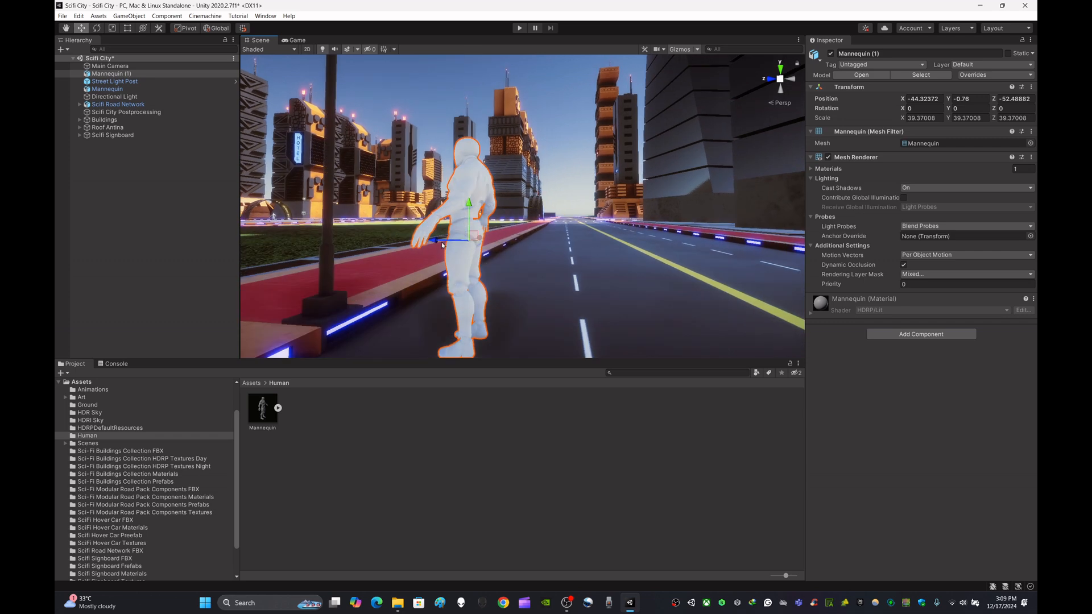
# Move the Mannequin beside the Street Light Post to compare their sizes, and select the post.
pyautogui.moveTo(440, 241); pyautogui.dragTo(358, 244)
pyautogui.press('s')
pyautogui.moveTo(510, 262); pyautogui.dragTo(492, 285, button='right')
pyautogui.press('w')
pyautogui.click(473, 310)
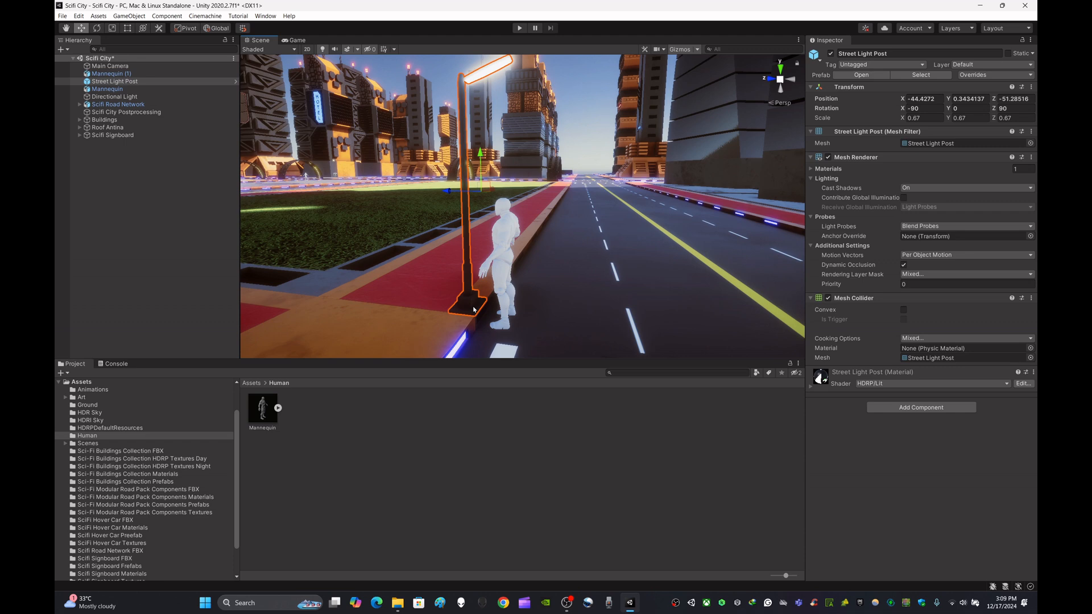
# Delete the added Mannequin and the Street Light Post from the pavement corner.
pyautogui.press('s')
pyautogui.moveTo(552, 241); pyautogui.dragTo(526, 286, button='right')
pyautogui.press('w')
pyautogui.click(489, 278)
pyautogui.press('Delete')
pyautogui.click(453, 279)
pyautogui.press('Delete')
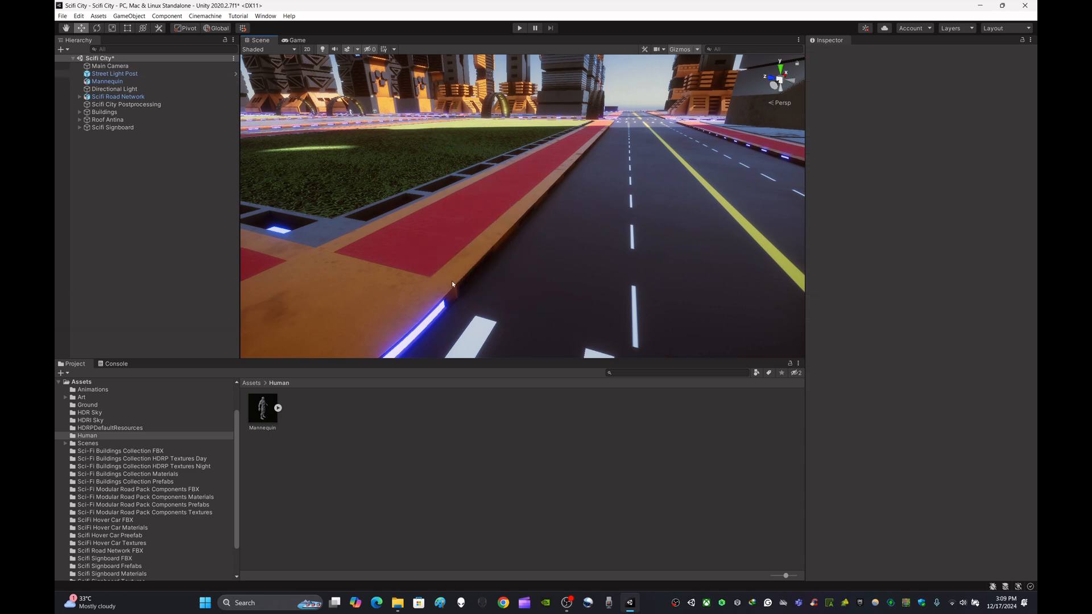
# Browse the building and road pack asset folders and open the Scifi Hover Car Preefab folder.
pyautogui.click(252, 384)
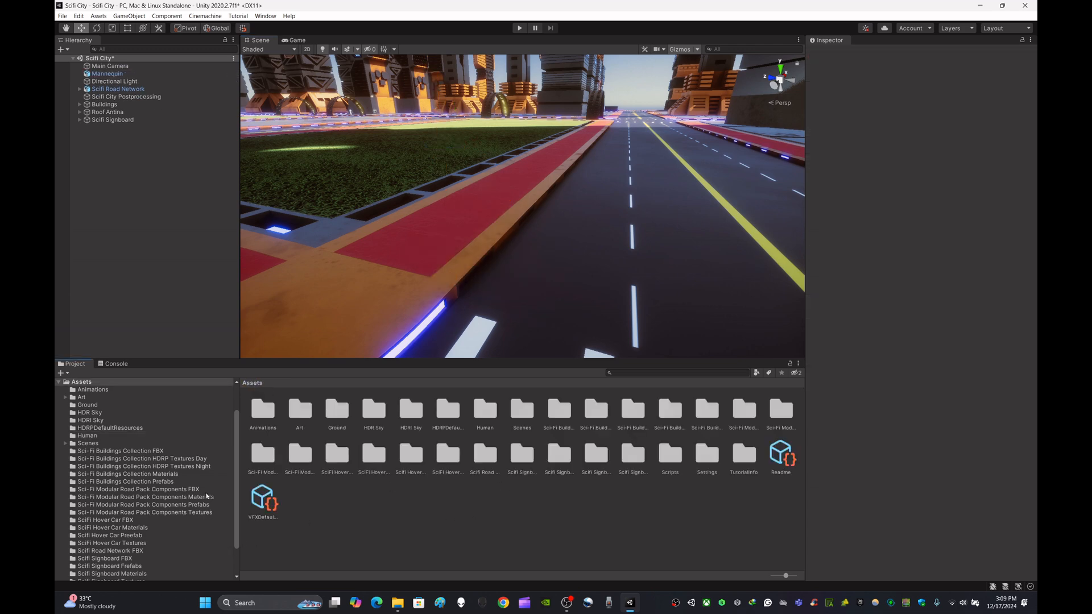
pyautogui.click(169, 482)
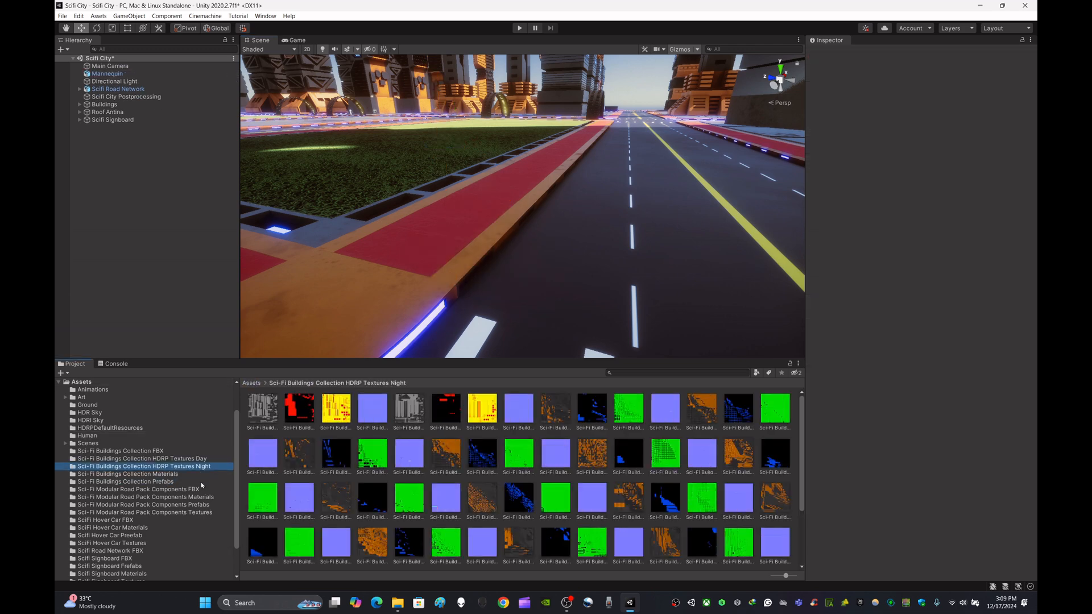
pyautogui.click(197, 489)
pyautogui.click(205, 506)
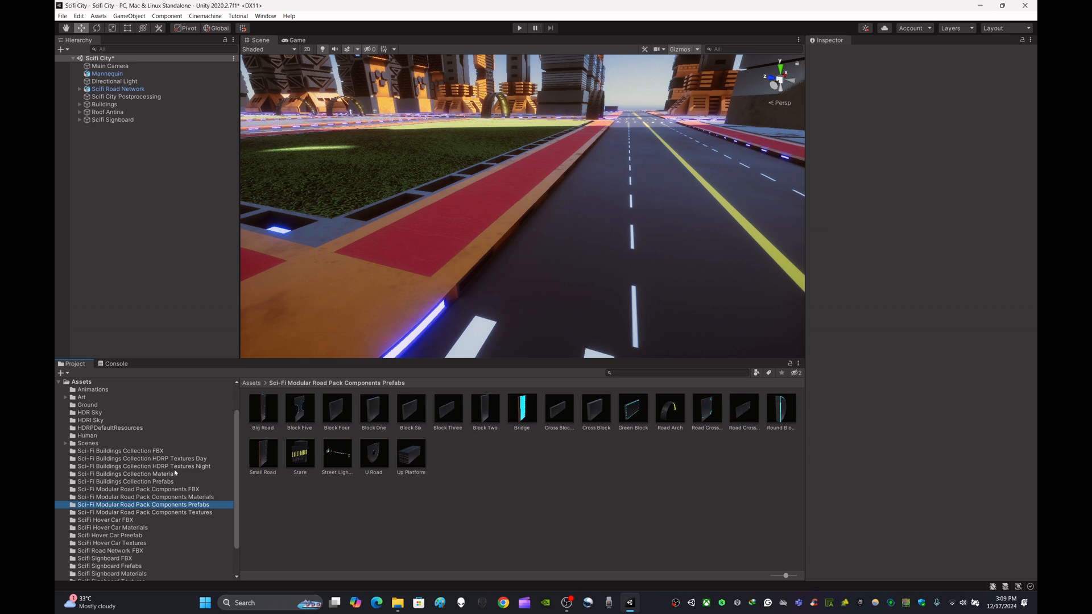
pyautogui.scroll(-2, 175, 473)
pyautogui.click(134, 498)
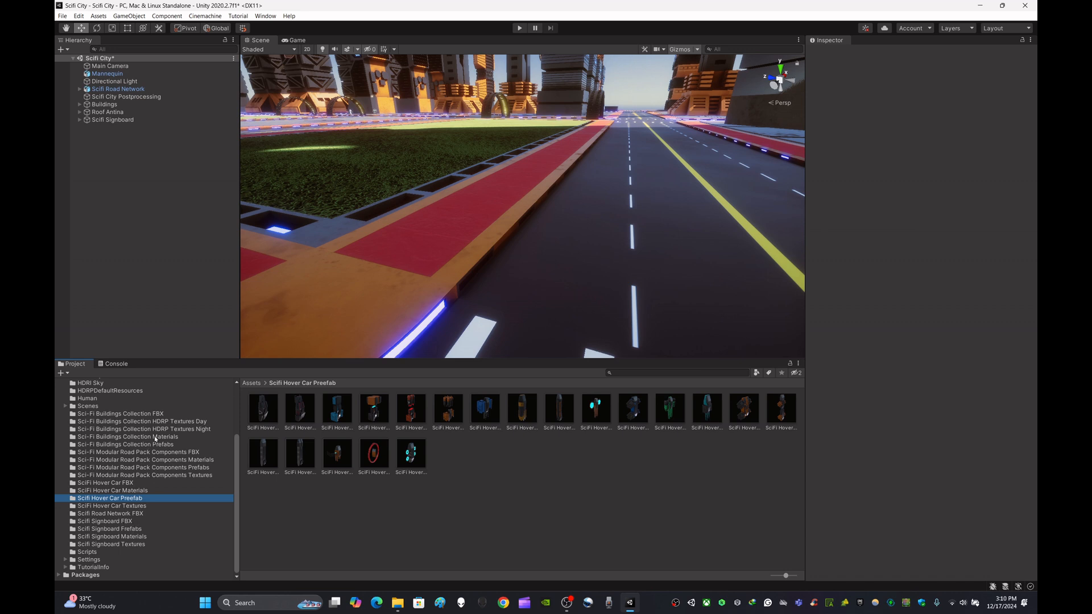
# Open the Street Light Post prefab from the road pack prefabs, set its scale to 1 on X, Y and Z, and return to the scene.
pyautogui.click(177, 422)
pyautogui.click(178, 429)
pyautogui.click(188, 452)
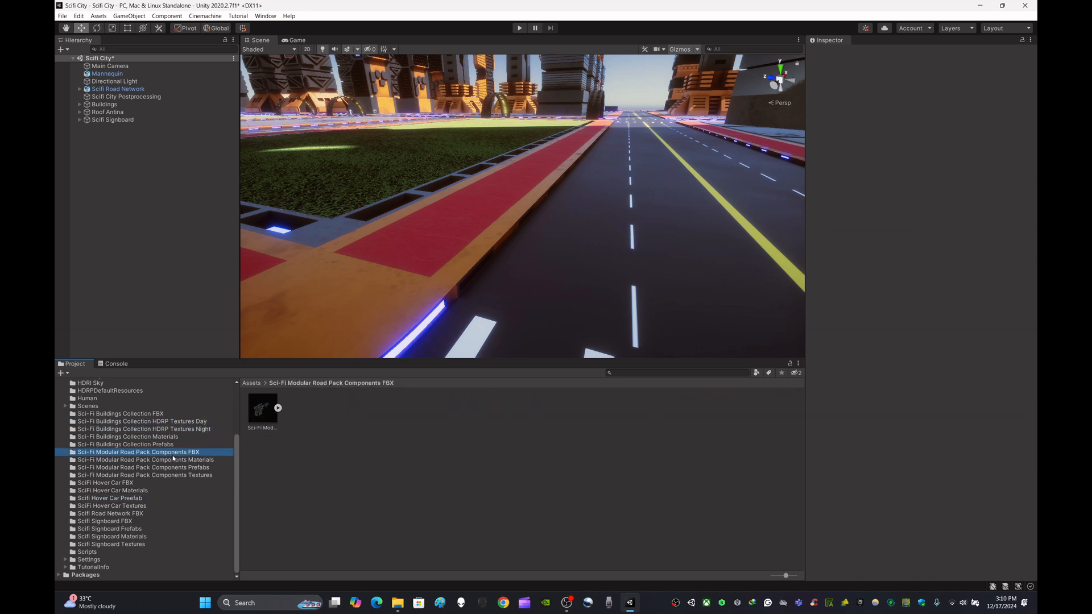
pyautogui.click(197, 467)
pyautogui.doubleClick(337, 458)
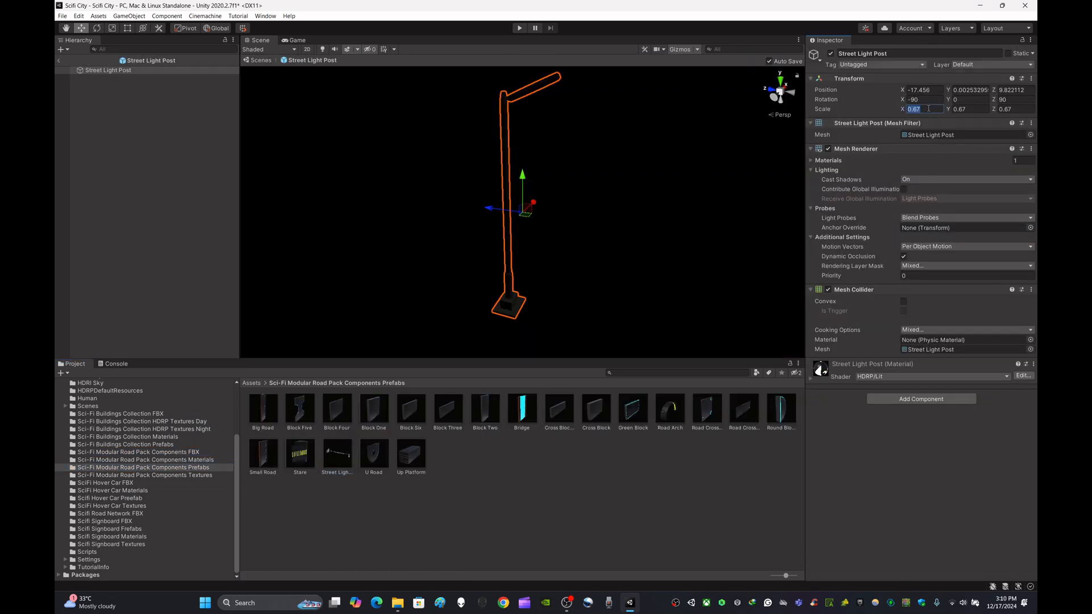
pyautogui.write('1')
pyautogui.press('Tab')
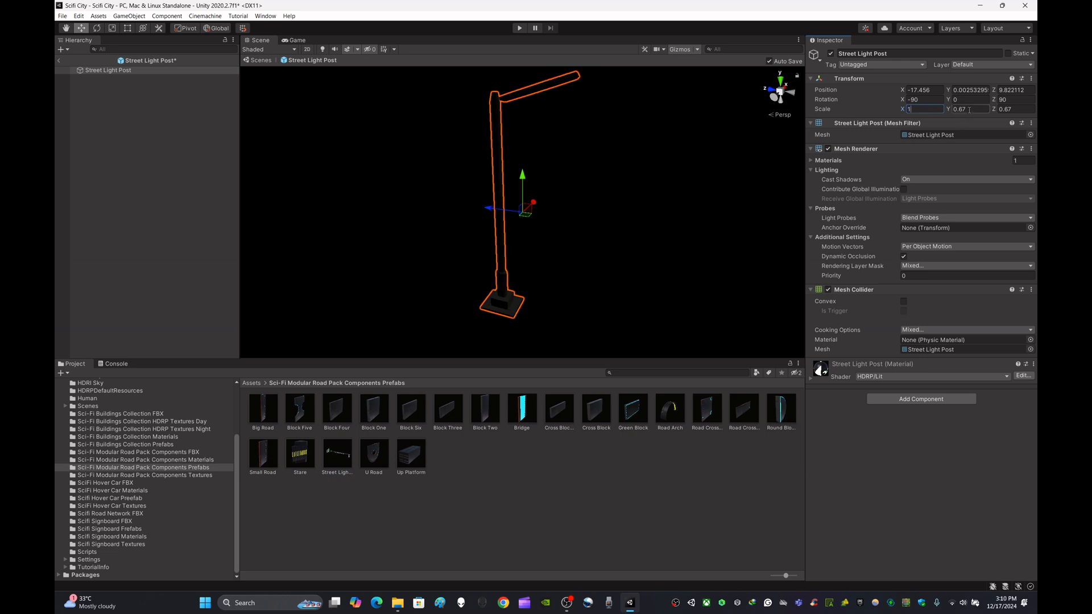
pyautogui.write('1')
pyautogui.press('Tab')
pyautogui.write('1')
pyautogui.click(565, 511)
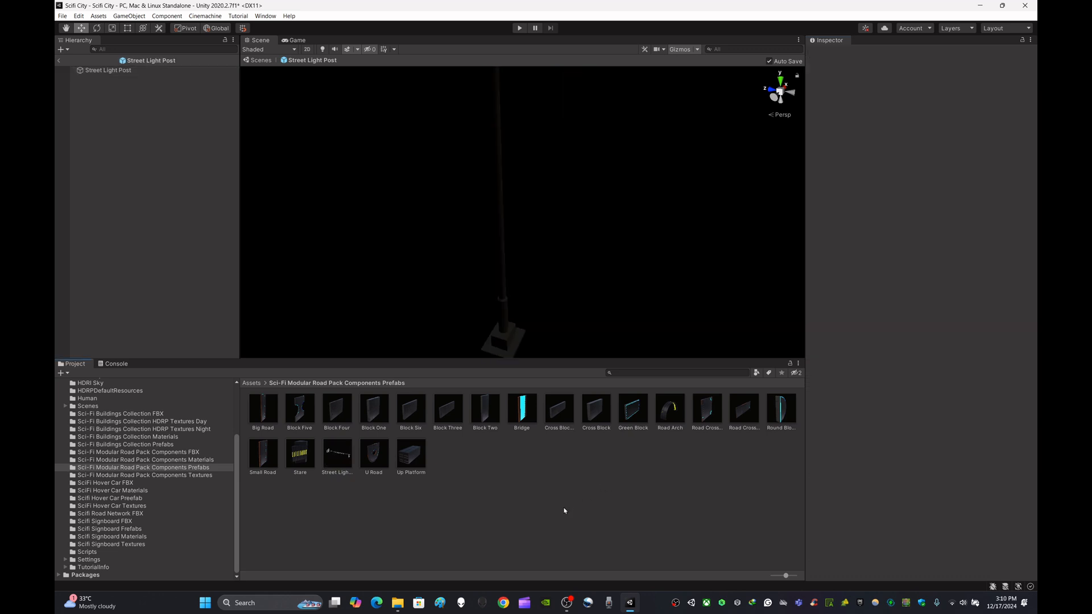
pyautogui.click(262, 61)
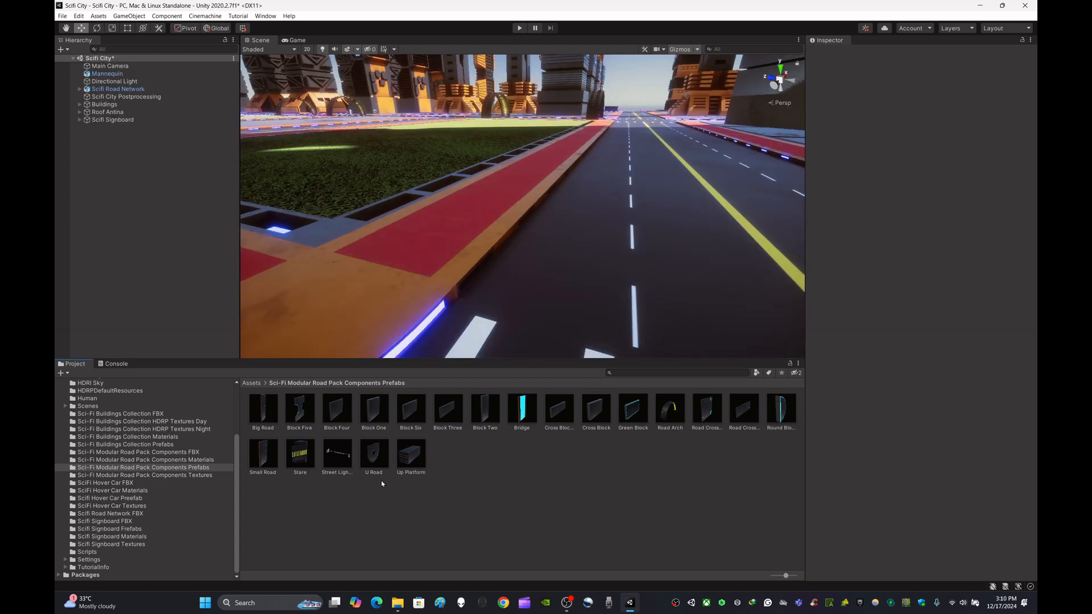
# Place a Street Light Post on the pavement corner and vertex-snap its base to the kerb edge beside the crossing.
pyautogui.moveTo(337, 454); pyautogui.dragTo(441, 242)
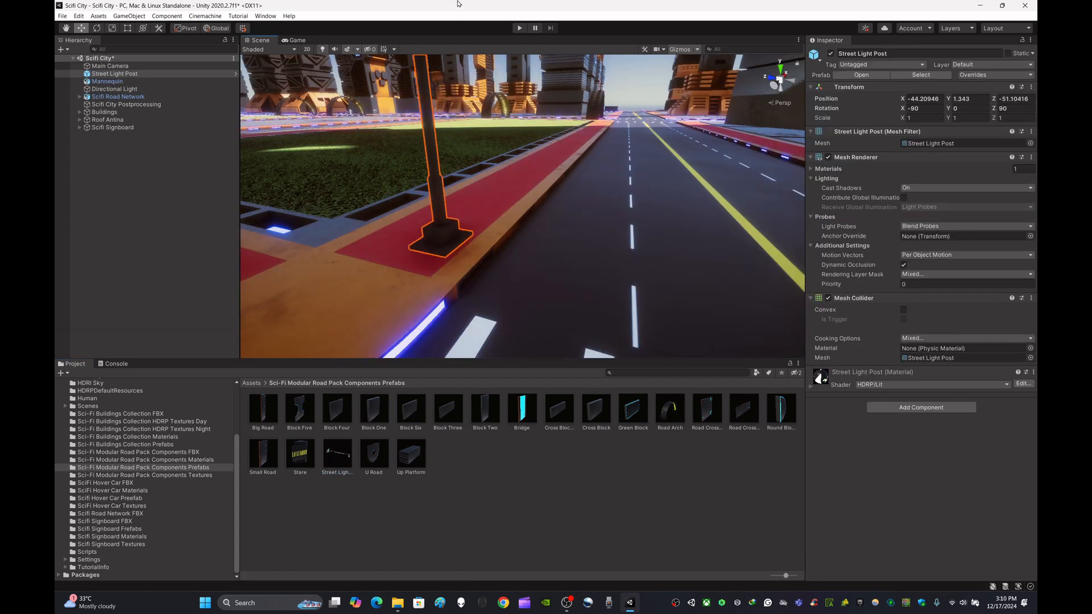
pyautogui.moveTo(480, 228); pyautogui.dragTo(460, 257, button='right')
pyautogui.scroll(3, 460, 257)
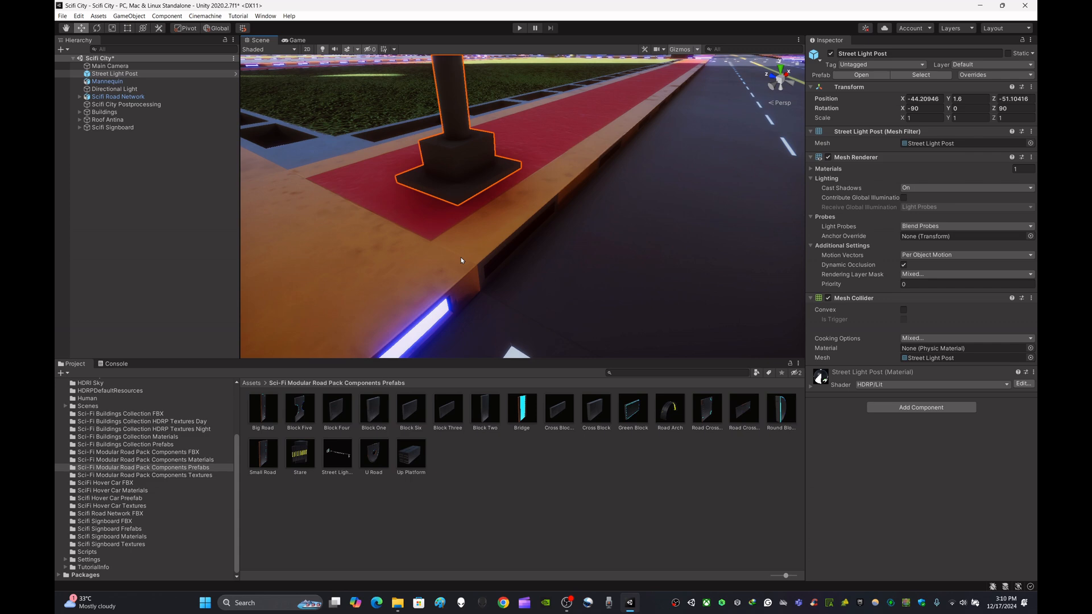
pyautogui.press('v')
pyautogui.moveTo(458, 205); pyautogui.dragTo(476, 265)
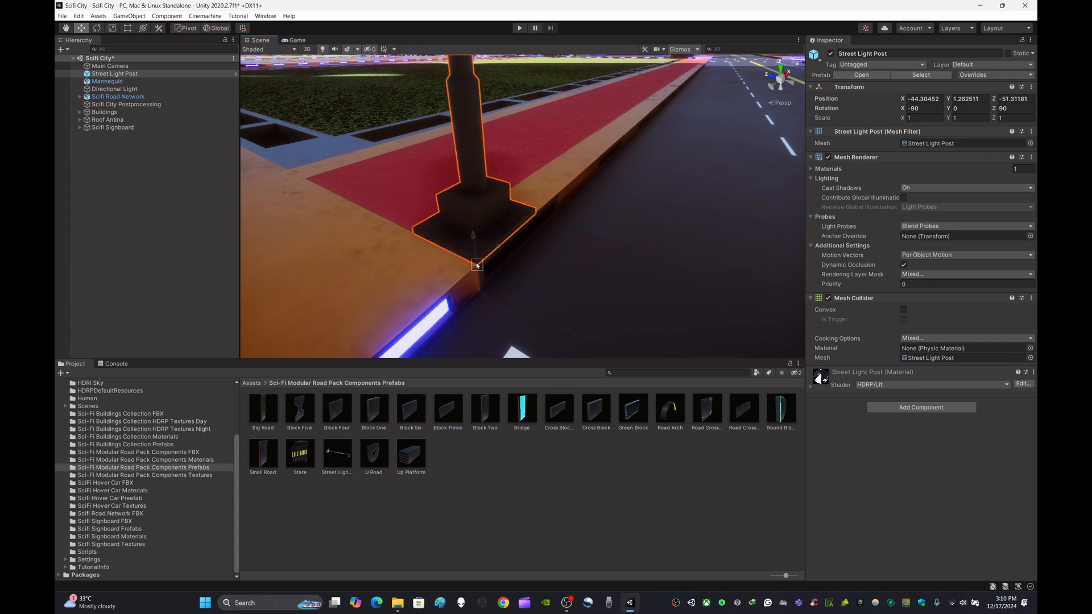
pyautogui.moveTo(476, 265); pyautogui.dragTo(543, 236, button='right')
pyautogui.scroll(-8, 544, 236)
pyautogui.click(527, 489)
# Duplicate the corner Street Light Post twice along the kerb beside the lawn, with the first copy at X about -32.97.
pyautogui.moveTo(563, 275); pyautogui.dragTo(455, 284, button='right')
pyautogui.click(443, 259)
pyautogui.hotkey('ctrl', 'd')
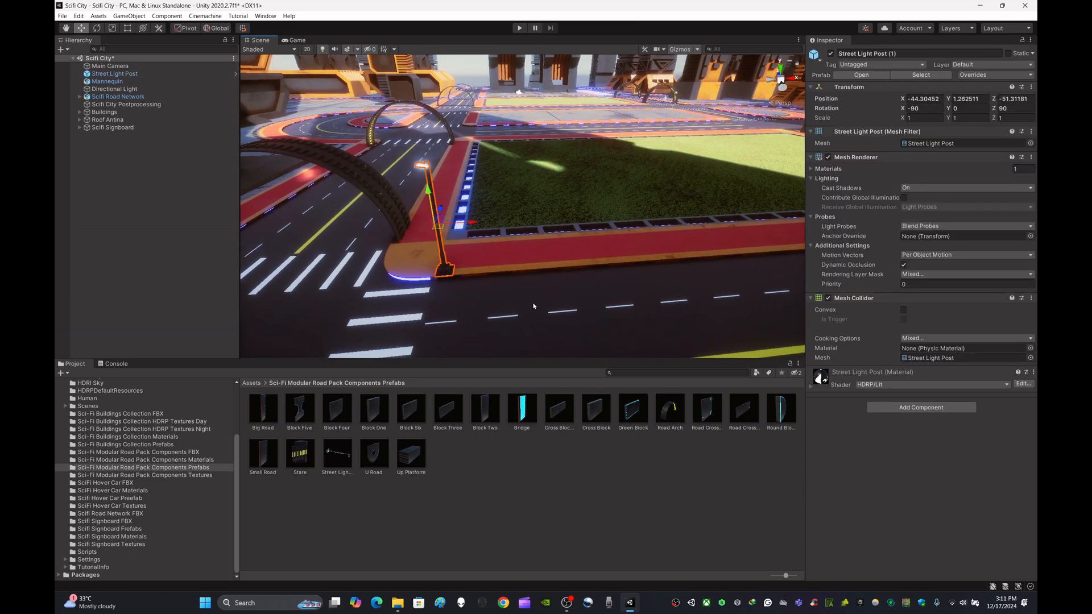
pyautogui.moveTo(472, 222); pyautogui.dragTo(729, 213)
pyautogui.press('f')
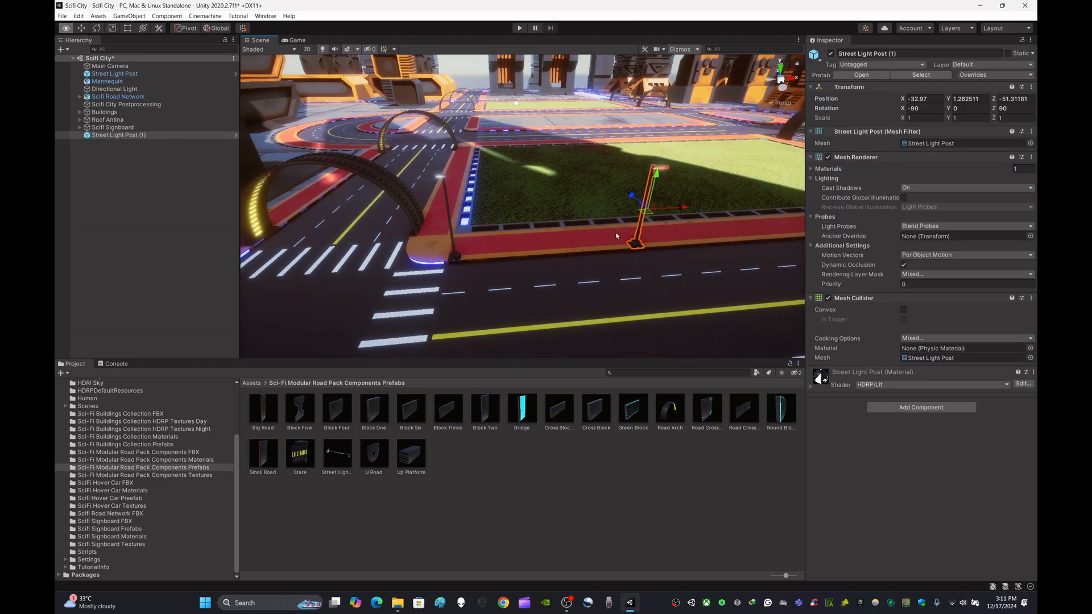
pyautogui.hotkey('ctrl', 'd')
pyautogui.moveTo(604, 205); pyautogui.dragTo(842, 201)
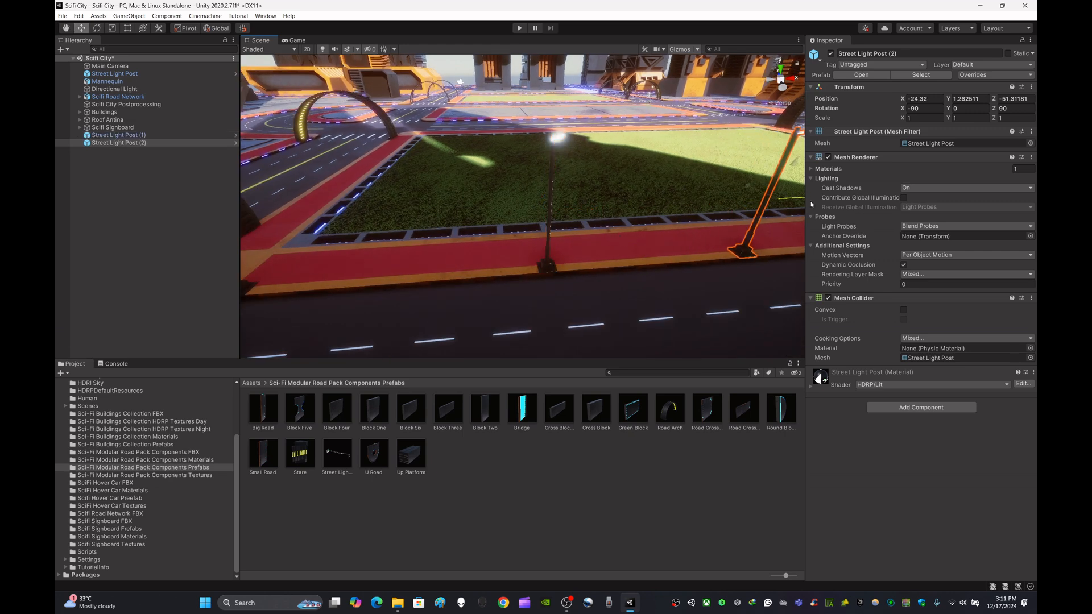
# Continue the lawn-side row of Street Light Posts with three more duplicates up to the crossing at the block's other end.
pyautogui.moveTo(631, 219); pyautogui.dragTo(520, 252, button='right')
pyautogui.hotkey('ctrl', 'd')
pyautogui.hotkey('ctrl', 'd')
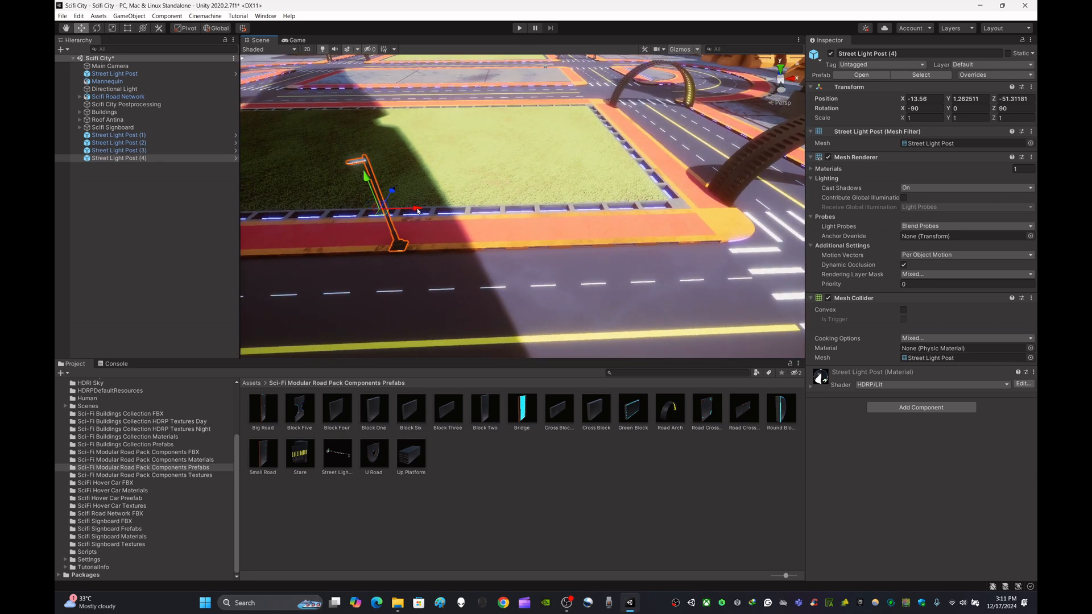
pyautogui.moveTo(418, 208); pyautogui.dragTo(773, 225)
pyautogui.hotkey('ctrl', 'd')
pyautogui.click(651, 502)
# Duplicate the end post across the road to the opposite pavement at Z about -61.47 and set its Y rotation to 180.
pyautogui.moveTo(691, 268); pyautogui.dragTo(577, 251, button='right')
pyautogui.click(575, 239)
pyautogui.hotkey('ctrl', 'd')
pyautogui.moveTo(607, 205); pyautogui.dragTo(374, 194)
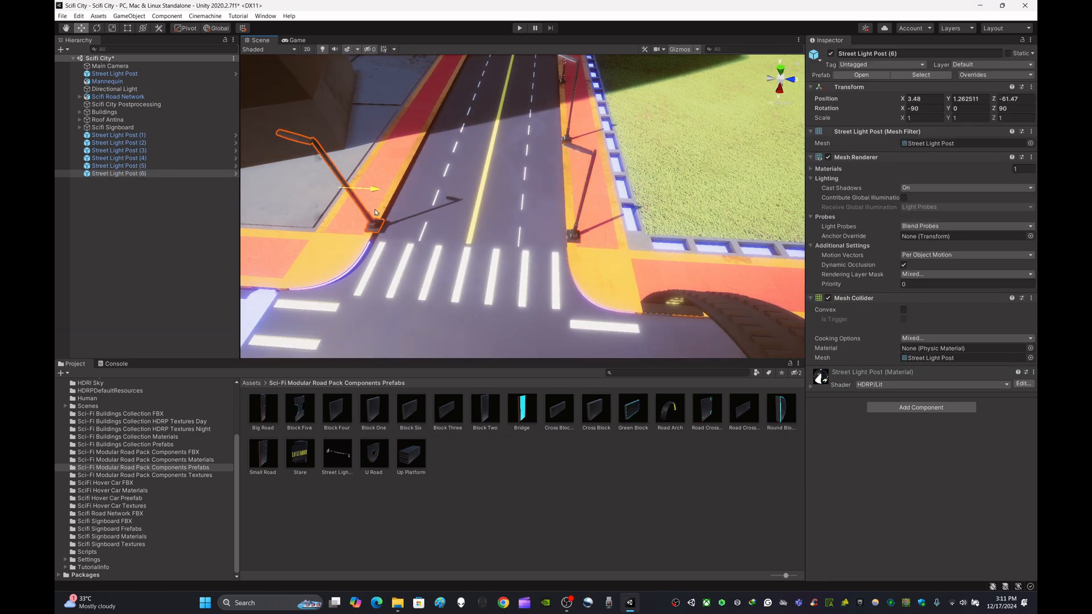
pyautogui.click(927, 109)
pyautogui.moveTo(948, 108); pyautogui.dragTo(990, 107)
pyautogui.write('180')
# Vertex-snap the rotated post's base to the edge of the opposite kerb beside the crossing.
pyautogui.moveTo(479, 229); pyautogui.dragTo(387, 187, button='right')
pyautogui.press('w')
pyautogui.moveTo(655, 152); pyautogui.dragTo(676, 206)
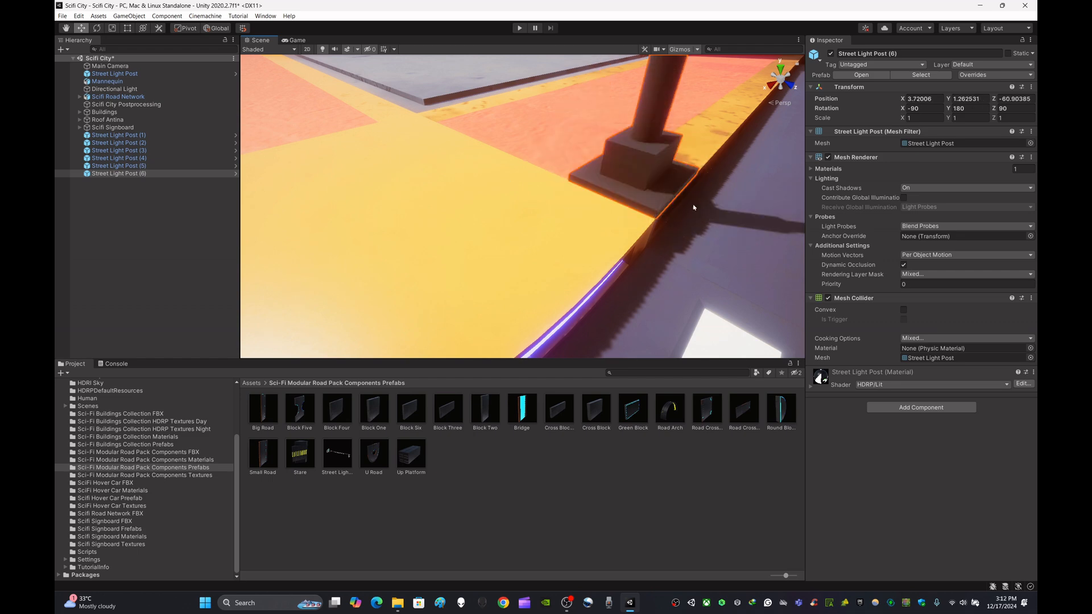
pyautogui.press('s')
# Duplicate the opposite-side Street Light Post along its kerb to X about -6.27.
pyautogui.moveTo(691, 206); pyautogui.dragTo(609, 228, button='right')
pyautogui.hotkey('ctrl', 'd')
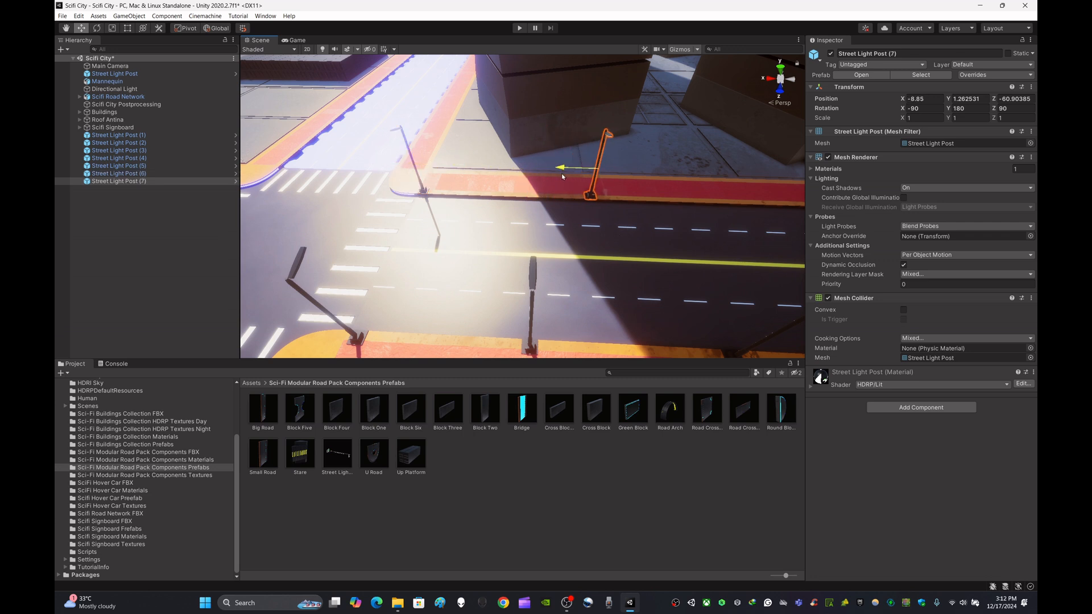
pyautogui.press('d')
pyautogui.moveTo(657, 183); pyautogui.dragTo(664, 189, button='right')
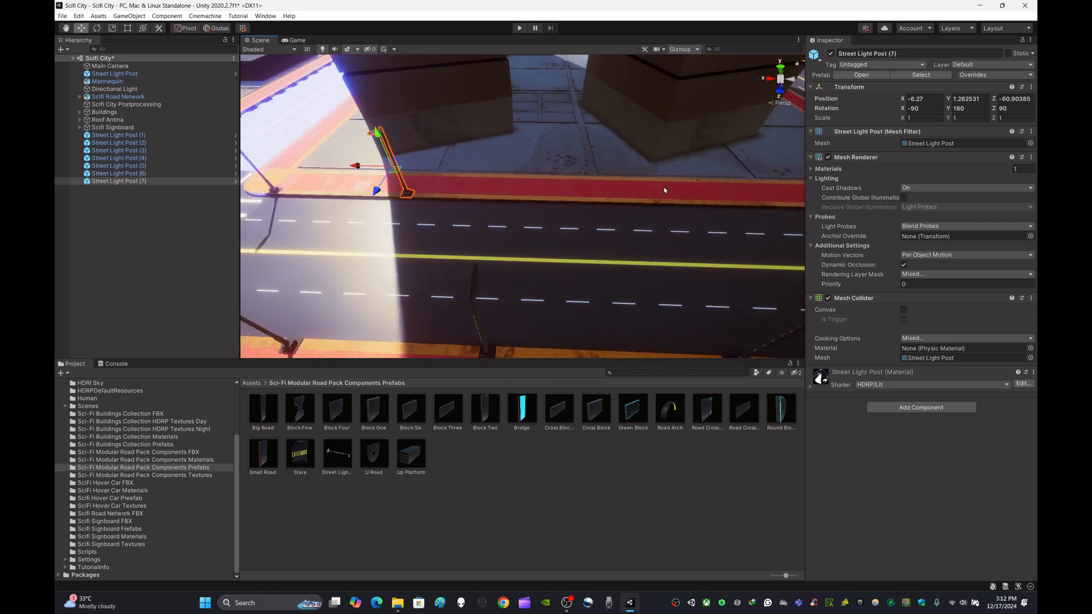
# Add another Street Light Post duplicate on the opposite kerb at X about -13.95.
pyautogui.hotkey('ctrl', 'd')
pyautogui.moveTo(360, 168); pyautogui.dragTo(501, 168)
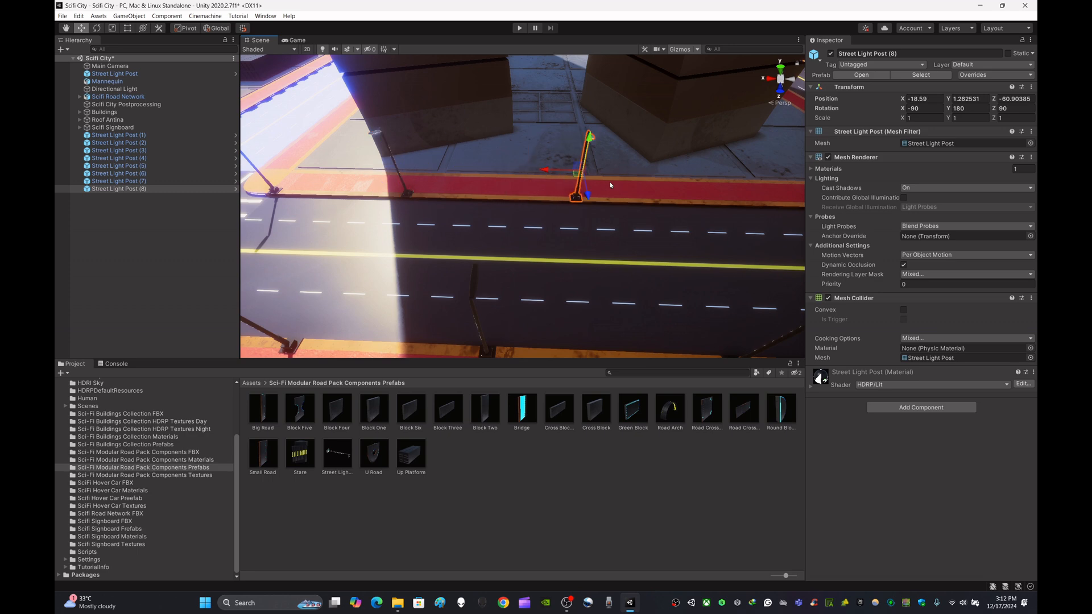
pyautogui.moveTo(611, 185); pyautogui.dragTo(663, 195, button='right')
pyautogui.press('s')
pyautogui.press('a')
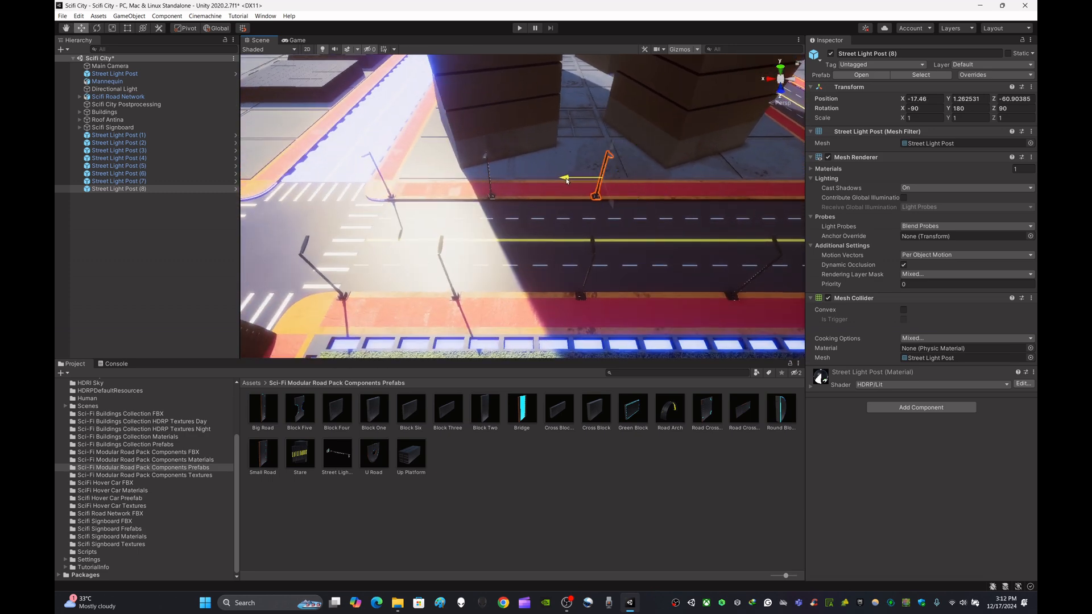
pyautogui.moveTo(566, 181); pyautogui.dragTo(547, 182)
pyautogui.keyDown('alt'); pyautogui.moveTo(660, 192); pyautogui.dragTo(610, 303); pyautogui.keyUp('alt')
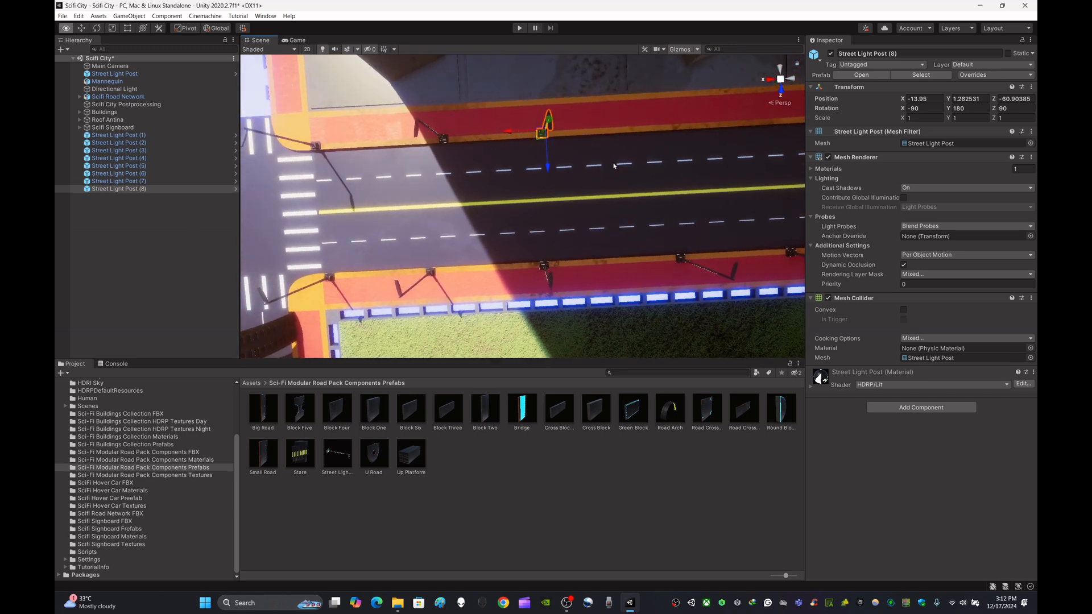
# Duplicate the Street Light Post three more times along the opposite kerb, facing the lawn-side posts up to the far crossing.
pyautogui.keyDown('alt'); pyautogui.moveTo(614, 165); pyautogui.dragTo(461, 145); pyautogui.keyUp('alt')
pyautogui.hotkey('ctrl', 'd')
pyautogui.moveTo(595, 139); pyautogui.dragTo(594, 139)
pyautogui.moveTo(584, 181); pyautogui.dragTo(584, 186, button='right')
pyautogui.press('d')
pyautogui.hotkey('ctrl', 'd')
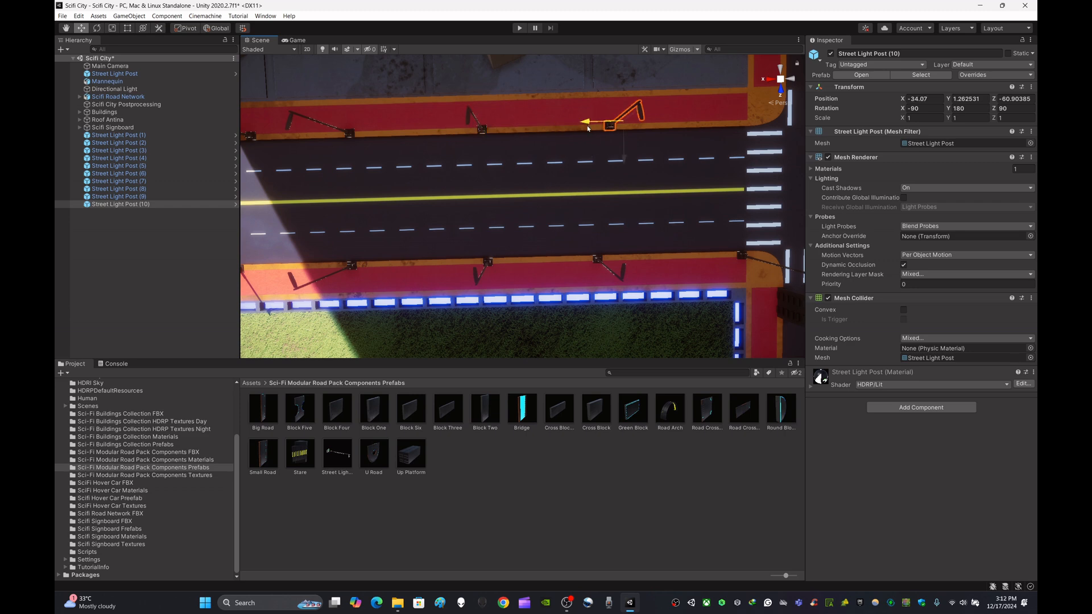
pyautogui.moveTo(588, 128); pyautogui.dragTo(587, 128)
pyautogui.press('d')
pyautogui.moveTo(567, 177); pyautogui.dragTo(569, 179, button='right')
pyautogui.hotkey('ctrl', 'd')
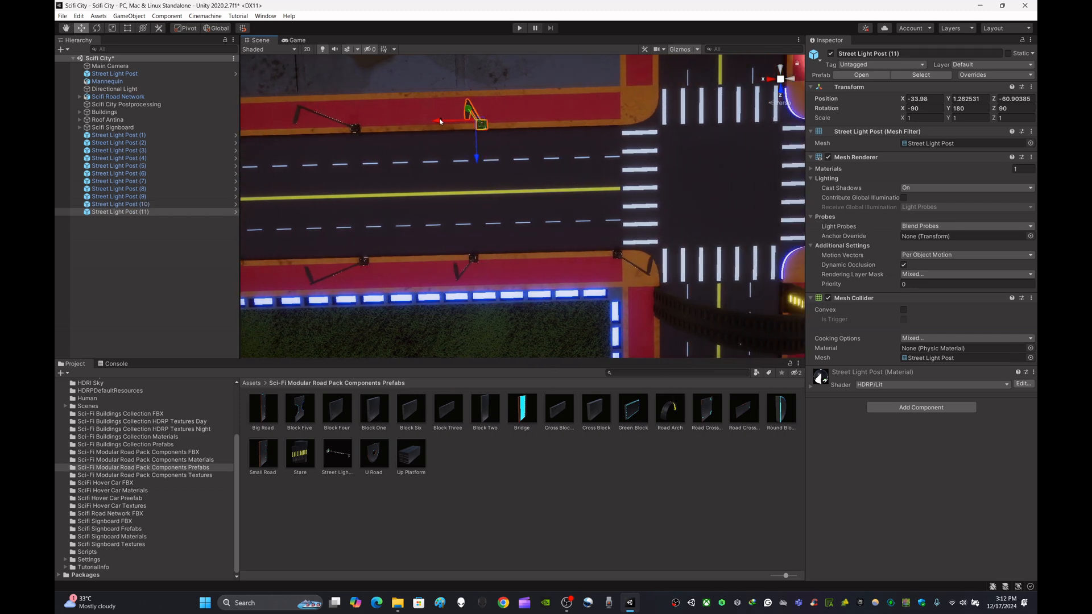
pyautogui.moveTo(595, 120); pyautogui.dragTo(594, 120)
# Delete the facing pair of Street Light Posts that stand second from the sunlit crossing.
pyautogui.moveTo(608, 187); pyautogui.dragTo(614, 118, button='right')
pyautogui.press('a')
pyautogui.click(436, 174)
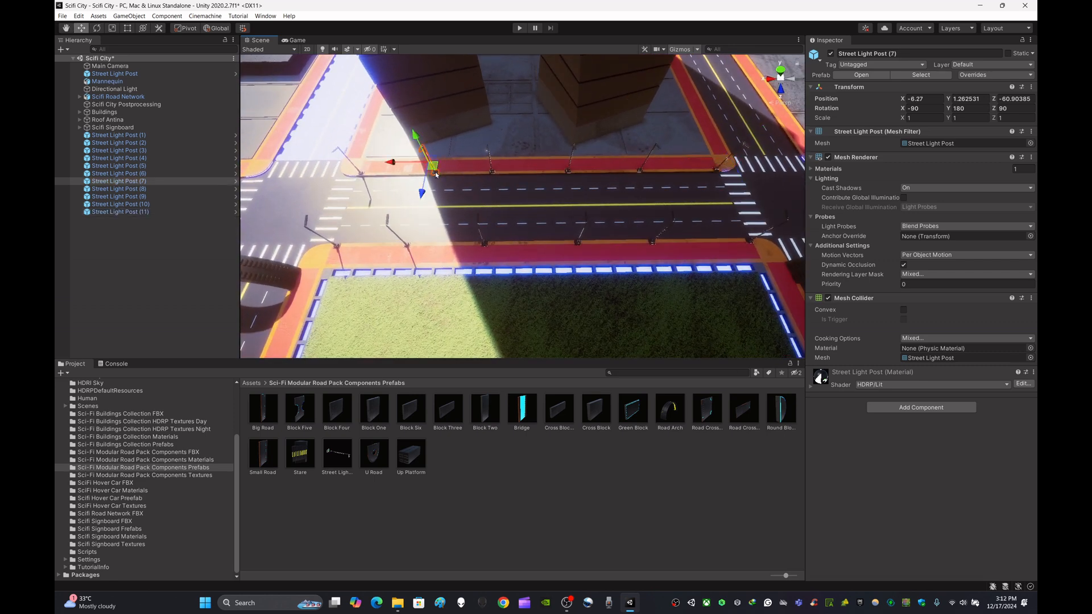
pyautogui.press('Delete')
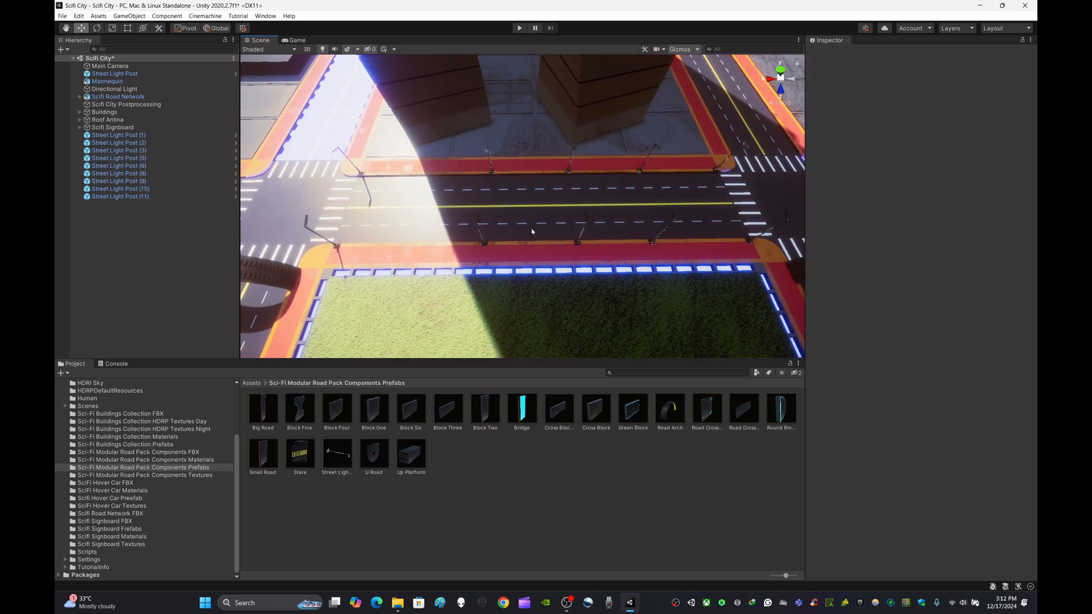
# Shift the facing pairs of middle Street Light Posts along the road to even out their spacing.
pyautogui.click(484, 244)
pyautogui.keyDown('shift'); pyautogui.click(492, 171); pyautogui.keyUp('shift')
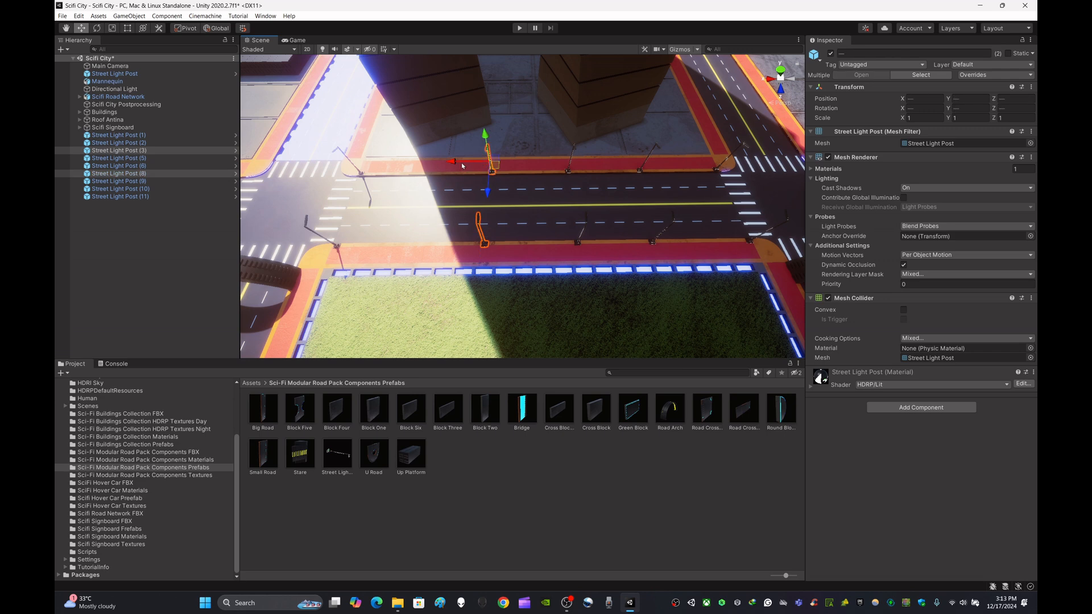
pyautogui.click(567, 172)
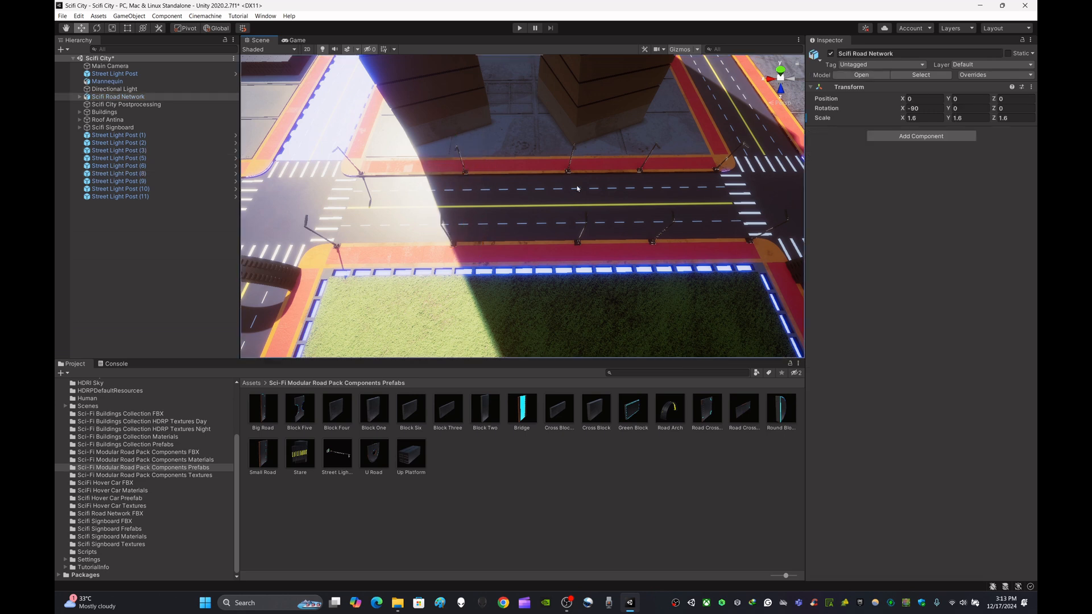
pyautogui.keyDown('shift'); pyautogui.click(577, 243); pyautogui.keyUp('shift')
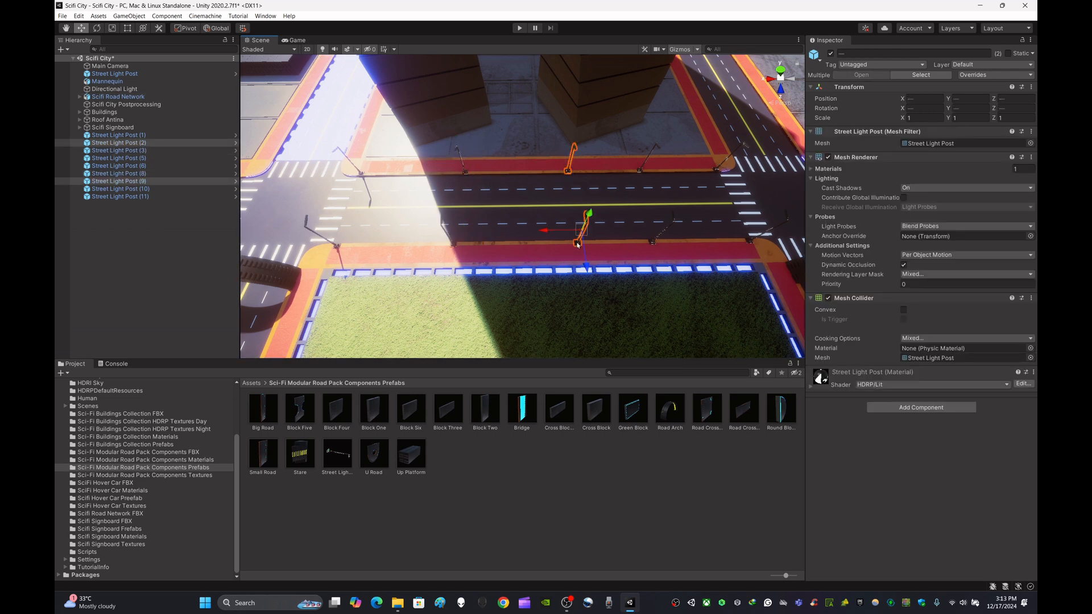
pyautogui.click(654, 243)
pyautogui.click(652, 243)
pyautogui.click(634, 476)
# Check the lamp-lined road from street level and preview the Bridge prefab.
pyautogui.moveTo(614, 216); pyautogui.dragTo(324, 77, button='right')
pyautogui.press('w')
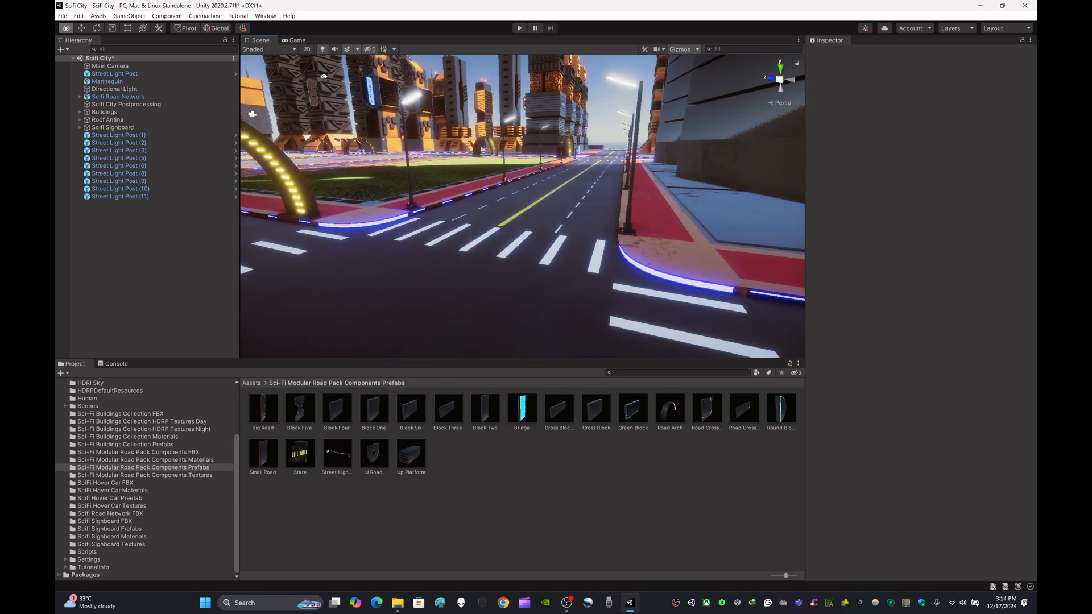
pyautogui.click(533, 413)
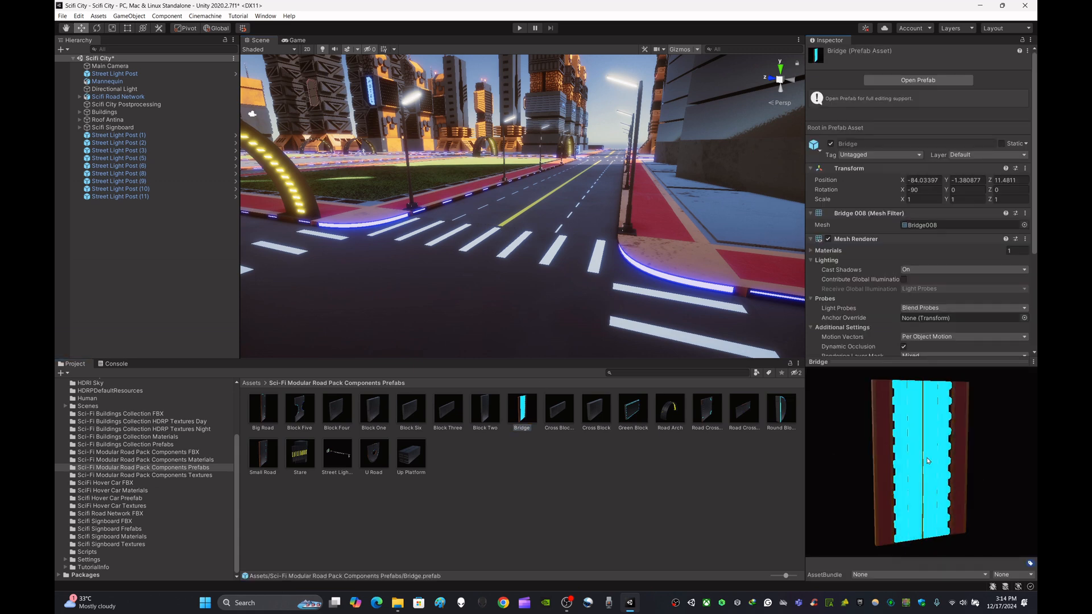
pyautogui.click(614, 492)
# Delete the Street Light Posts on both pavements from the far crossing to the middle of the road.
pyautogui.moveTo(514, 188); pyautogui.dragTo(529, 324, button='right')
pyautogui.click(449, 310)
pyautogui.press('Delete')
pyautogui.click(628, 285)
pyautogui.press('Delete')
pyautogui.moveTo(532, 254); pyautogui.dragTo(608, 208, button='right')
pyautogui.click(588, 264)
pyautogui.press('Delete')
pyautogui.click(606, 216)
pyautogui.press('Delete')
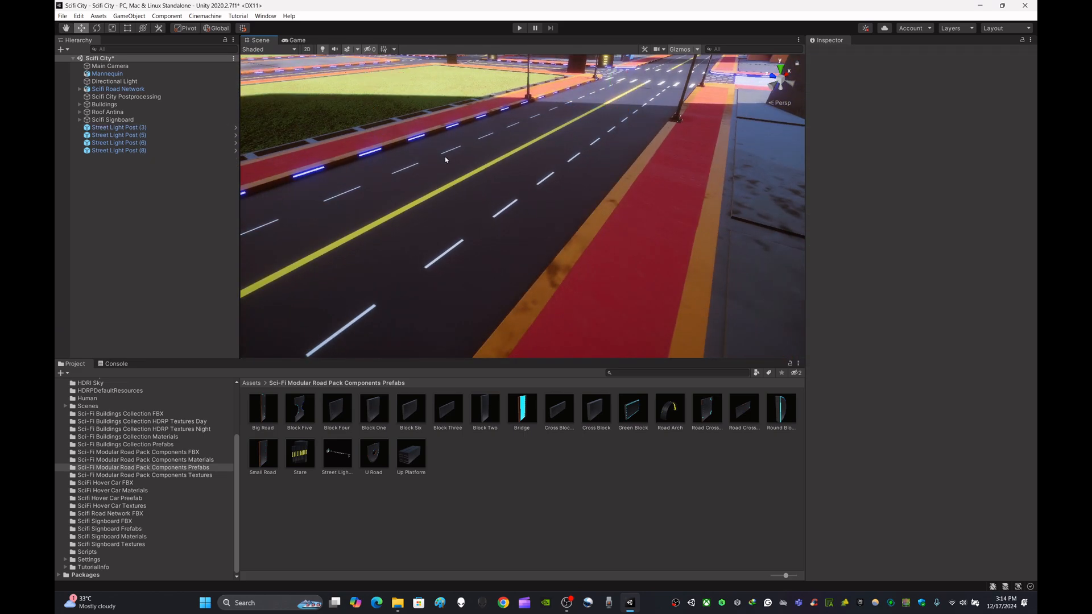
# Delete the remaining Street Light Posts near the sunlit crossing.
pyautogui.moveTo(445, 160); pyautogui.dragTo(654, 244, button='right')
pyautogui.click(519, 287)
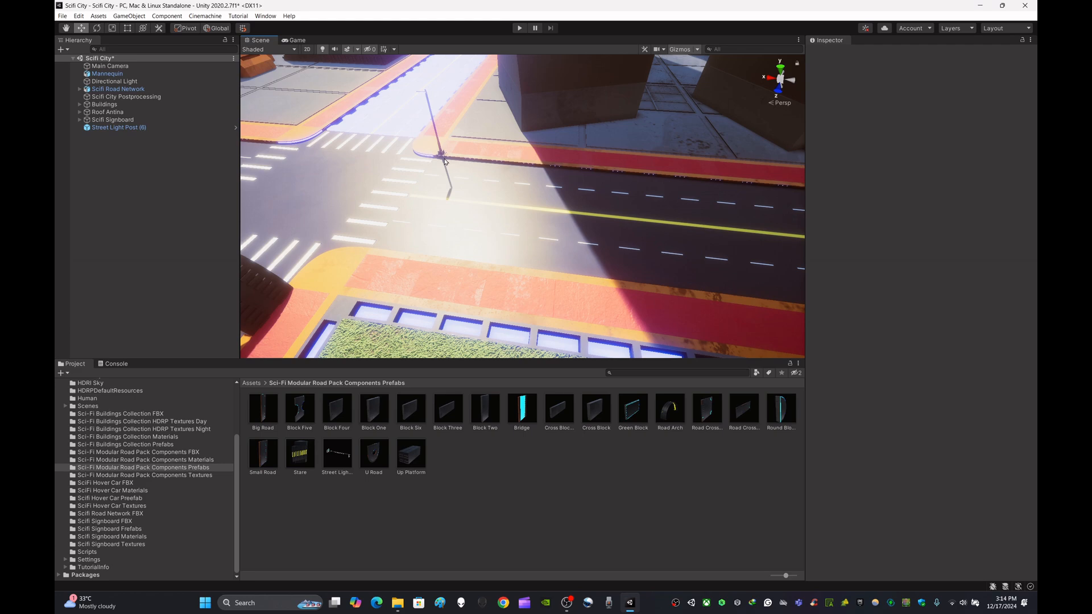
pyautogui.click(445, 162)
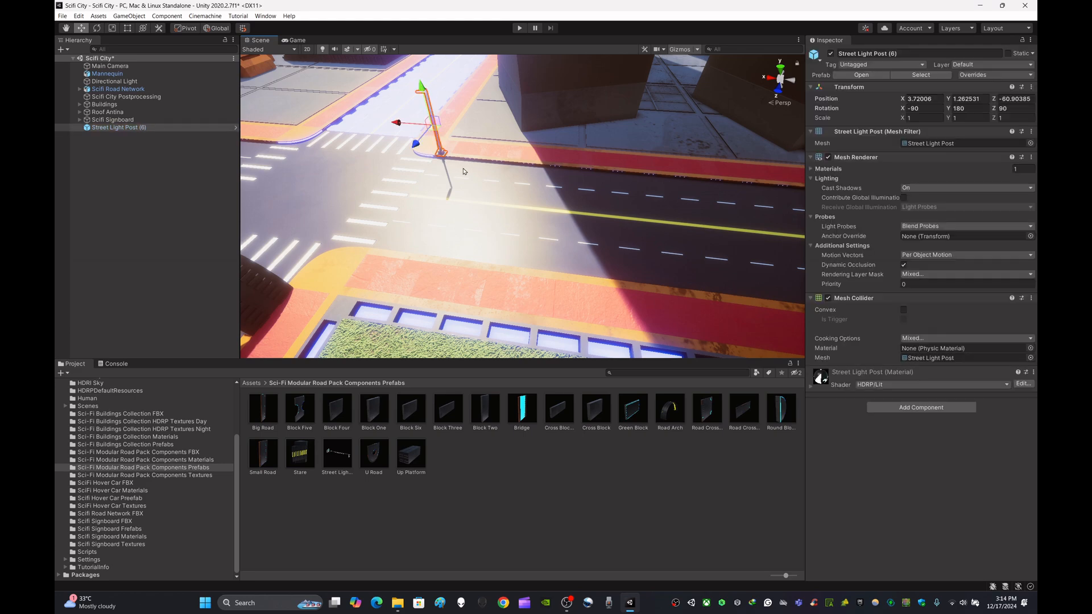
pyautogui.press('Delete')
# Return to the Assets root folder, look through the project folders, and open SciFi Hover Car Textures.
pyautogui.moveTo(445, 164); pyautogui.dragTo(694, 176, button='right')
pyautogui.click(422, 465)
pyautogui.press('BackSpace')
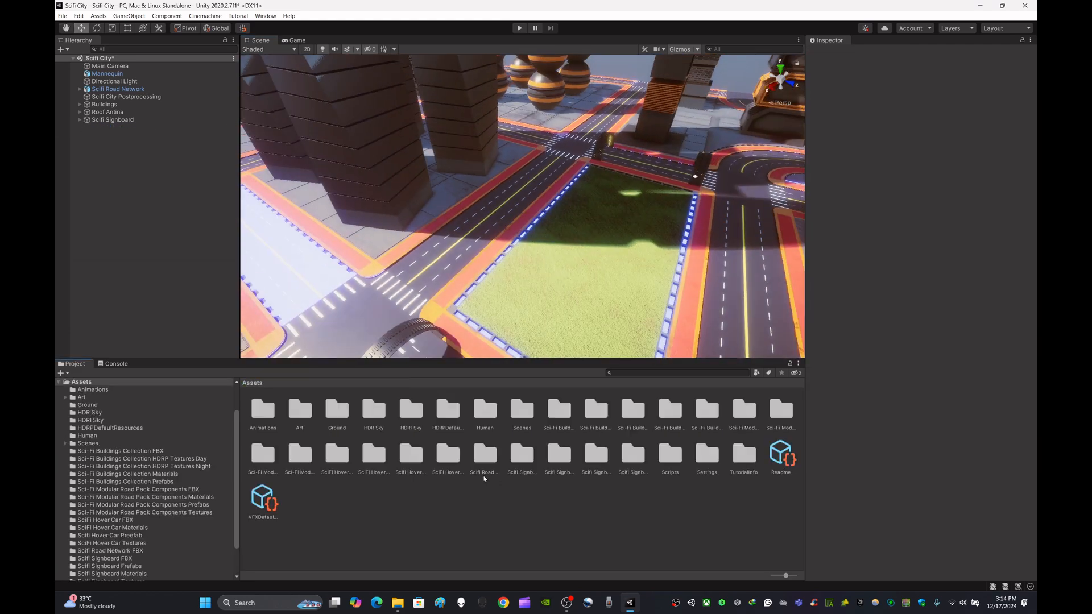
pyautogui.moveTo(654, 251); pyautogui.dragTo(547, 241, button='right')
pyautogui.scroll(-2, 142, 543)
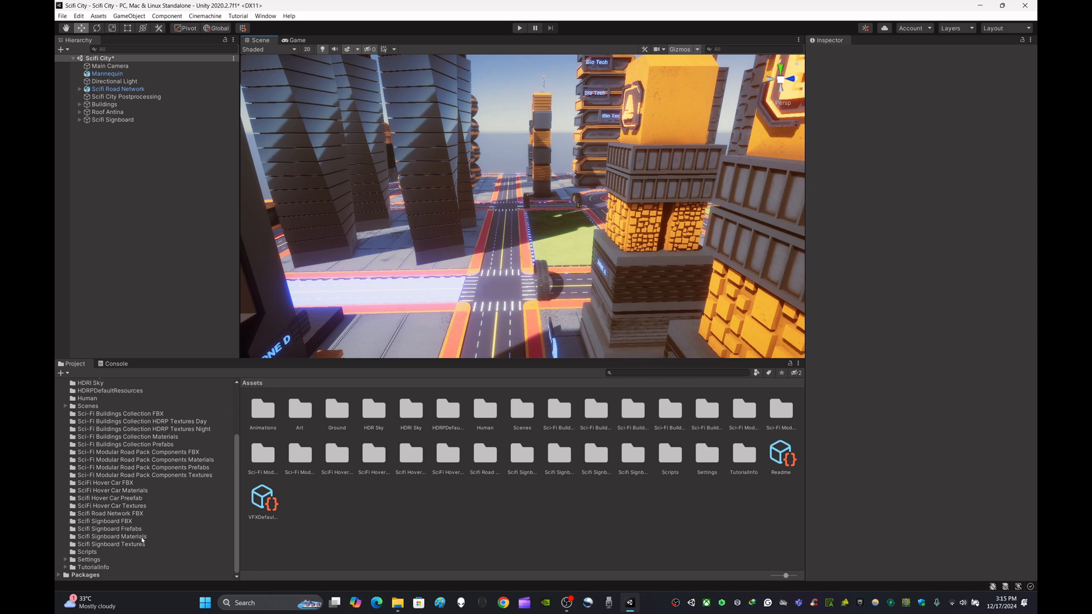
pyautogui.scroll(3, 186, 429)
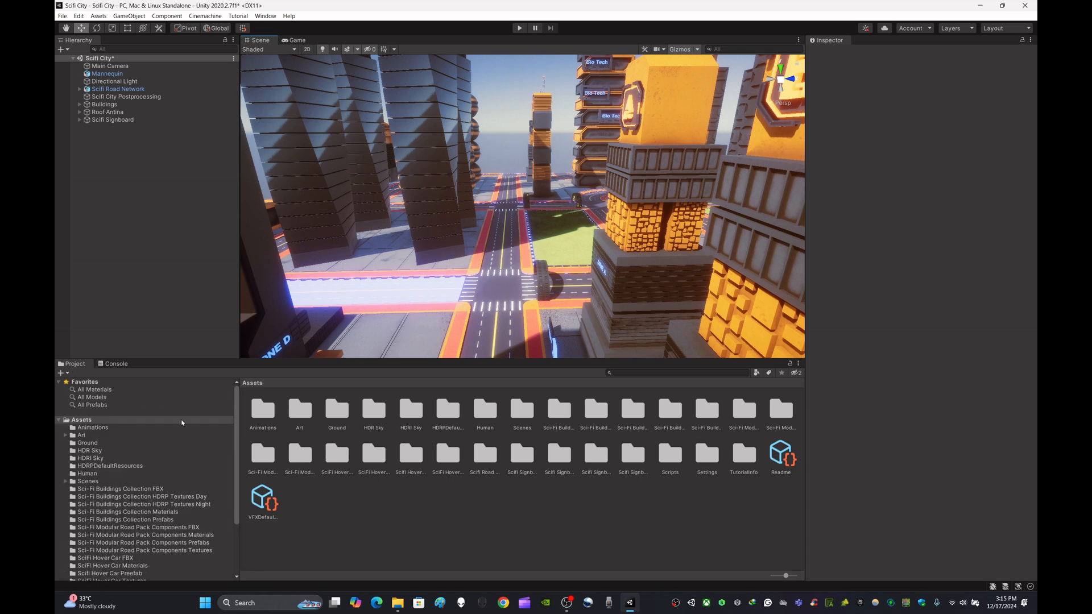
pyautogui.scroll(-3, 172, 435)
pyautogui.click(200, 508)
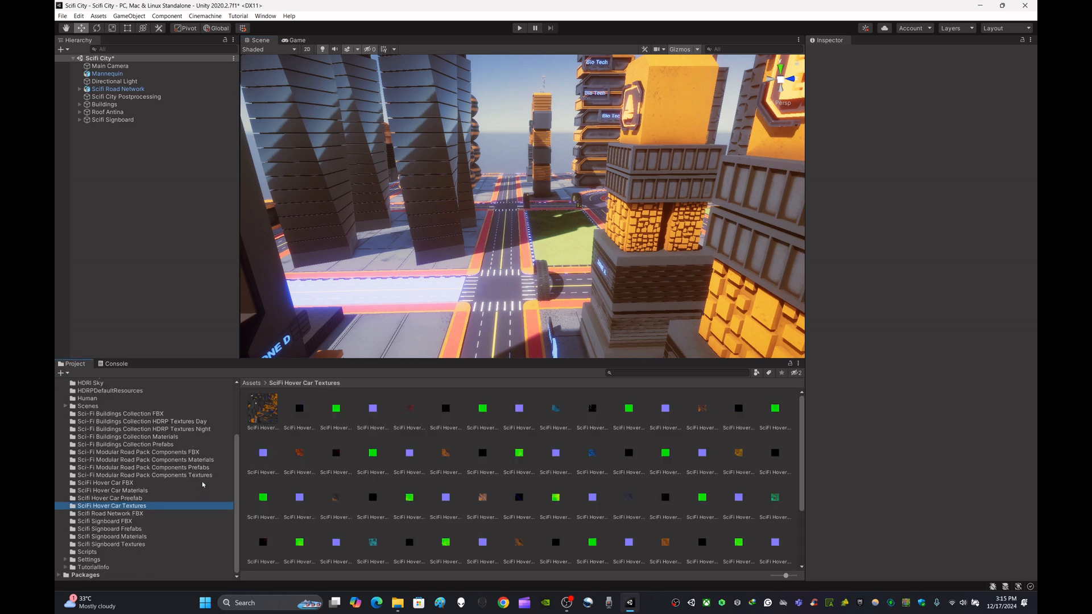
# Place the SciFi Hover Car 01 prefab from the Scifi Hover Car Preefab folder on the road beside the grass plot.
pyautogui.click(202, 467)
pyautogui.scroll(3, 142, 537)
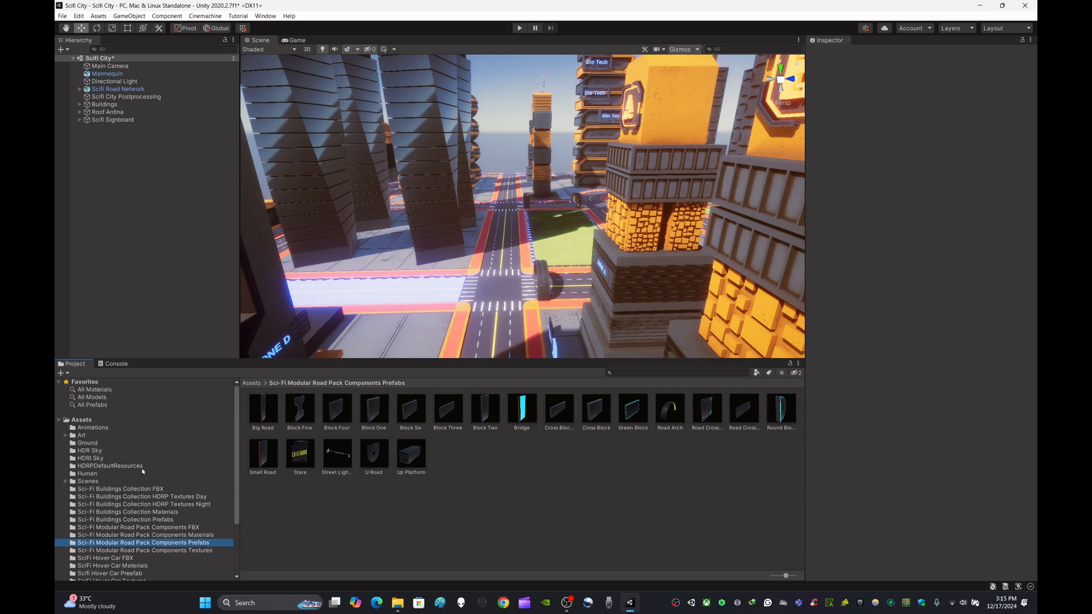
pyautogui.scroll(-1, 143, 471)
pyautogui.click(134, 545)
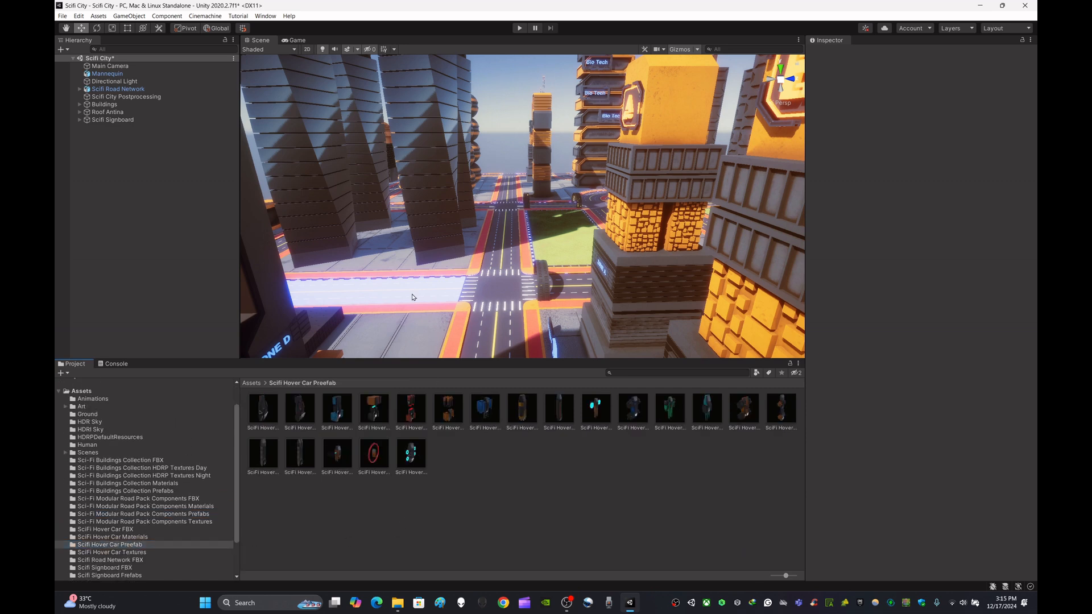
pyautogui.scroll(15, 412, 297)
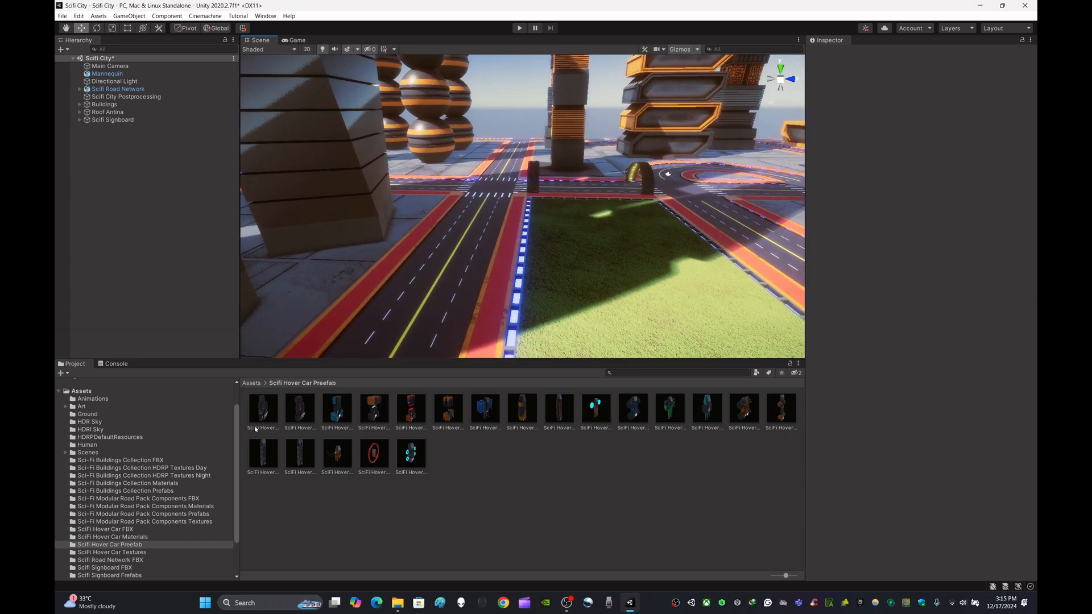
pyautogui.moveTo(427, 280); pyautogui.dragTo(424, 267)
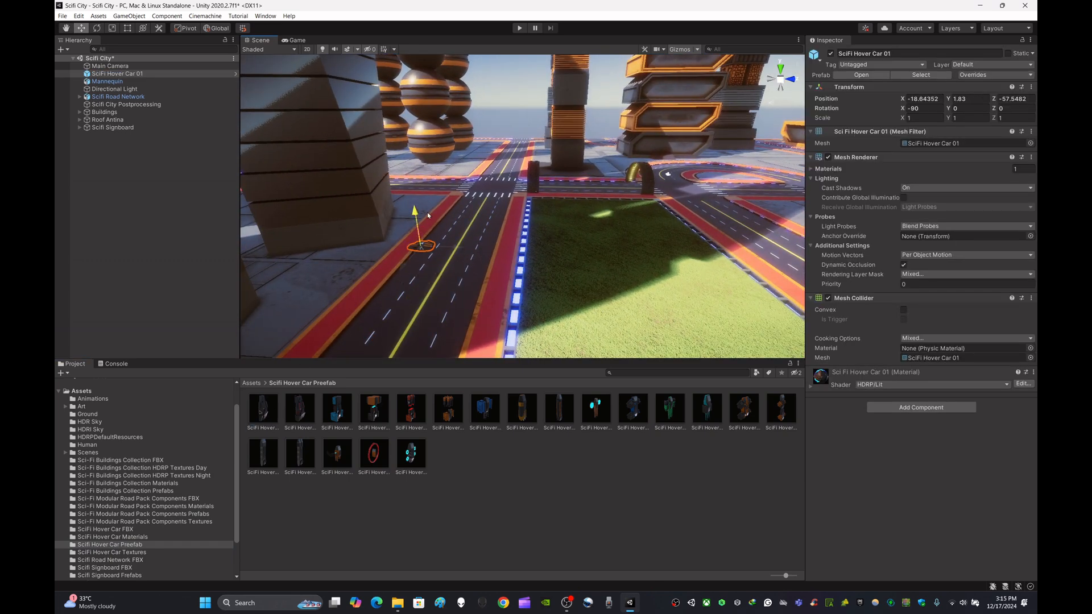
# Lower the hover car to a Y position of -0.1 so it sits close to the road surface.
pyautogui.press('w')
pyautogui.moveTo(462, 273); pyautogui.dragTo(455, 327, button='right')
pyautogui.moveTo(453, 312); pyautogui.dragTo(458, 272, button='right')
pyautogui.press('s')
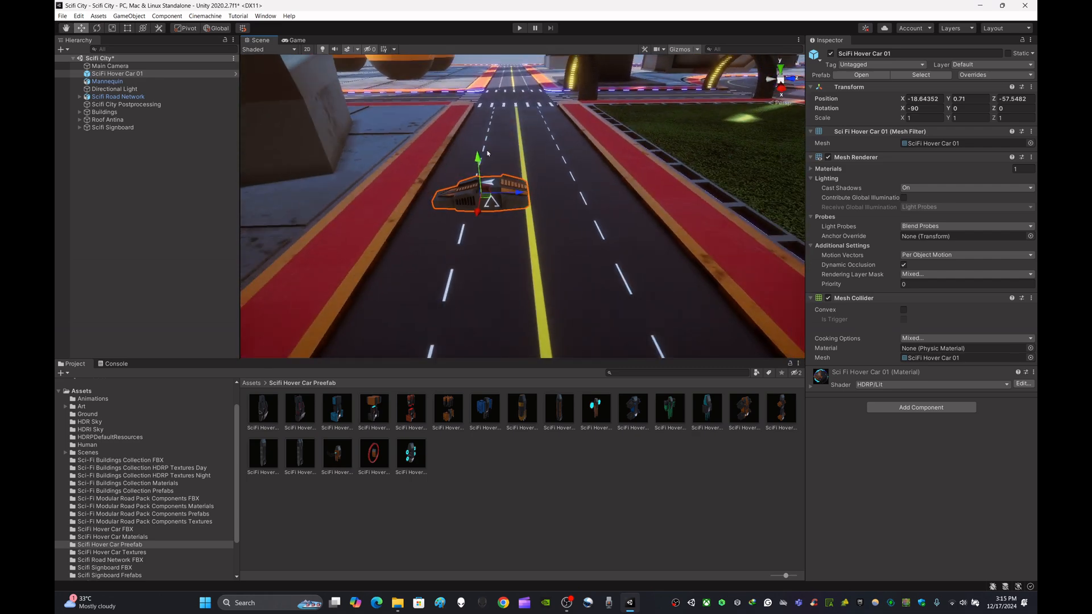
pyautogui.moveTo(479, 163); pyautogui.dragTo(478, 186)
pyautogui.press('w')
pyautogui.moveTo(457, 259); pyautogui.dragTo(446, 281, button='right')
pyautogui.press('s')
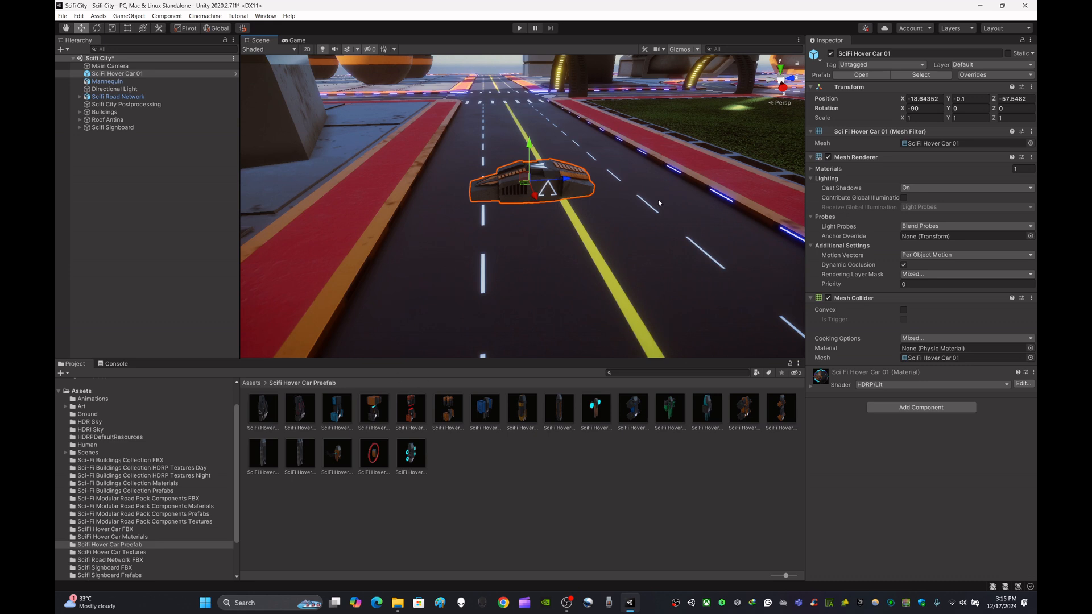
# Set the hover car's scale to 2 on the X, Y and Z axes.
pyautogui.click(927, 119)
pyautogui.write('2')
pyautogui.press('Tab')
pyautogui.write('2')
pyautogui.click(1011, 116)
pyautogui.write('2')
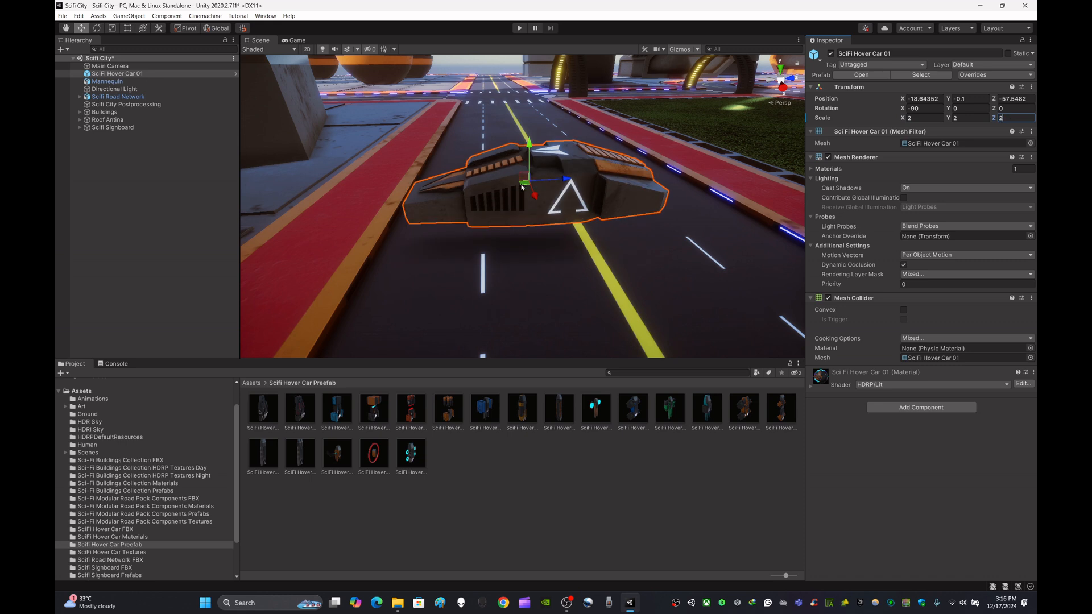
pyautogui.write('e')
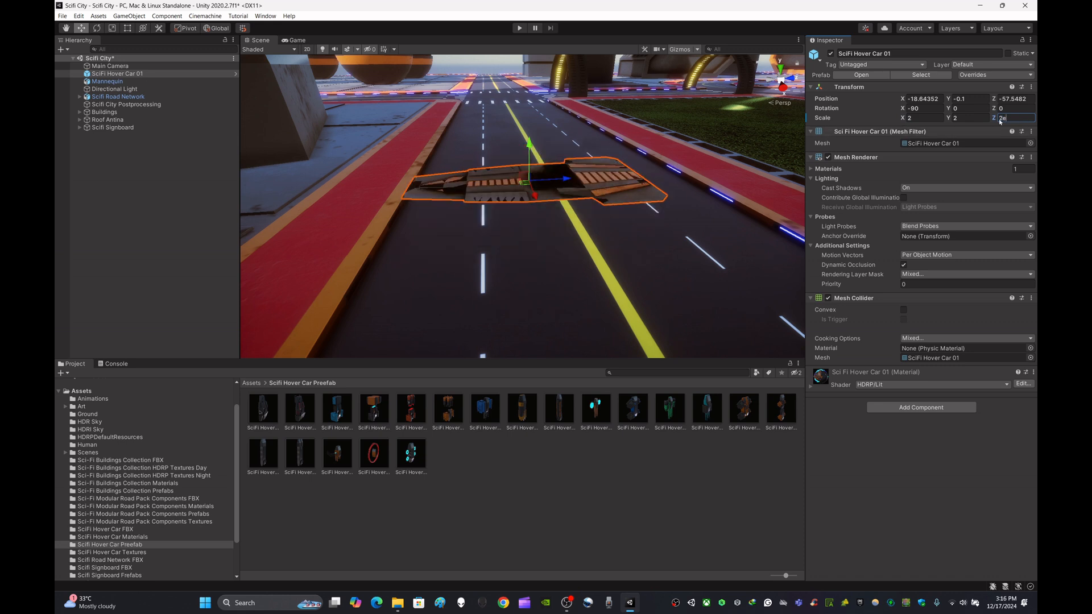
pyautogui.press('BackSpace')
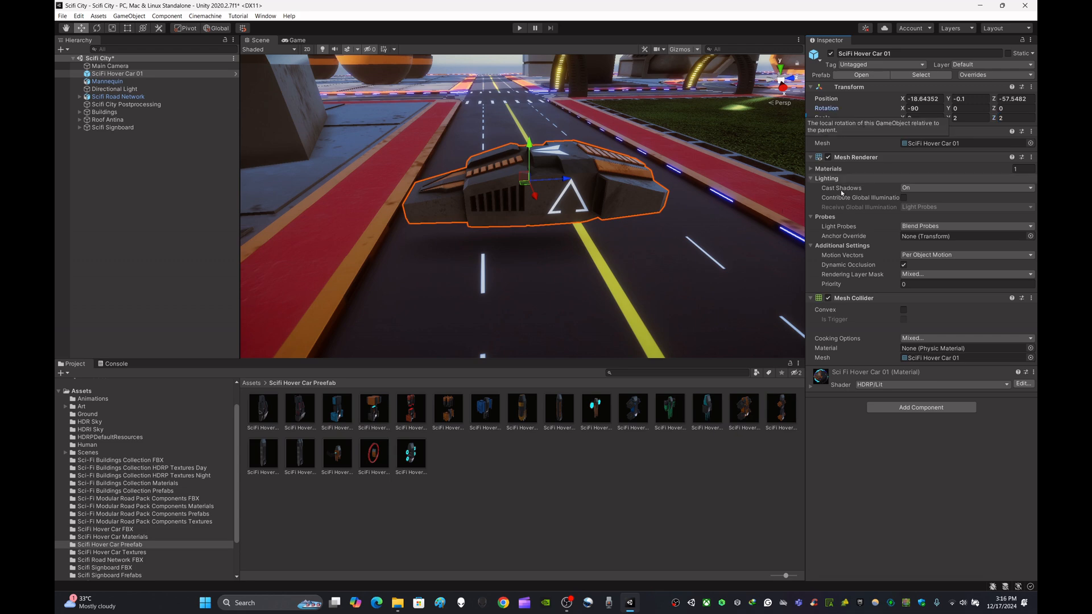
# Try turning the enlarged hover car about its vertical axis and delete it from the road.
pyautogui.click(604, 329)
pyautogui.click(564, 196)
pyautogui.press('e')
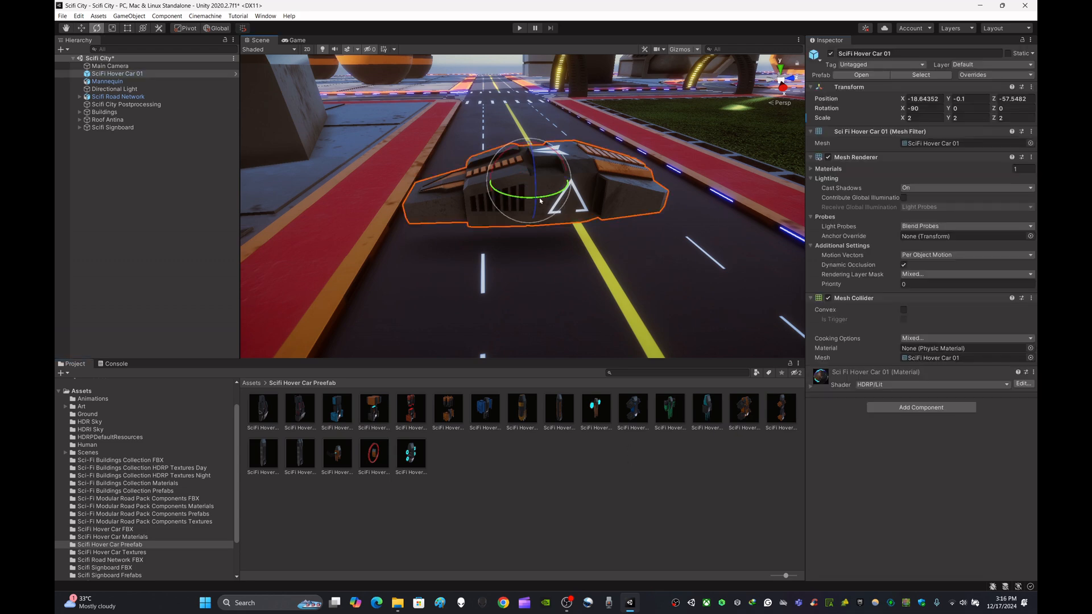
pyautogui.moveTo(564, 197); pyautogui.dragTo(491, 224)
pyautogui.click(481, 224)
pyautogui.click(474, 222)
pyautogui.press('Delete')
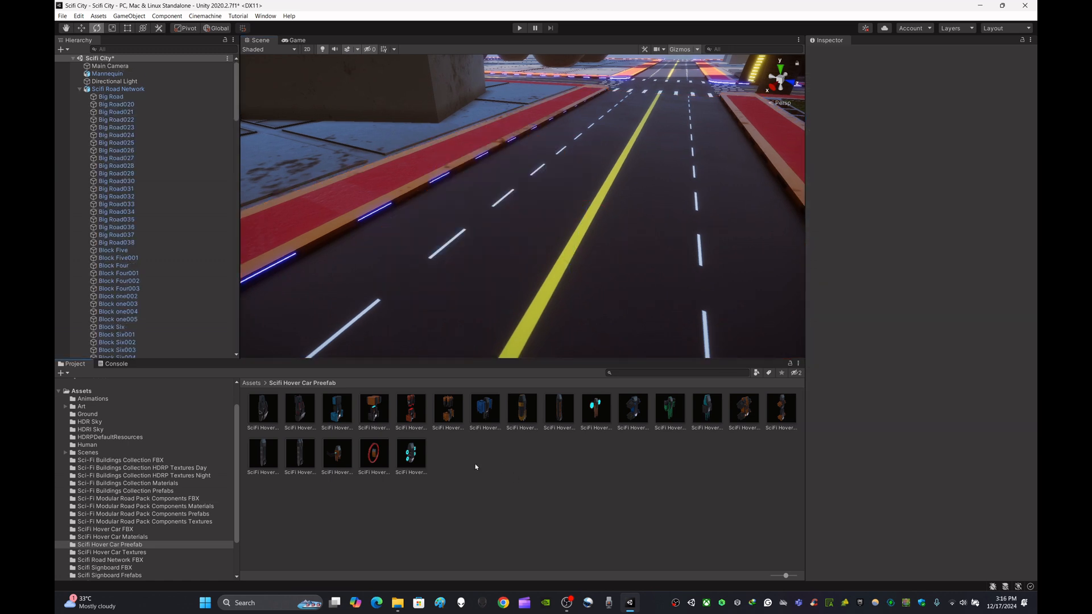
# Try lowering the Exposure weight of the SciFi Hover Car 01 material in the SciFi Hover Car Materials folder.
pyautogui.click(113, 537)
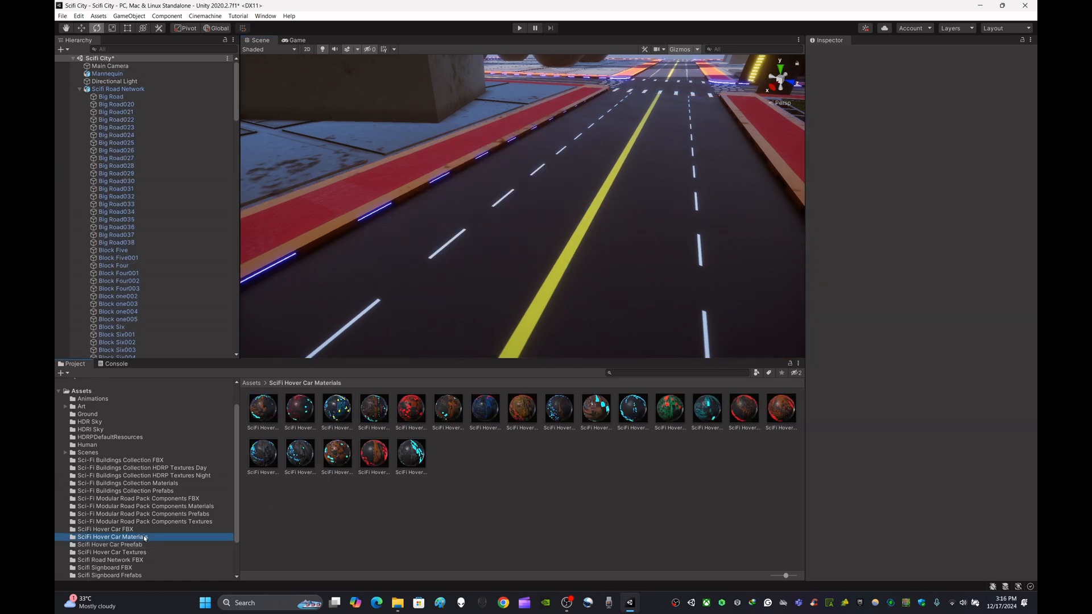
pyautogui.click(267, 407)
pyautogui.scroll(-5, 970, 341)
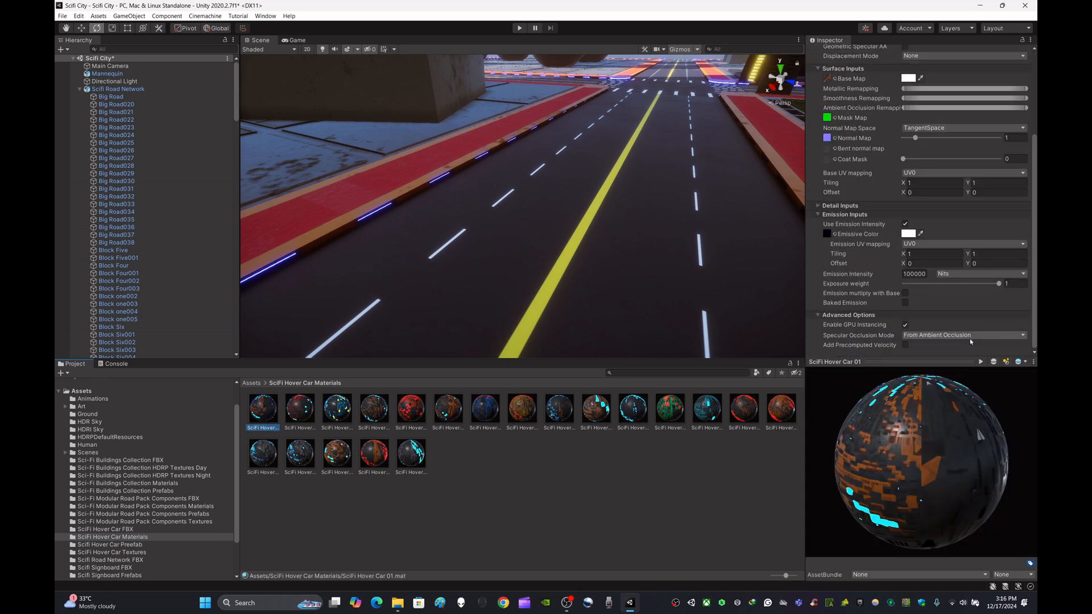
pyautogui.moveTo(998, 283); pyautogui.dragTo(970, 290)
pyautogui.click(518, 522)
# Place a fresh SciFi Hover Car 01 prefab next to the red pavement to preview its glow.
pyautogui.click(114, 545)
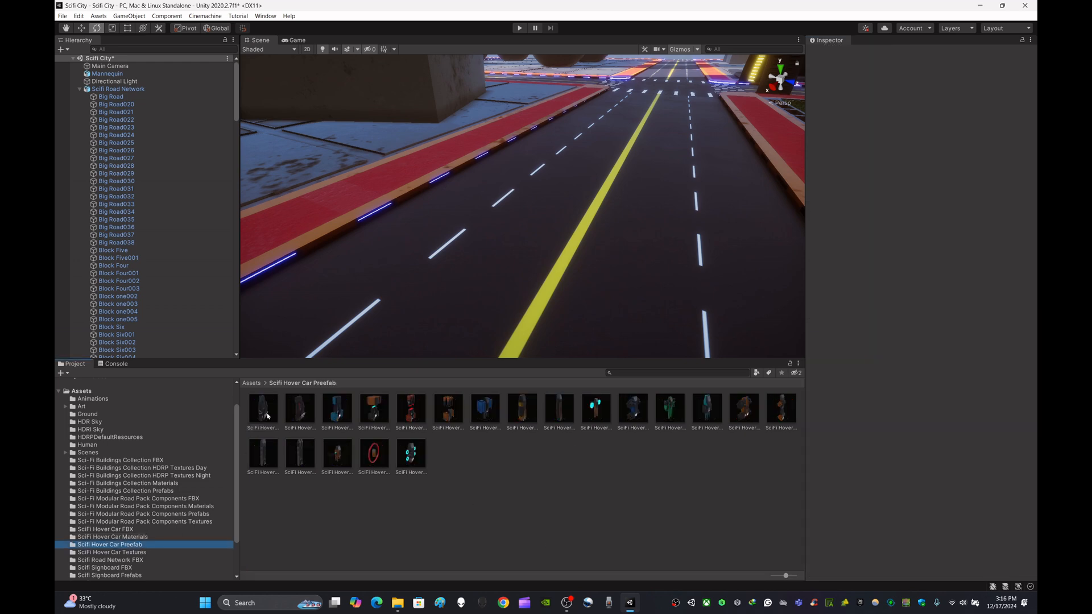
pyautogui.moveTo(267, 416); pyautogui.dragTo(426, 111)
pyautogui.press('r')
pyautogui.press('e')
pyautogui.press('w')
pyautogui.moveTo(506, 199); pyautogui.dragTo(558, 239, button='right')
# Try Exposure weights of 0.8 and 0.9 on the SciFi Hover Car 01 material.
pyautogui.click(155, 537)
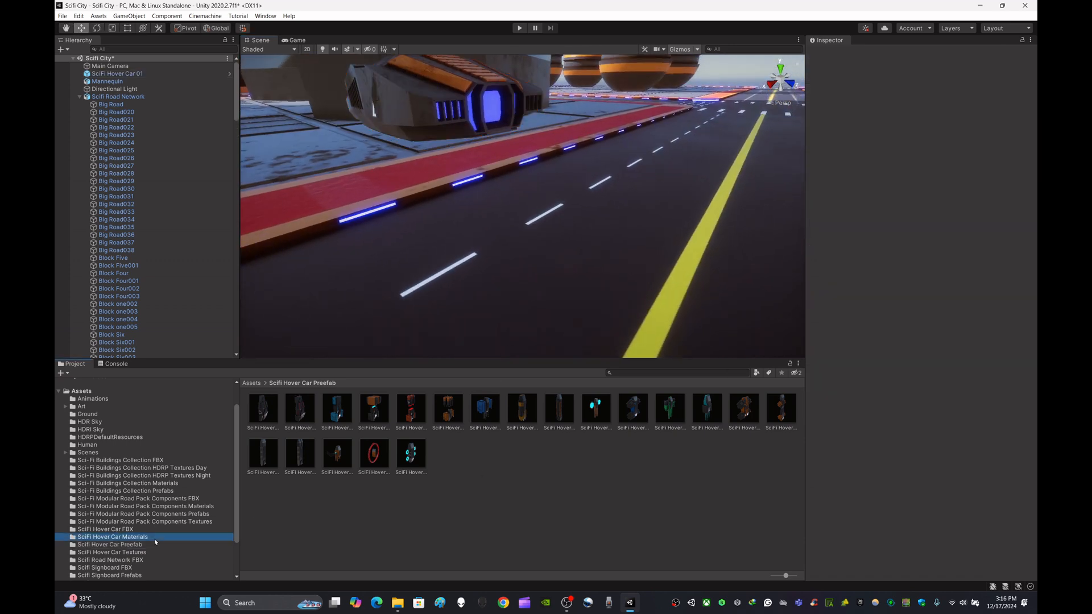
pyautogui.click(263, 408)
pyautogui.scroll(-5, 967, 228)
pyautogui.moveTo(999, 283); pyautogui.dragTo(997, 286)
pyautogui.click(1023, 286)
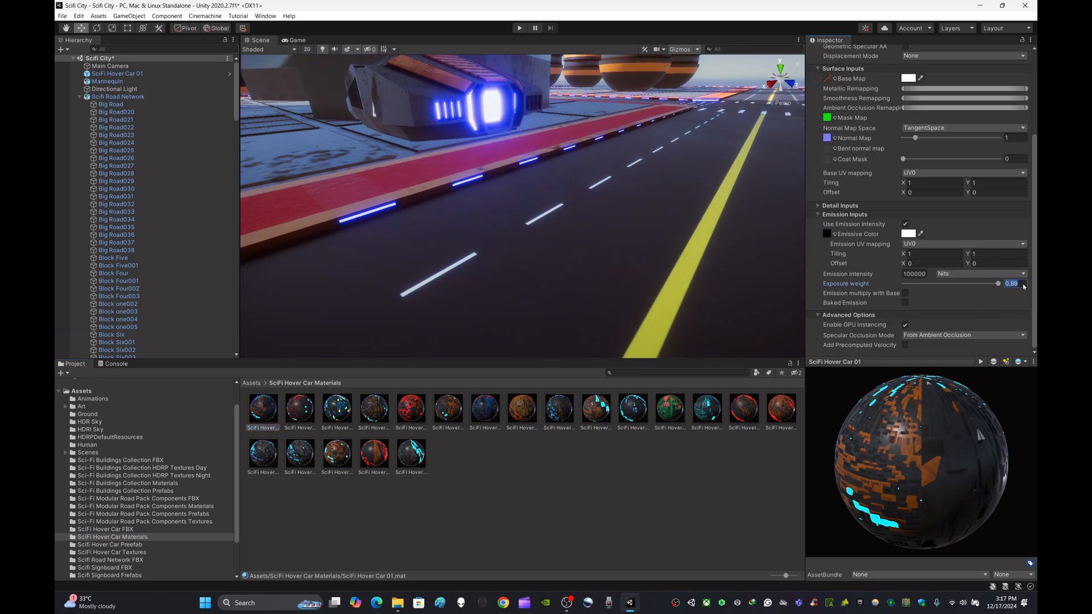
pyautogui.write('0.8')
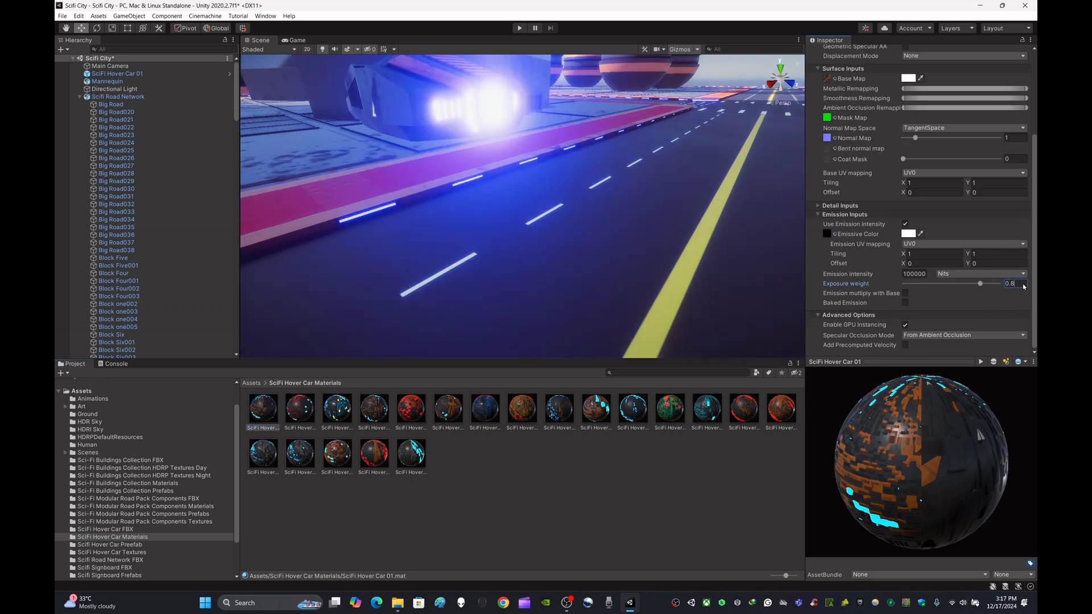
pyautogui.press('BackSpace')
pyautogui.write('9')
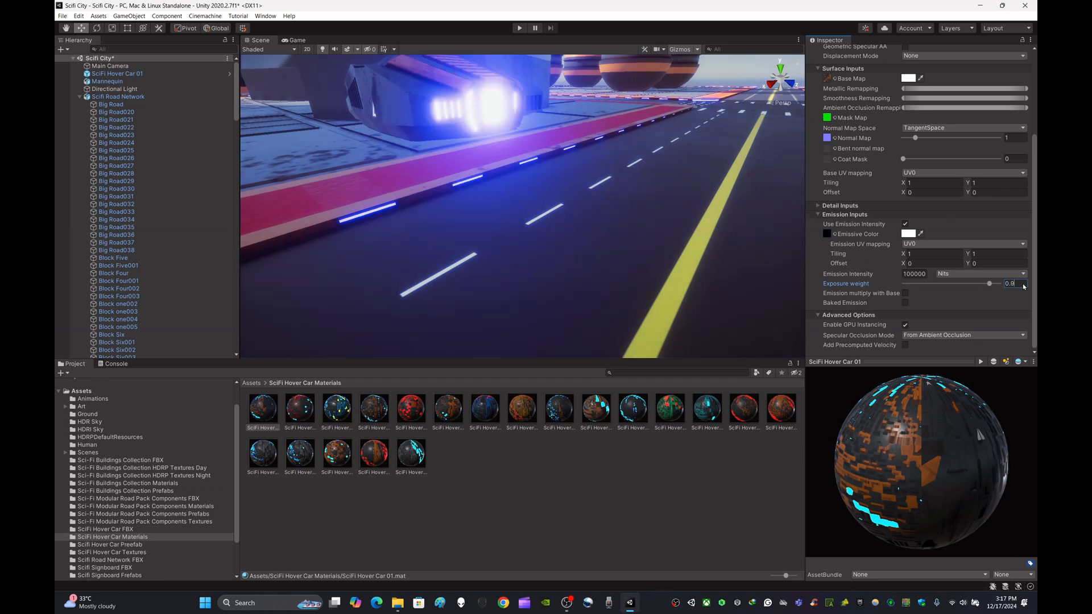
# Fine-tune the SciFi Hover Car 01 material's Exposure weight to 0.99.
pyautogui.moveTo(993, 286); pyautogui.dragTo(1000, 290)
pyautogui.click(1024, 283)
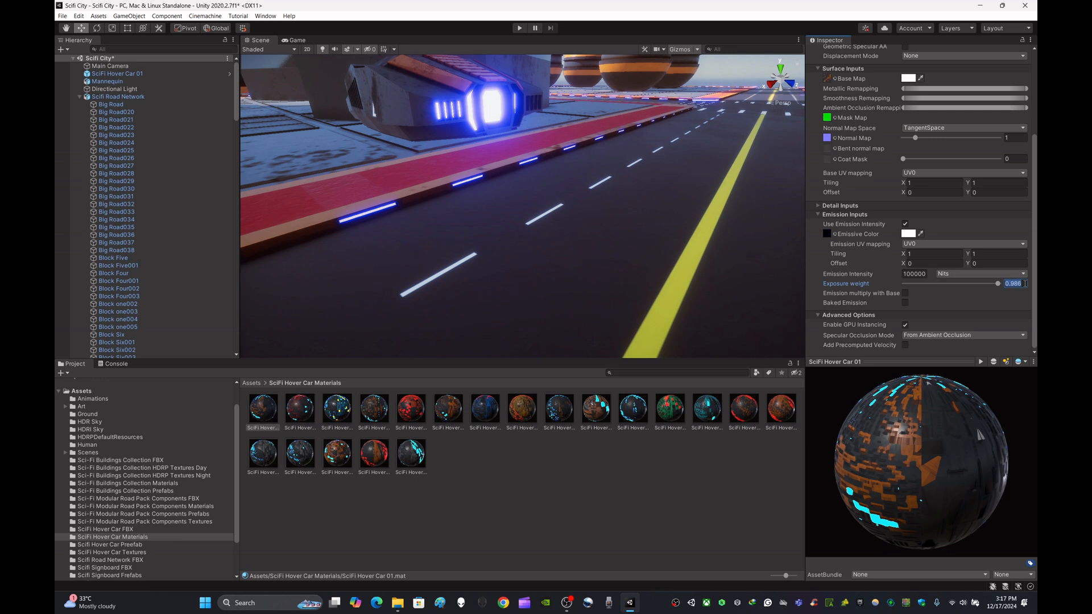
pyautogui.click(1025, 283)
pyautogui.press('BackSpace')
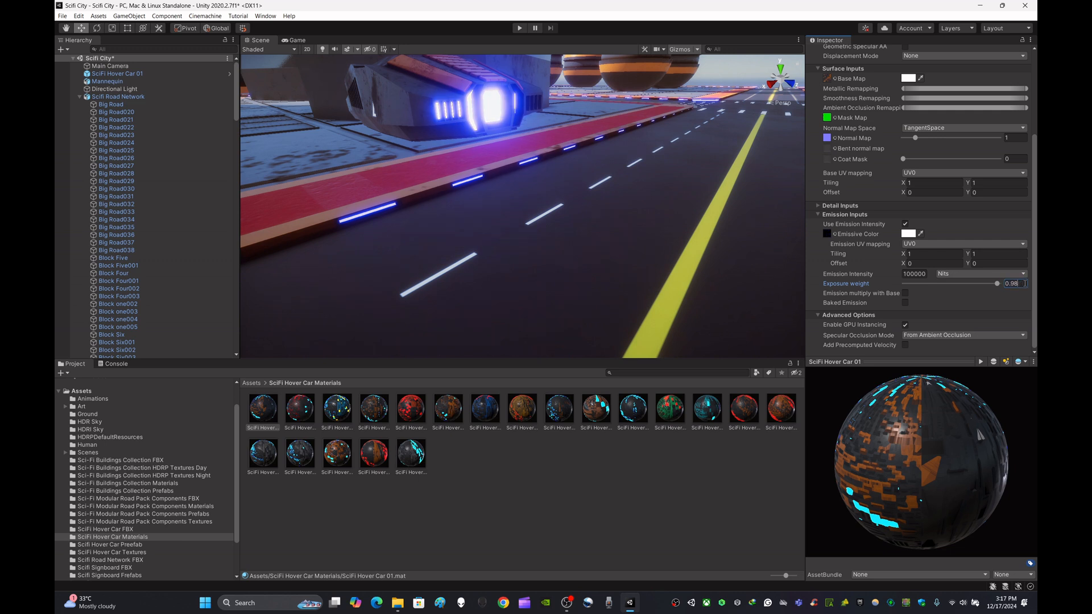
pyautogui.press('Return')
pyautogui.write('0.99')
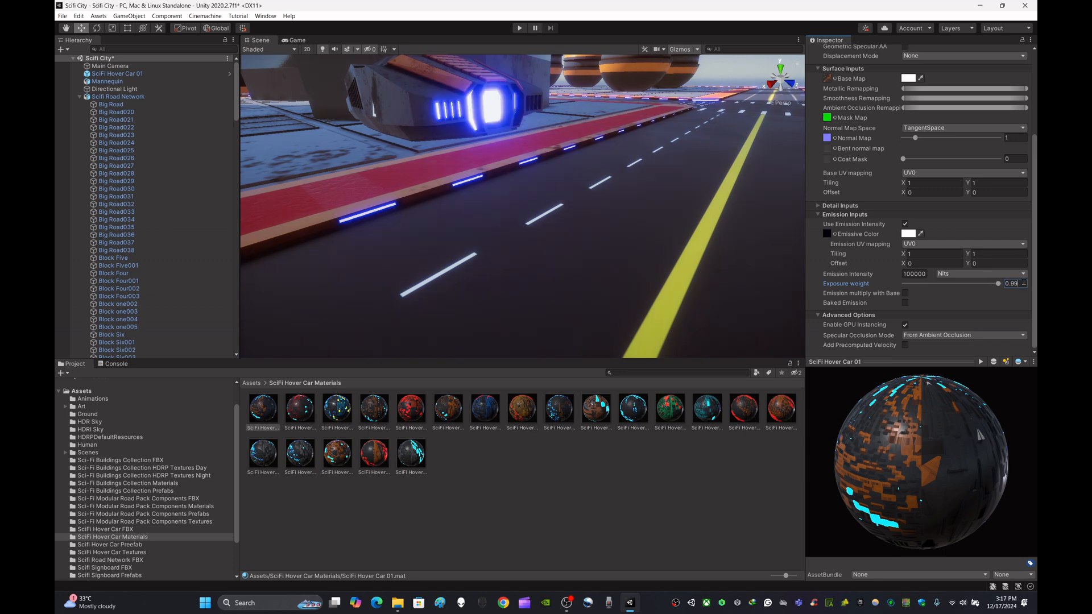
# Compare an Exposure weight of 0.999 on the SciFi Hover Car 01 material, and set it to 0.995.
pyautogui.click(604, 261)
pyautogui.moveTo(604, 261); pyautogui.dragTo(609, 208, button='right')
pyautogui.press('w')
pyautogui.click(262, 407)
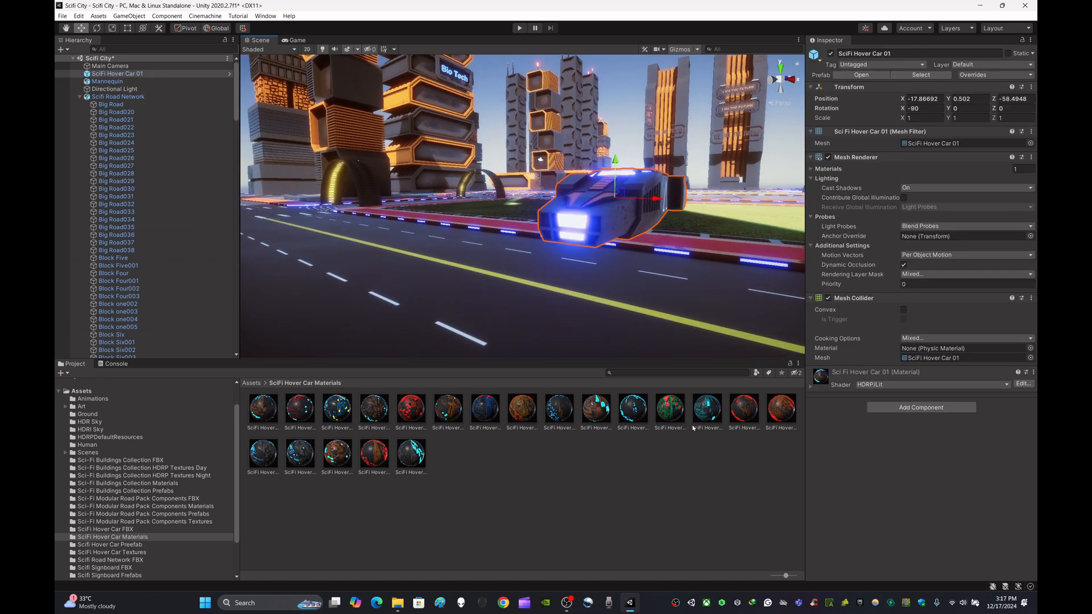
pyautogui.scroll(-5, 921, 227)
pyautogui.click(1020, 285)
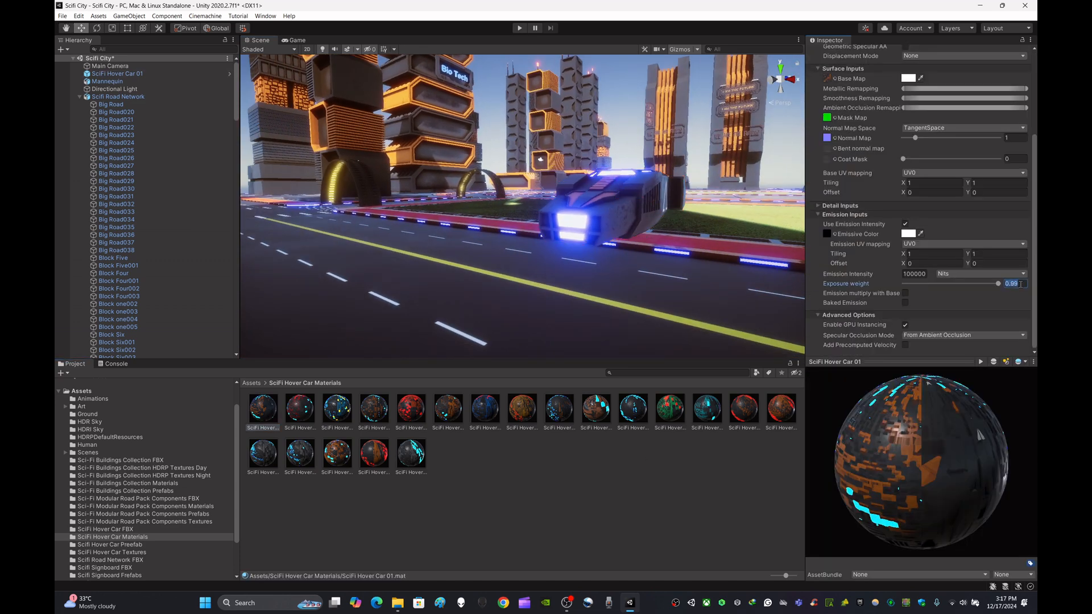
pyautogui.write('9')
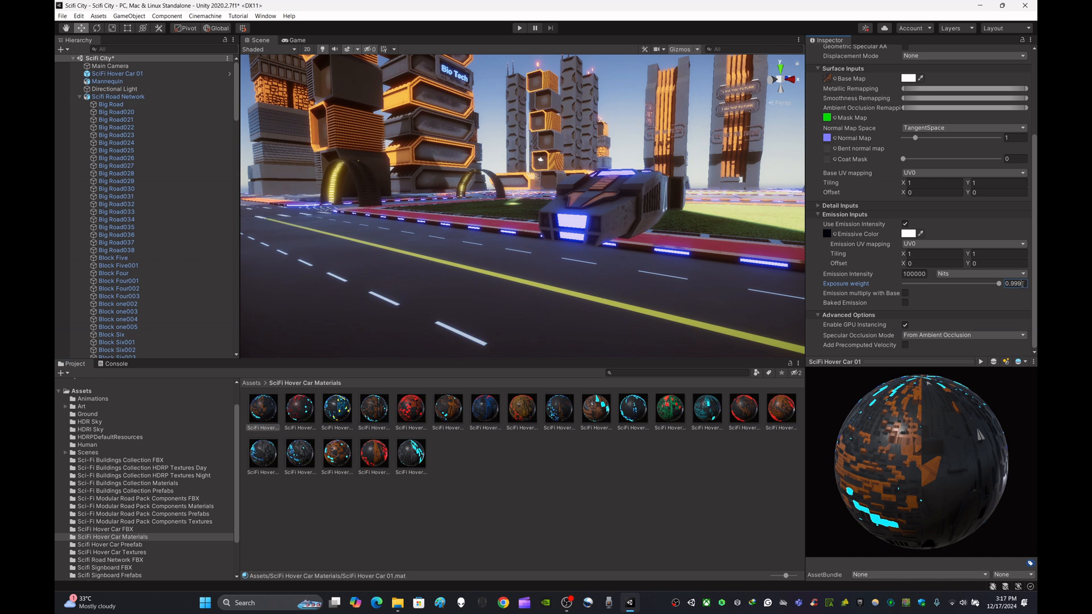
pyautogui.press('BackSpace')
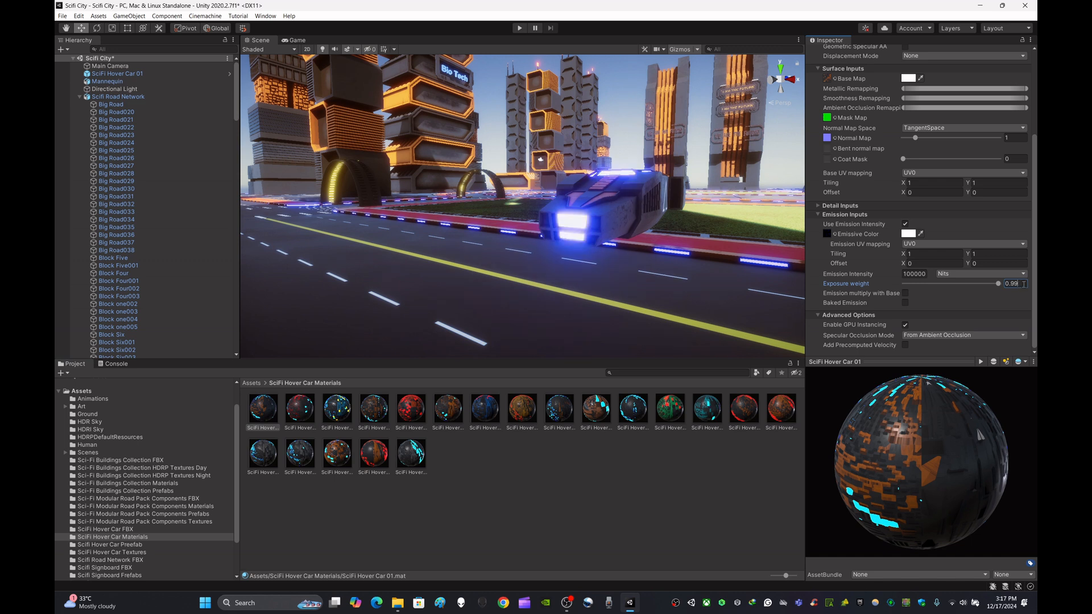
pyautogui.write('5')
pyautogui.press('Return')
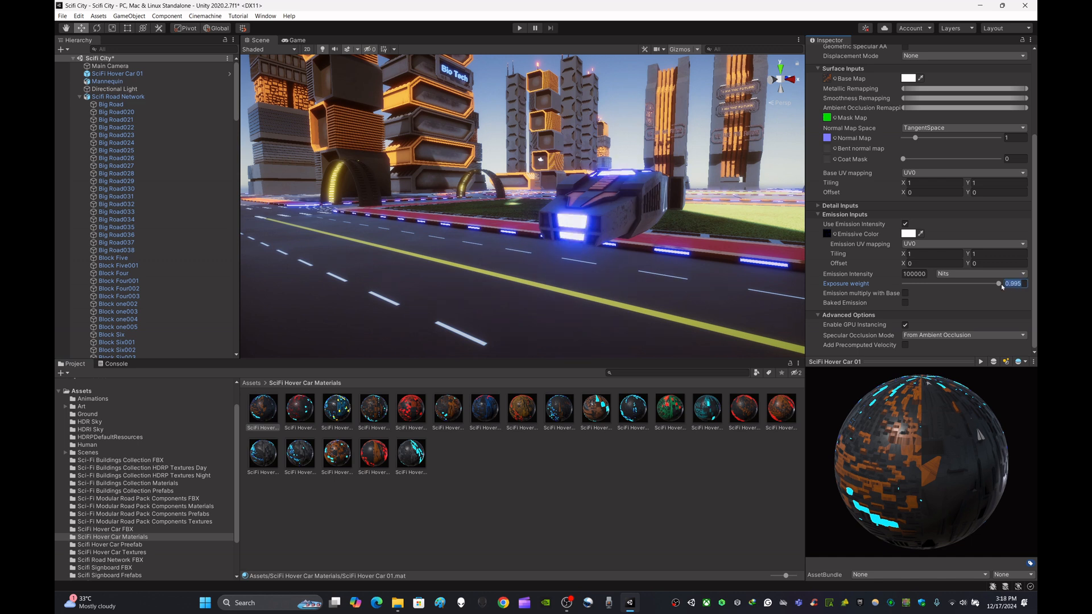
# Check the hover car's glow from its other end and delete the test car beside the pavement.
pyautogui.press('d')
pyautogui.moveTo(654, 325); pyautogui.dragTo(431, 335, button='right')
pyautogui.press('d')
pyautogui.click(1014, 283)
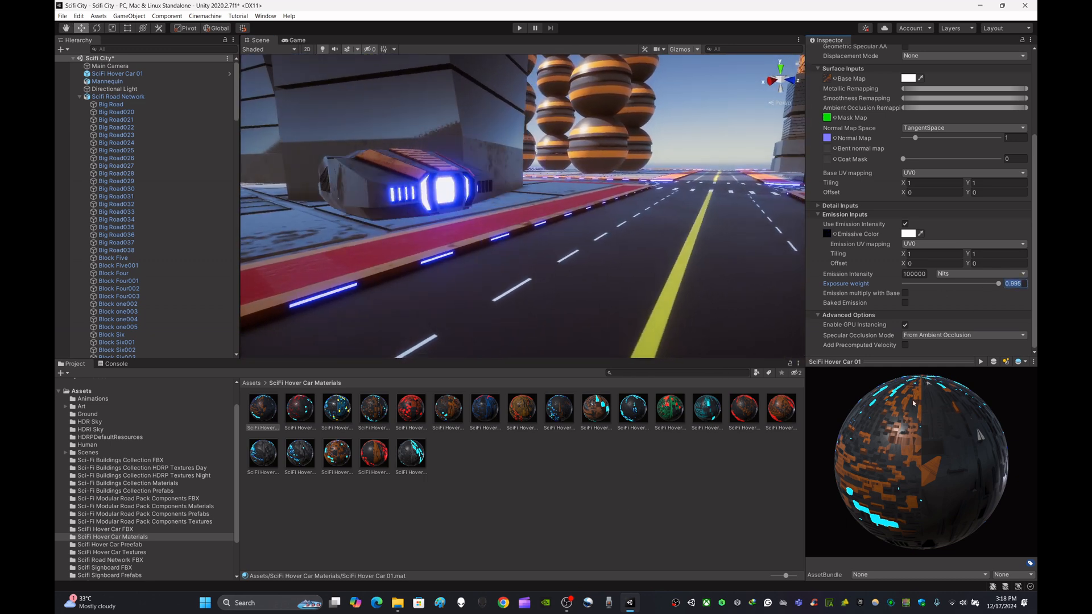
pyautogui.click(756, 485)
pyautogui.click(394, 202)
pyautogui.press('Delete')
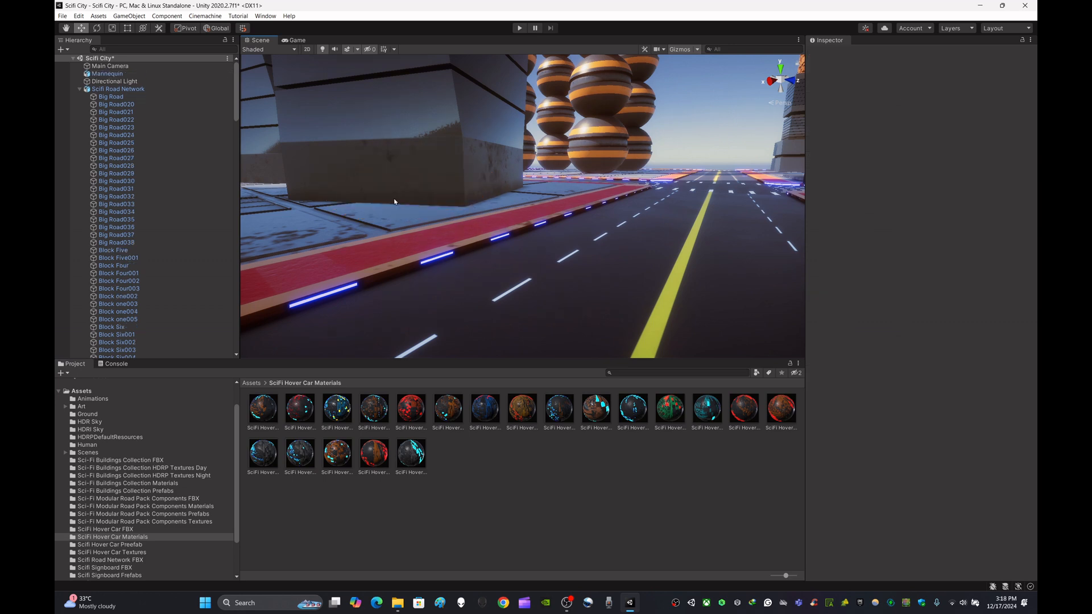
# Set the Exposure weight of the SciFi Hover Car 02 material to 0.995, matching the SciFi Hover Car 01 material.
pyautogui.click(272, 407)
pyautogui.scroll(-3, 1026, 281)
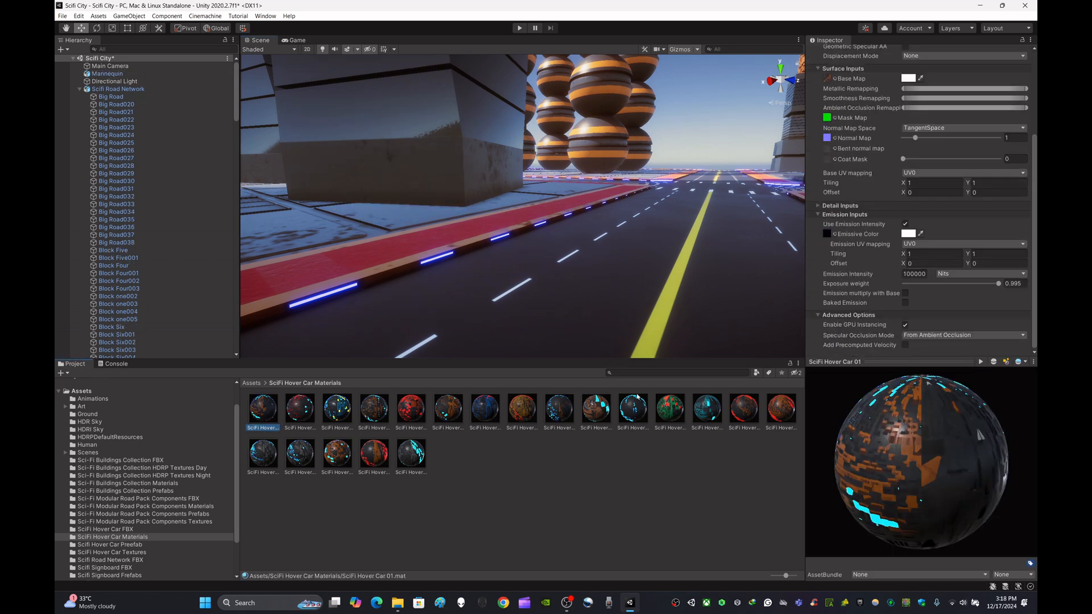
pyautogui.click(394, 484)
pyautogui.click(299, 407)
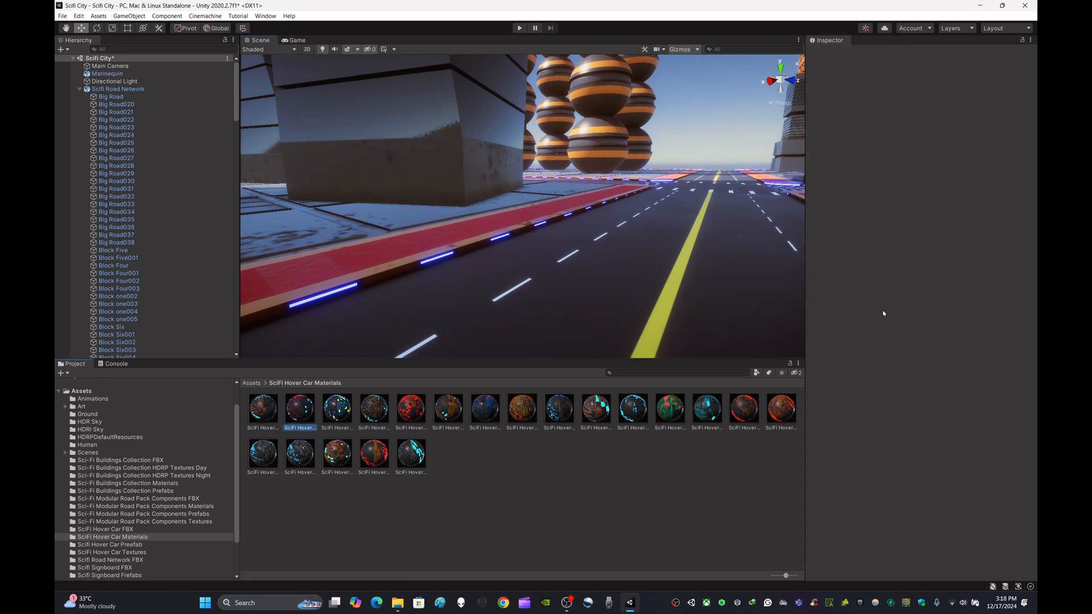
pyautogui.scroll(-4, 967, 227)
pyautogui.click(1016, 283)
pyautogui.hotkey('ctrl', 'c')
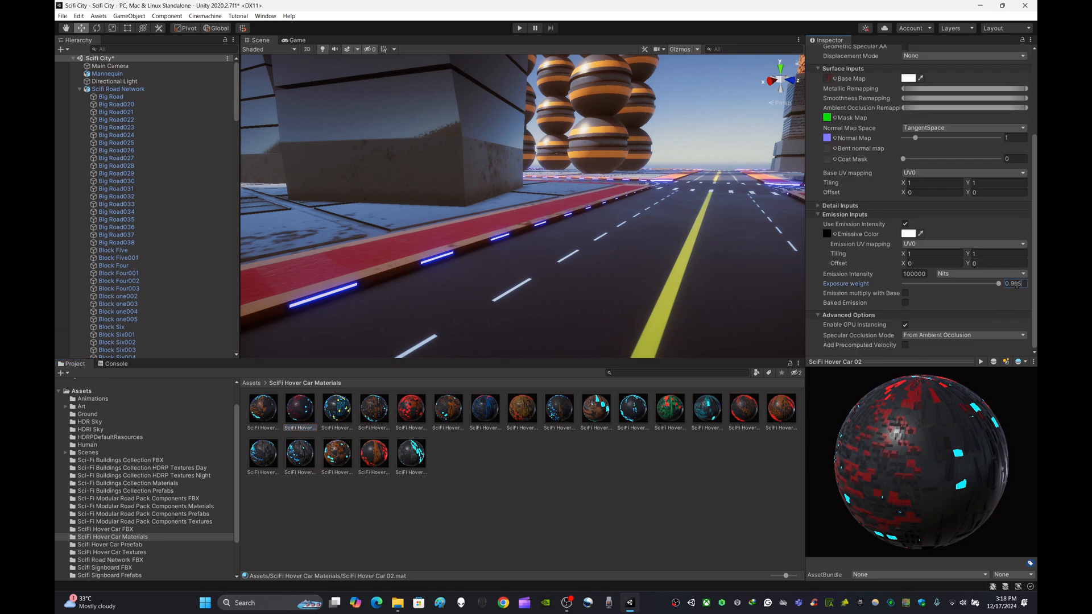
pyautogui.click(606, 485)
# Apply the Exposure weight of 0.995 to the SciFi Hover Car 03 and SciFi Hover Car 04 materials.
pyautogui.click(338, 407)
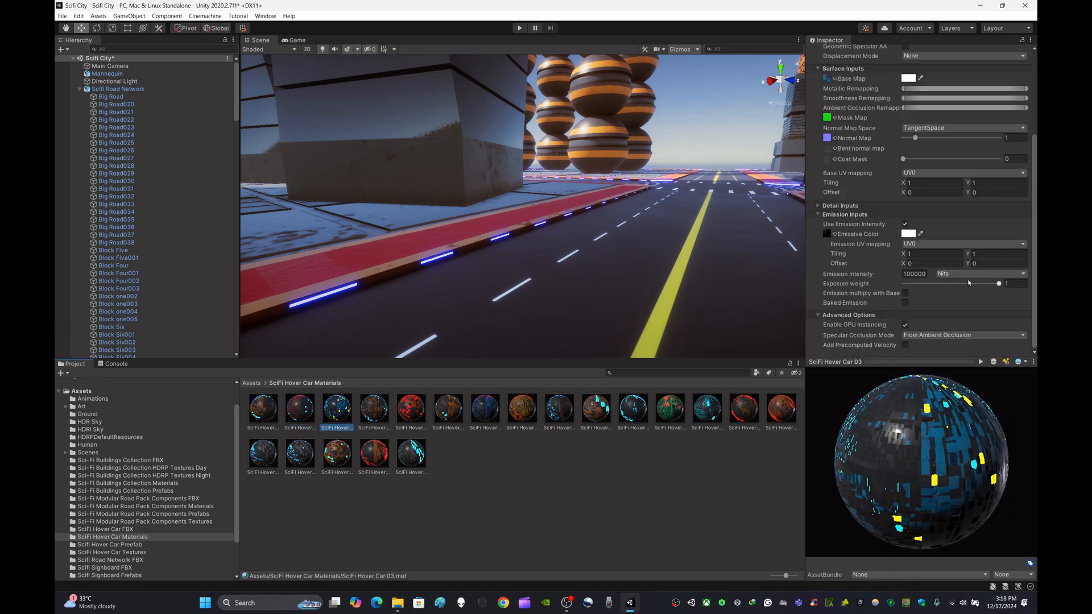
pyautogui.click(1015, 283)
pyautogui.hotkey('ctrl', 'v')
pyautogui.click(510, 493)
pyautogui.click(374, 407)
pyautogui.click(1015, 283)
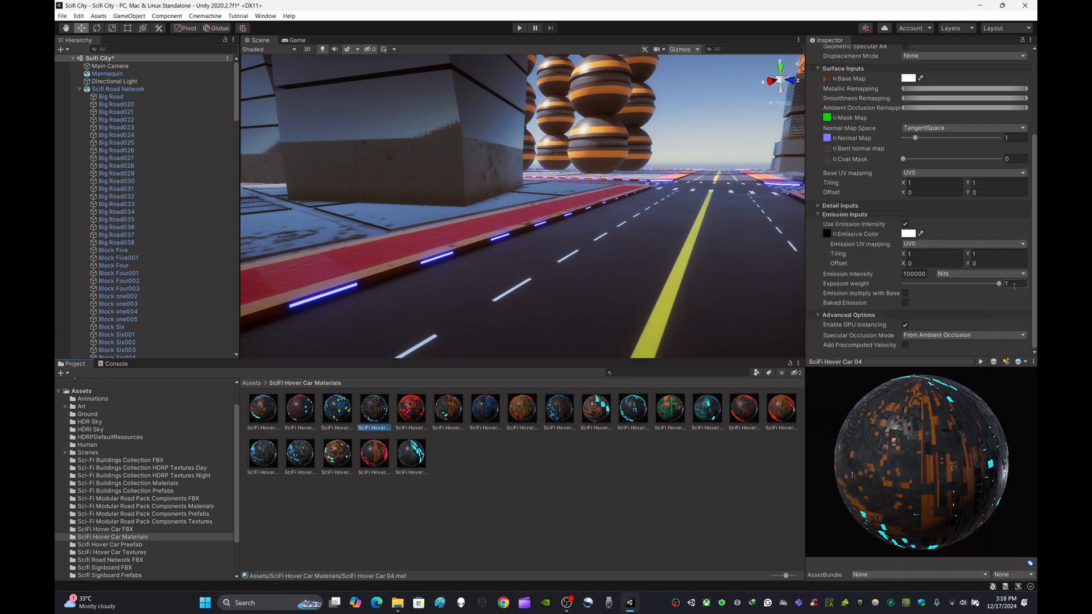
pyautogui.hotkey('ctrl', 'v')
pyautogui.click(519, 491)
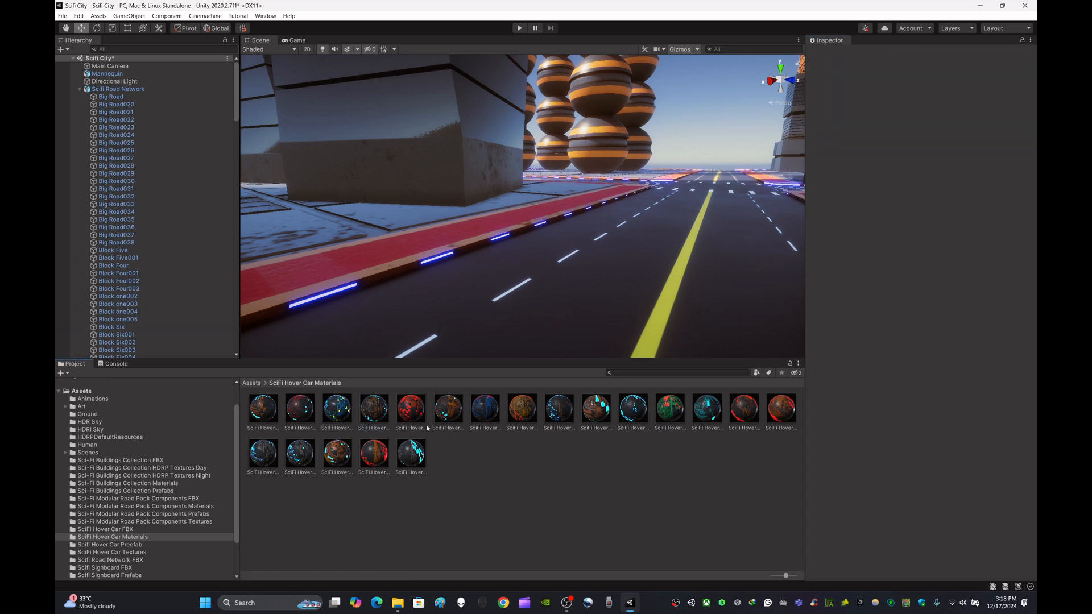
# Set the emission Exposure weight of the SciFi Hover Car 05 to SciFi Hover Car 10 materials together to 0.995.
pyautogui.click(411, 407)
pyautogui.keyDown('ctrl'); pyautogui.click(447, 407); pyautogui.keyUp('ctrl')
pyautogui.keyDown('ctrl'); pyautogui.click(484, 411); pyautogui.keyUp('ctrl')
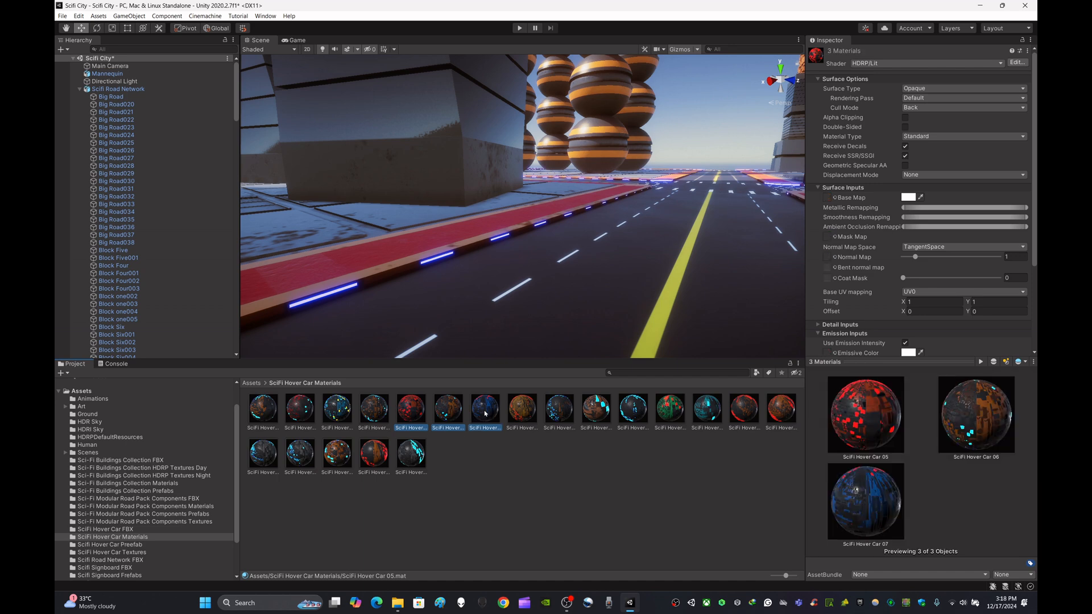
pyautogui.keyDown('ctrl'); pyautogui.click(521, 407); pyautogui.keyUp('ctrl')
pyautogui.keyDown('ctrl'); pyautogui.click(558, 407); pyautogui.keyUp('ctrl')
pyautogui.keyDown('ctrl'); pyautogui.click(596, 407); pyautogui.keyUp('ctrl')
pyautogui.scroll(-5, 944, 315)
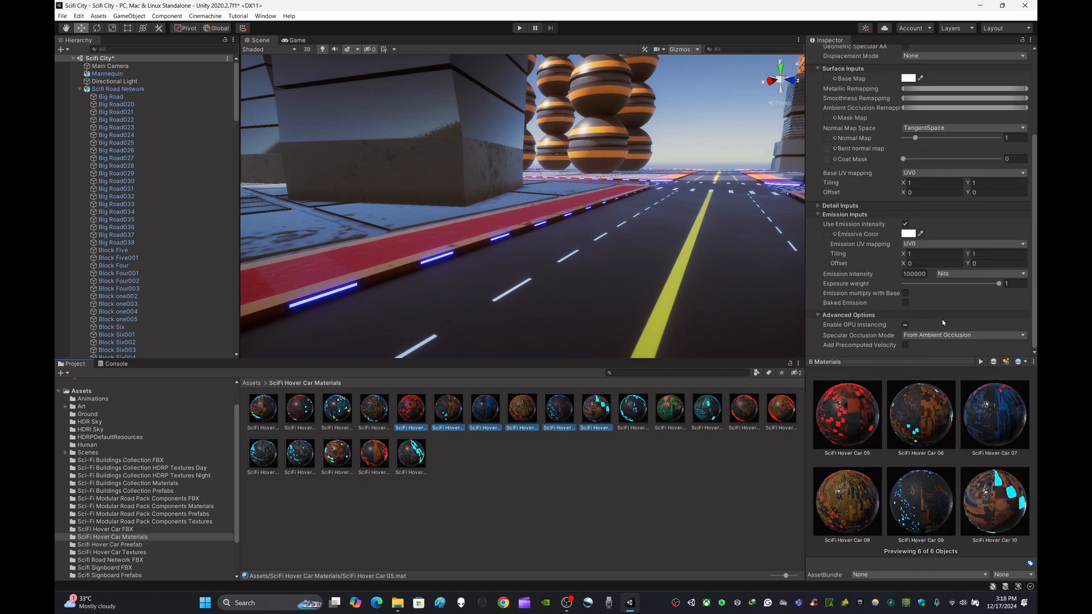
pyautogui.click(1012, 283)
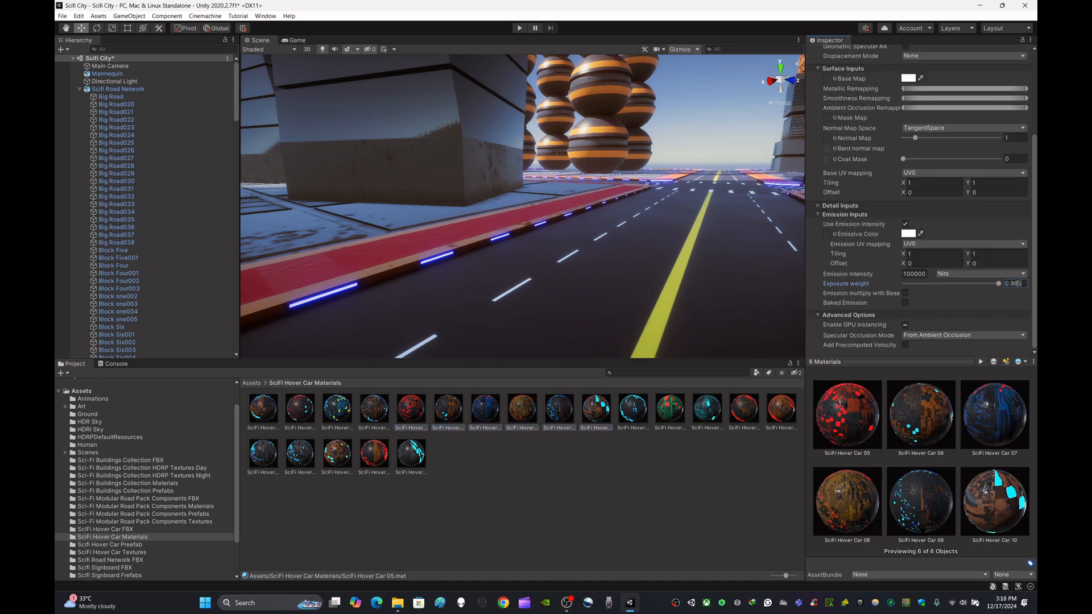
pyautogui.click(595, 407)
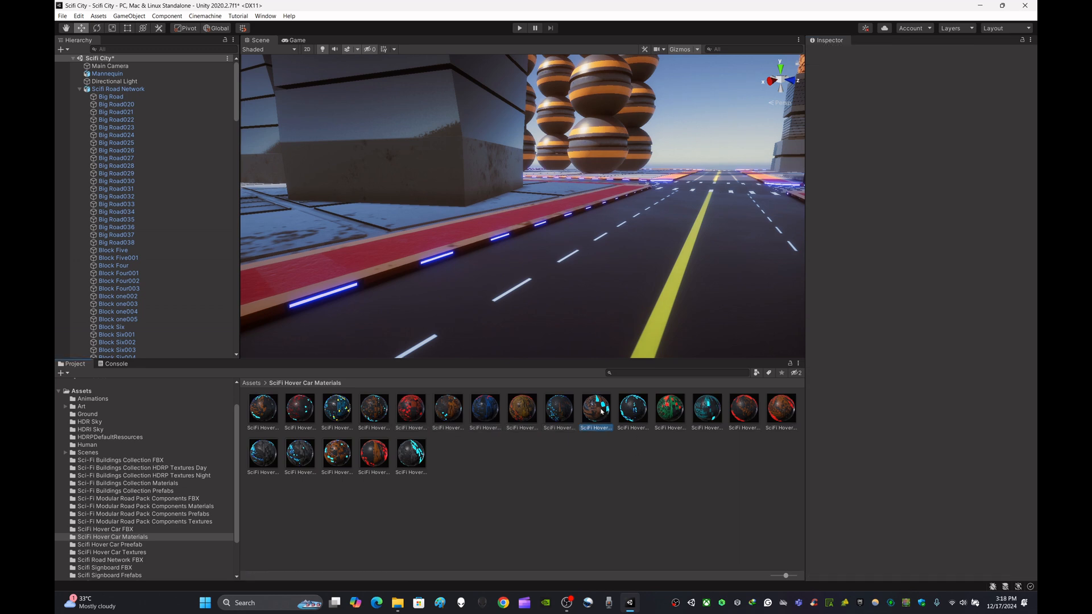
# Apply the Exposure weight of 0.995 to the SciFi Hover Car 11 through SciFi Hover Car 15 materials.
pyautogui.click(633, 407)
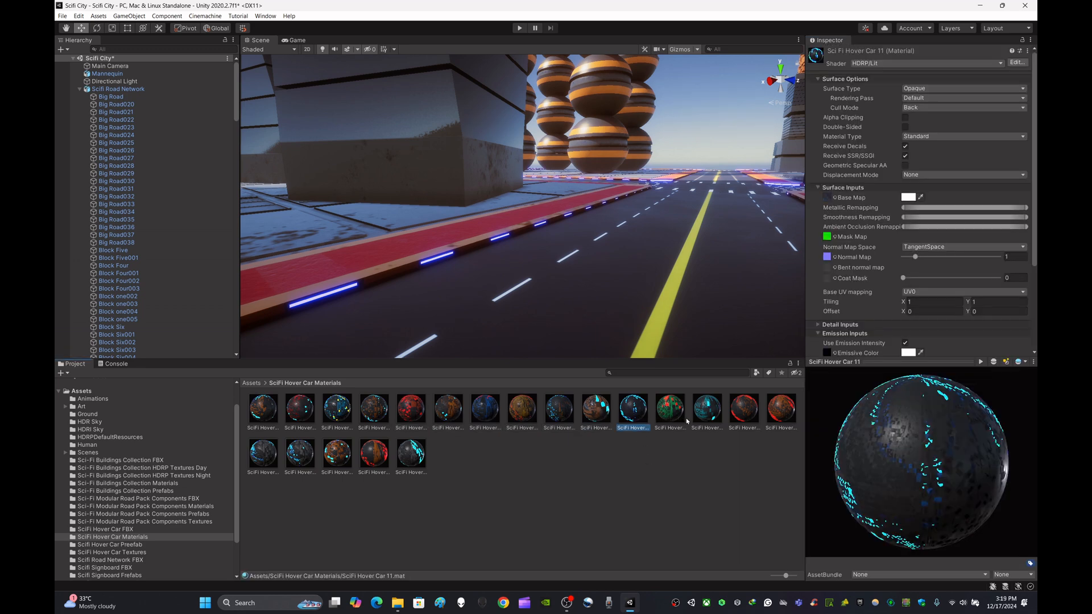
pyautogui.keyDown('ctrl'); pyautogui.click(670, 407); pyautogui.keyUp('ctrl')
pyautogui.keyDown('ctrl'); pyautogui.click(707, 407); pyautogui.keyUp('ctrl')
pyautogui.keyDown('ctrl'); pyautogui.click(743, 407); pyautogui.keyUp('ctrl')
pyautogui.keyDown('ctrl'); pyautogui.click(781, 415); pyautogui.keyUp('ctrl')
pyautogui.scroll(-4, 966, 267)
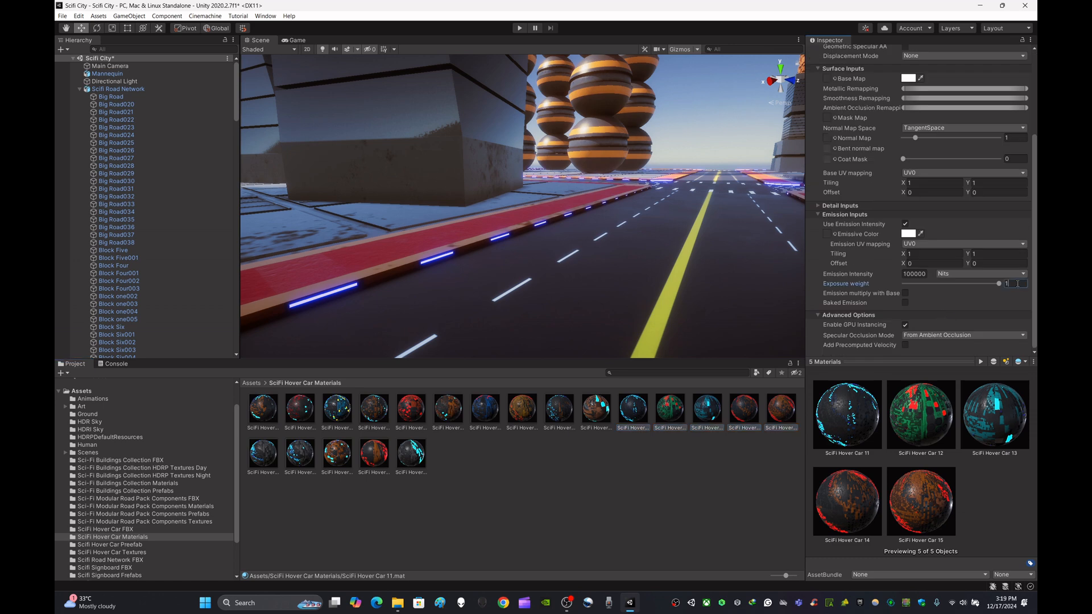
pyautogui.click(602, 511)
# Give the last five materials, SciFi Hover Car 16 to SciFi Hover Car 20, the same Exposure weight of 0.995.
pyautogui.click(263, 453)
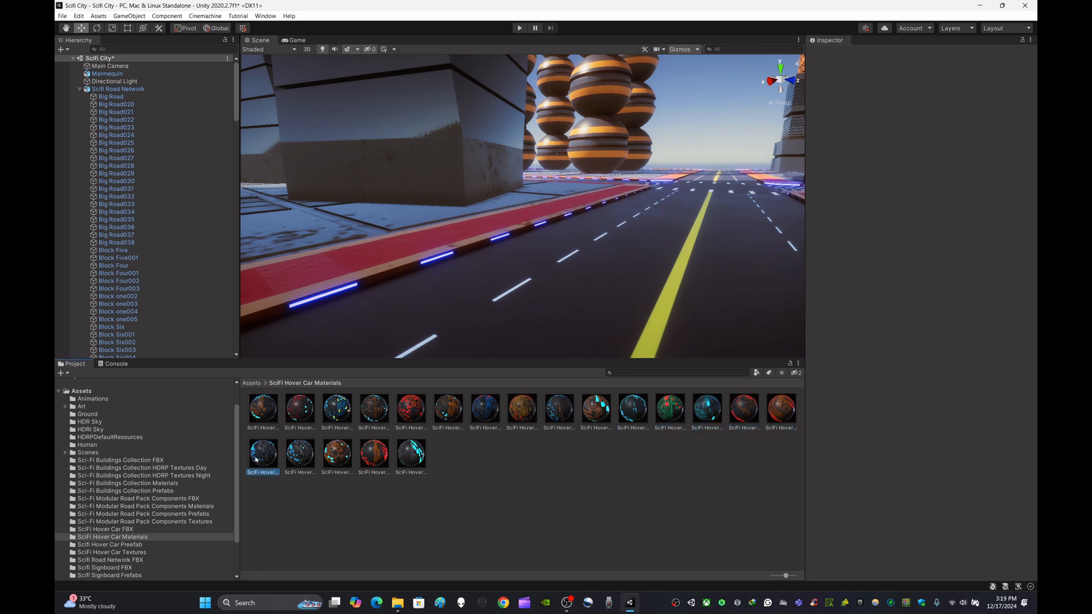
pyautogui.keyDown('ctrl'); pyautogui.click(300, 453); pyautogui.keyUp('ctrl')
pyautogui.keyDown('ctrl'); pyautogui.click(337, 453); pyautogui.keyUp('ctrl')
pyautogui.keyDown('ctrl'); pyautogui.click(373, 454); pyautogui.keyUp('ctrl')
pyautogui.keyDown('ctrl'); pyautogui.click(411, 453); pyautogui.keyUp('ctrl')
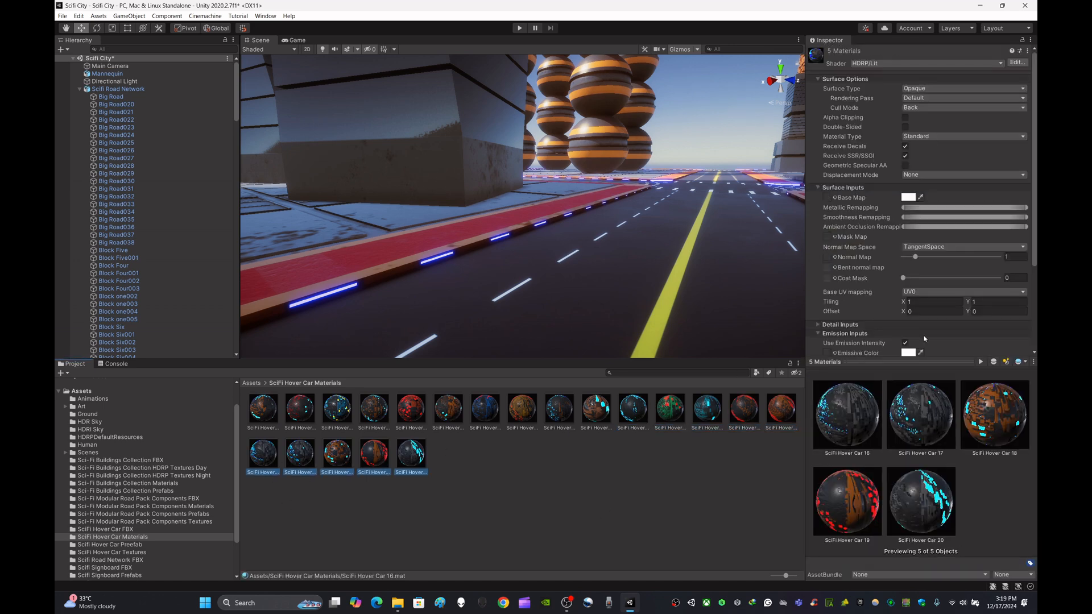
pyautogui.scroll(-4, 1010, 294)
pyautogui.click(570, 495)
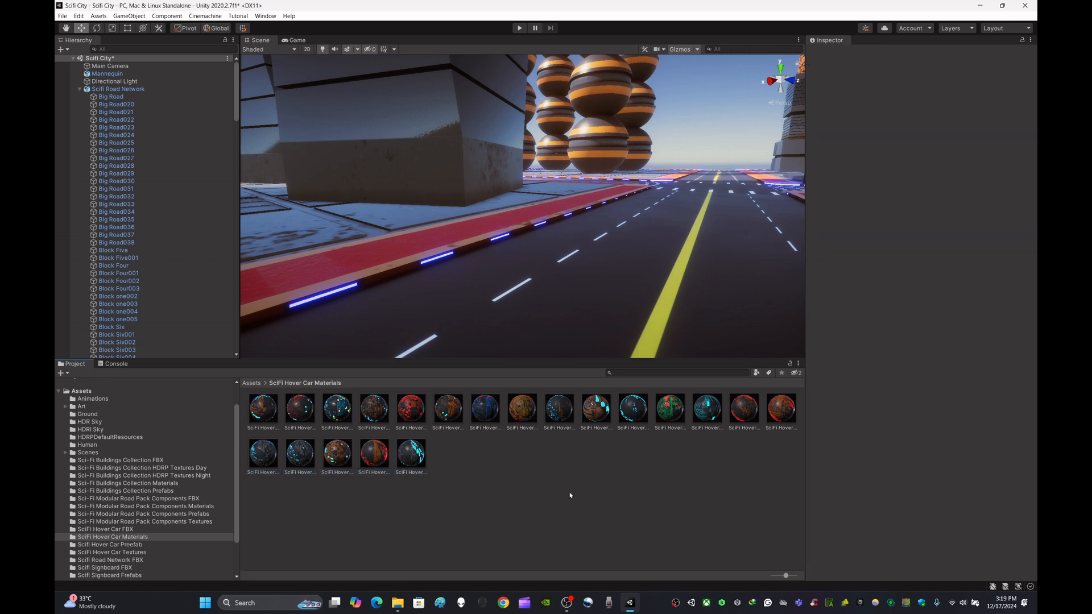
# Save the Scifi City scene and collapse the Scifi Road Network object in the scene's object list.
pyautogui.click(254, 389)
pyautogui.hotkey('ctrl', 's')
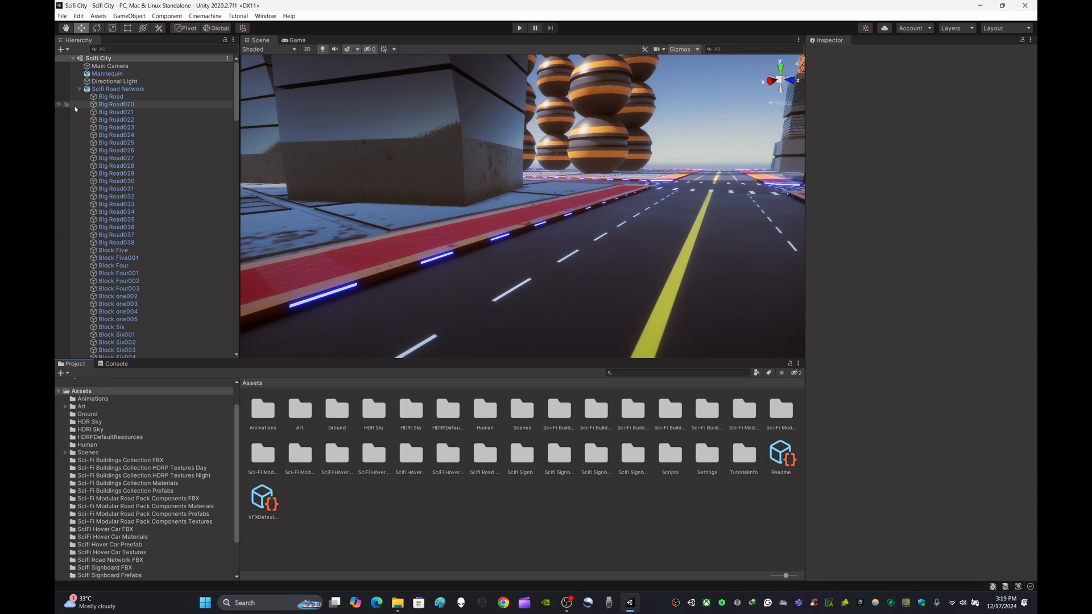
pyautogui.click(80, 89)
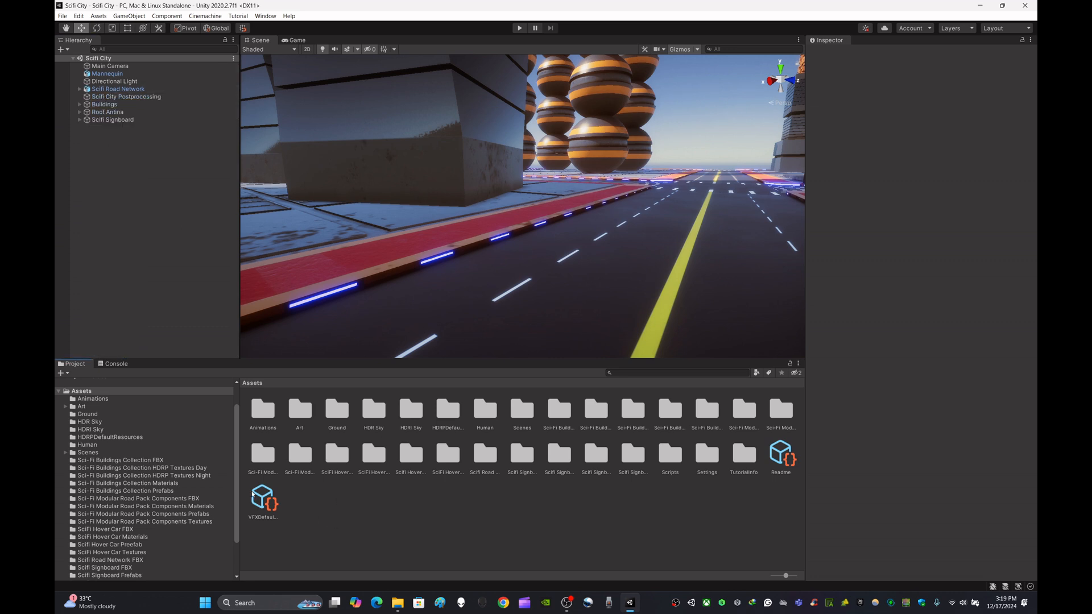
# Place the SciFi Hover Car 01 prefab on the road to judge its size, and delete this test car.
pyautogui.click(170, 514)
pyautogui.click(139, 552)
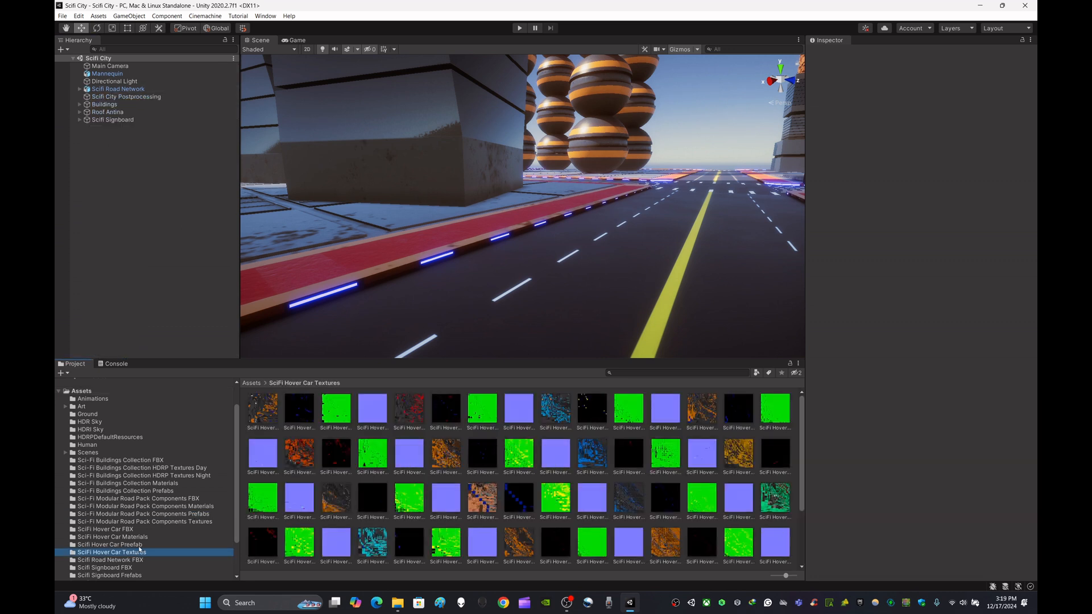
pyautogui.click(139, 545)
pyautogui.moveTo(263, 408); pyautogui.dragTo(551, 238)
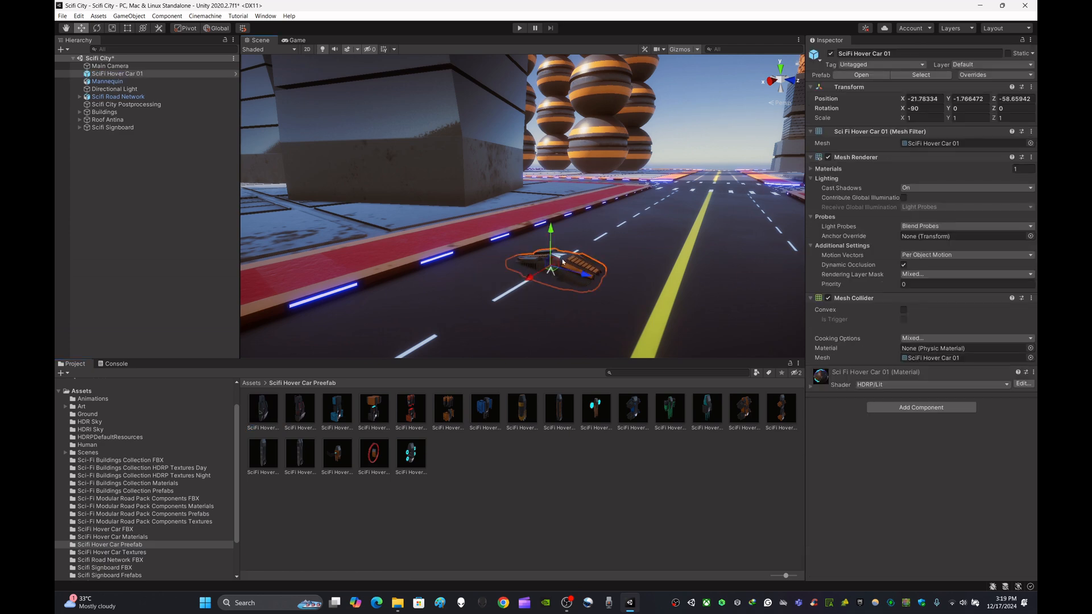
pyautogui.moveTo(568, 195); pyautogui.dragTo(524, 259, button='right')
pyautogui.press('Delete')
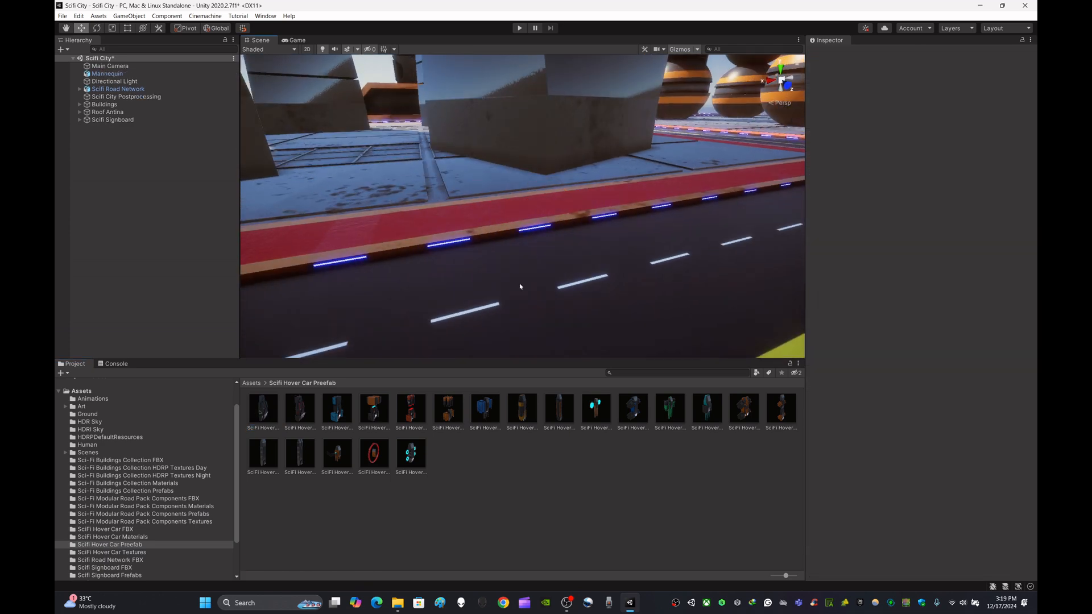
# Open the SciFi Hover Car 01 prefab for editing and set its scale to 2 on X, Y and Z.
pyautogui.doubleClick(274, 412)
pyautogui.click(924, 109)
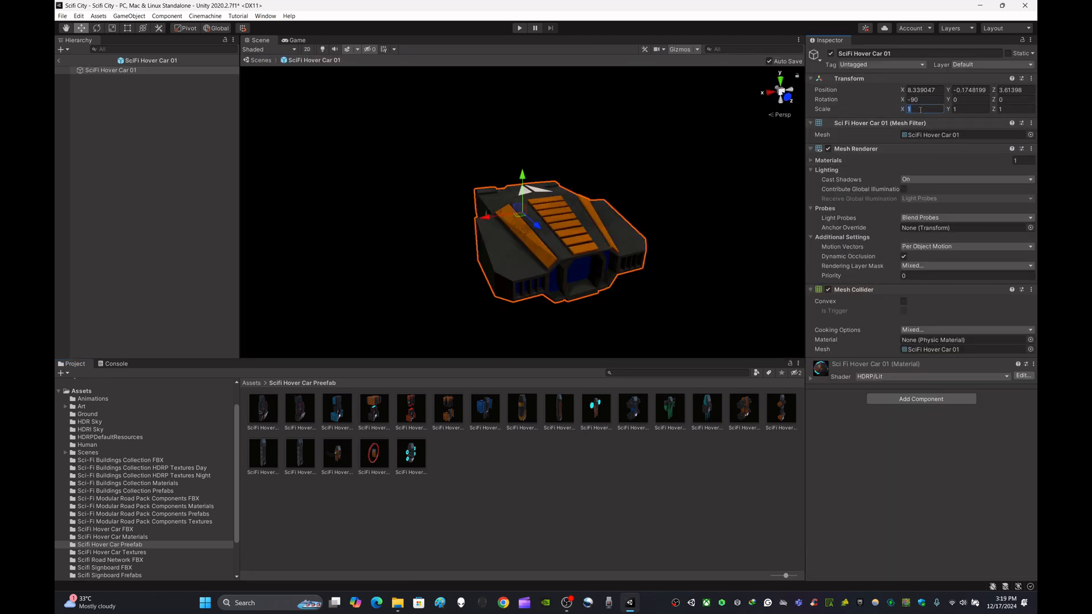
pyautogui.write('2')
pyautogui.click(965, 109)
pyautogui.write('2')
pyautogui.click(1013, 109)
pyautogui.write('2')
pyautogui.click(523, 490)
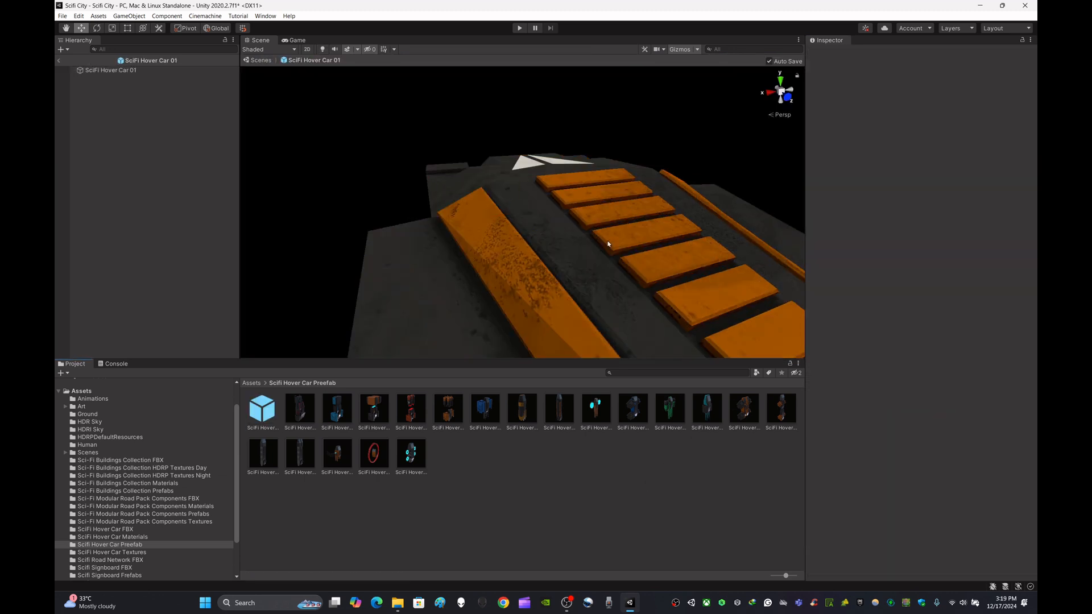
# Scale the SciFi Hover Car 02 prefab to 2 on all three axes, matching the SciFi Hover Car 01 prefab.
pyautogui.doubleClick(310, 398)
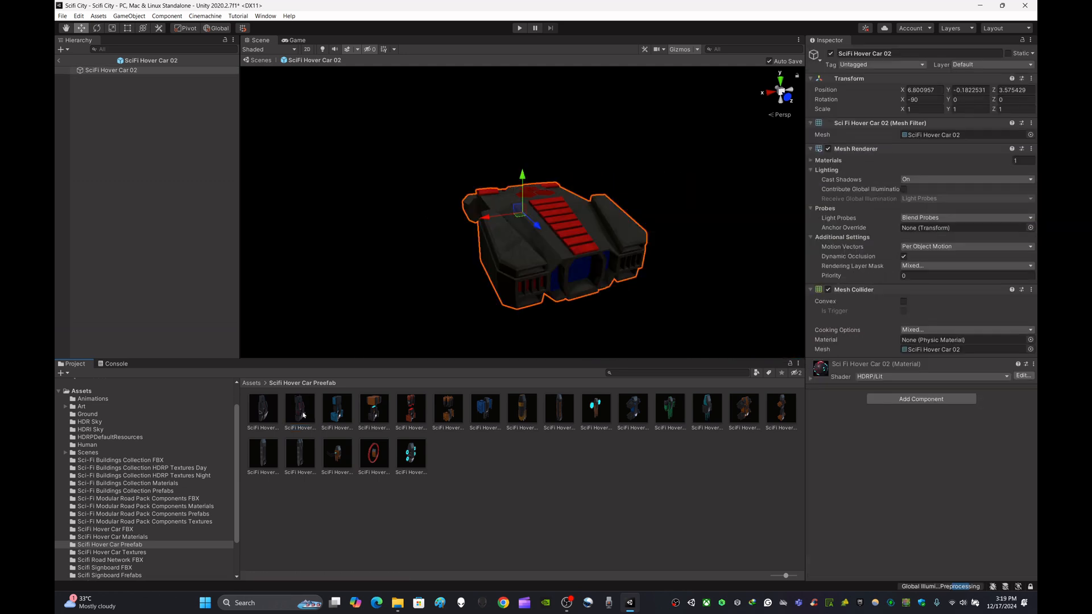
pyautogui.click(926, 109)
pyautogui.write('2')
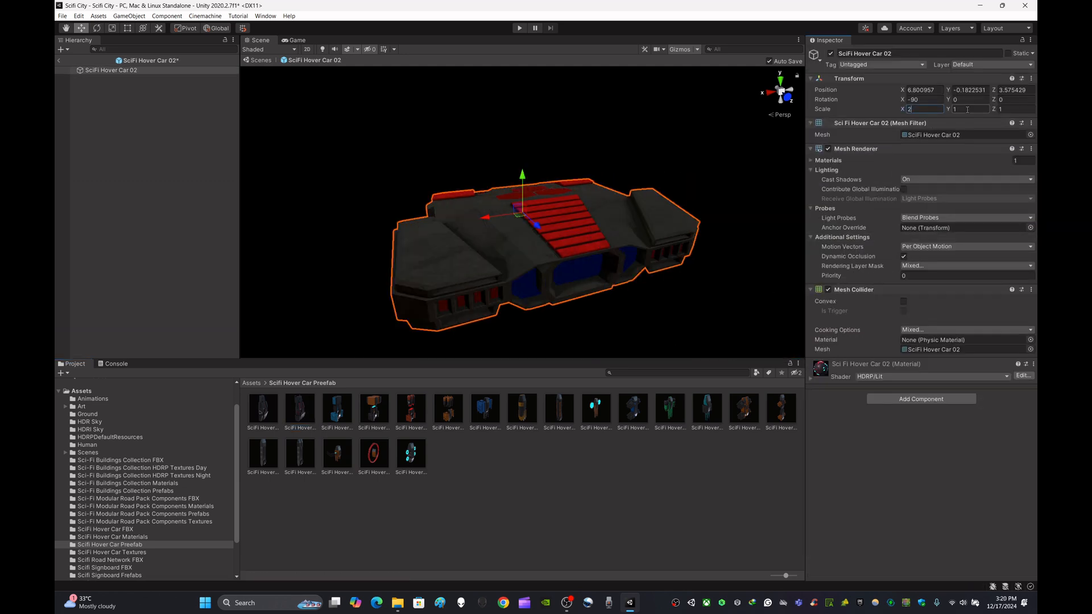
pyautogui.click(967, 109)
pyautogui.write('2')
pyautogui.click(1011, 109)
pyautogui.write('2')
pyautogui.moveTo(596, 179); pyautogui.dragTo(614, 177, button='right')
pyautogui.press('s')
pyautogui.press('w')
pyautogui.click(481, 486)
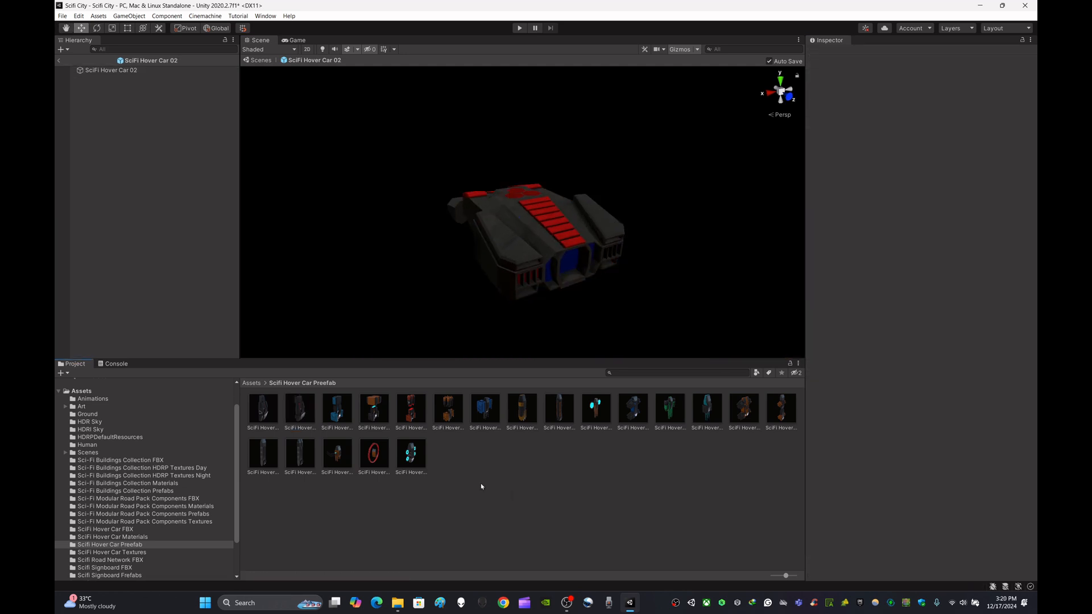
pyautogui.click(264, 410)
pyautogui.press('w')
pyautogui.moveTo(573, 299); pyautogui.dragTo(611, 296, button='right')
pyautogui.press('s')
# Edit the SciFi Hover Car 03 prefab so that its X, Y and Z scale are 2.
pyautogui.doubleClick(337, 409)
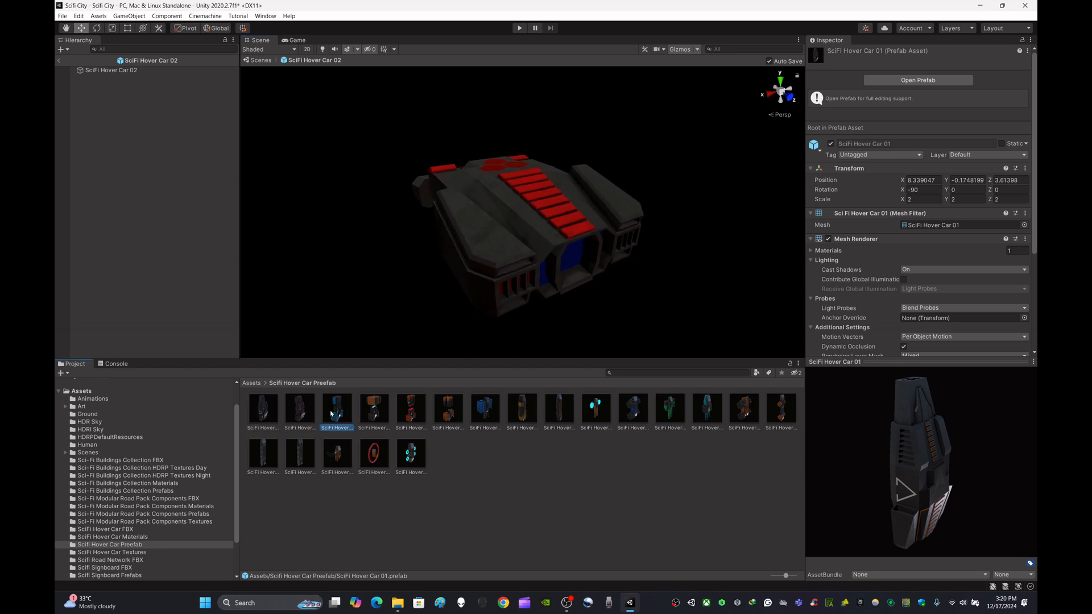
pyautogui.write('2')
pyautogui.click(967, 109)
pyautogui.write('2')
pyautogui.click(1009, 109)
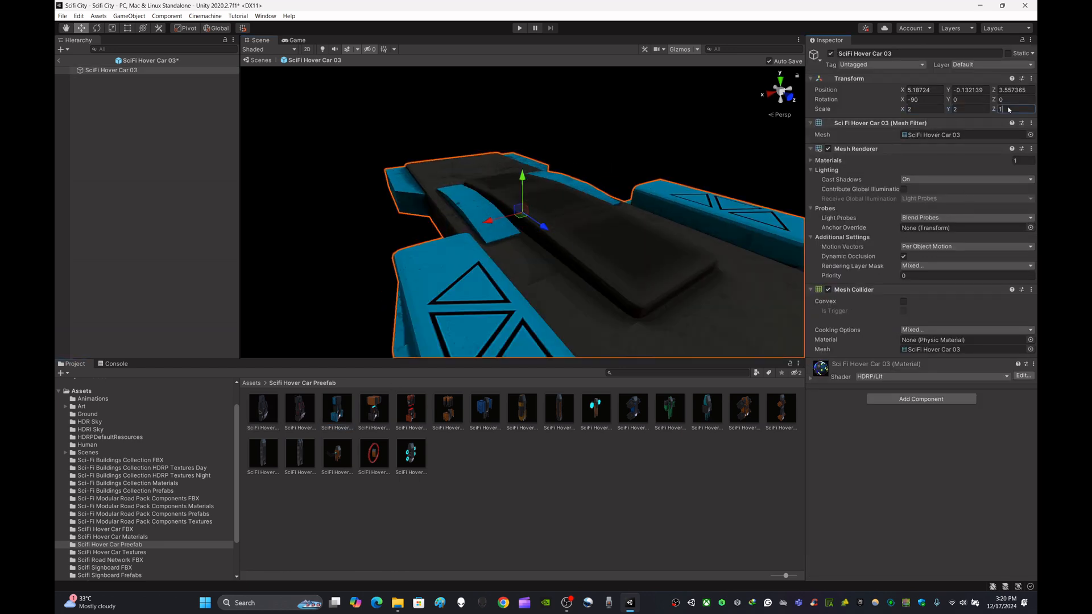
pyautogui.write('2')
pyautogui.moveTo(611, 204); pyautogui.dragTo(620, 200, button='right')
pyautogui.press('s')
pyautogui.click(537, 479)
# Set the SciFi Hover Car 04 prefab's scale to 2 on X, Y and Z, and return to the city scene.
pyautogui.doubleClick(373, 409)
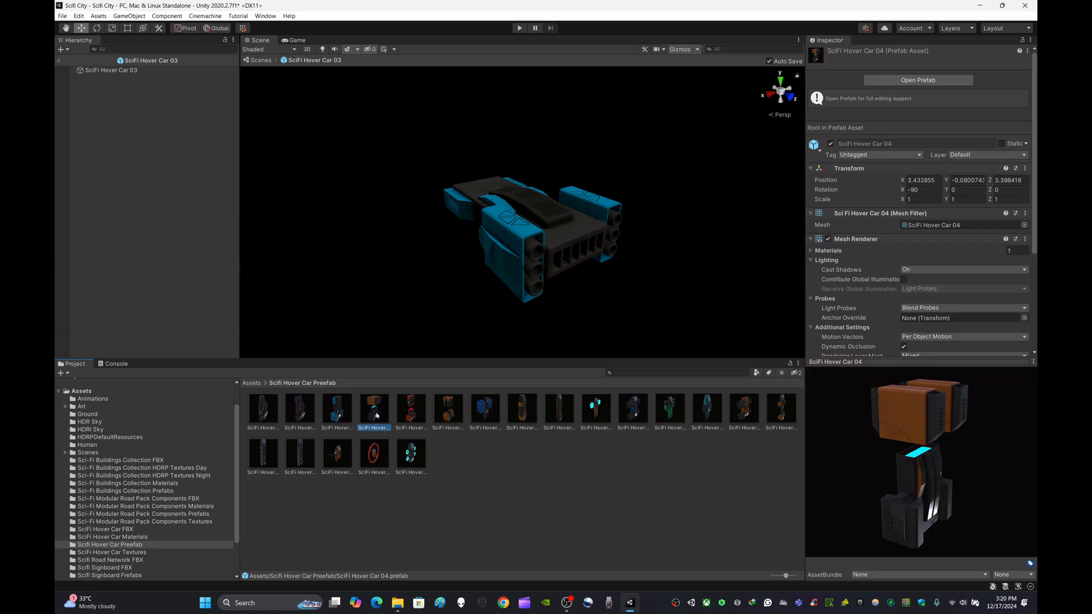
pyautogui.click(934, 109)
pyautogui.write('2')
pyautogui.click(968, 109)
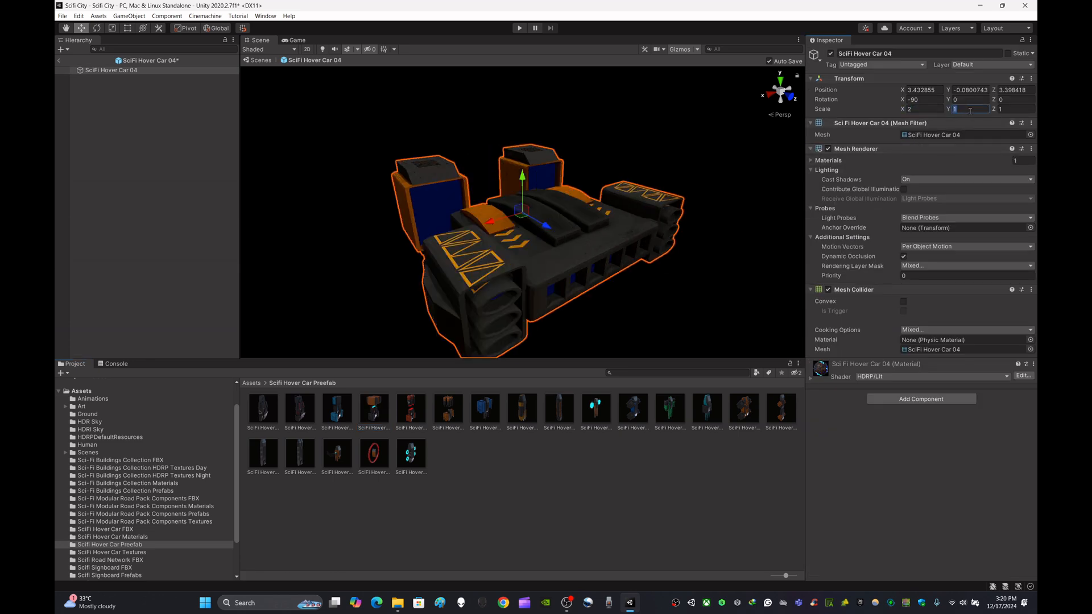
pyautogui.write('2')
pyautogui.click(1009, 109)
pyautogui.write('2')
pyautogui.moveTo(712, 156); pyautogui.dragTo(709, 155, button='right')
pyautogui.press('s')
pyautogui.click(532, 488)
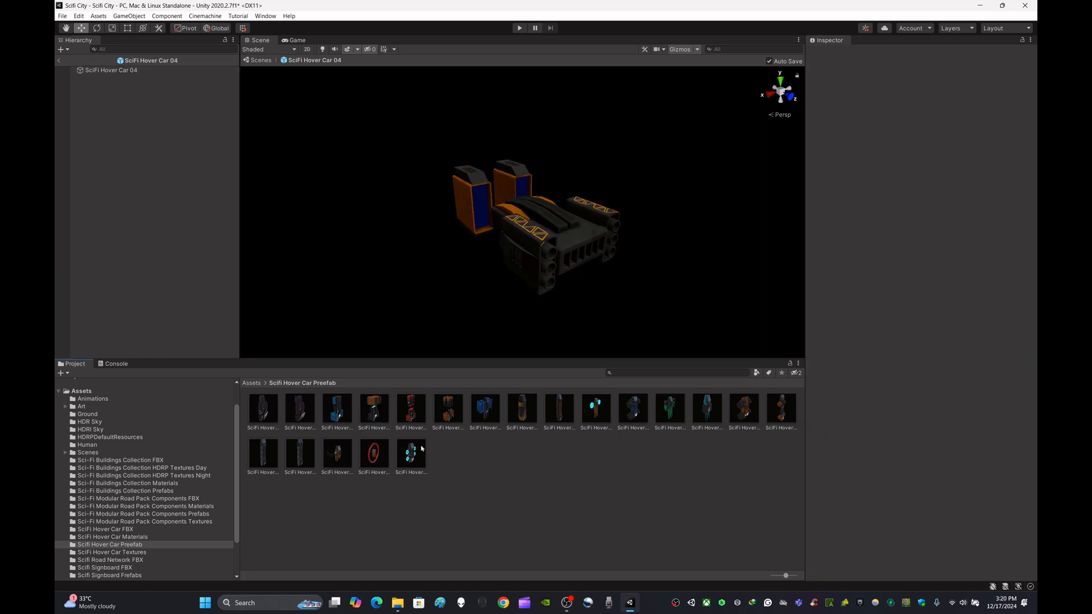
pyautogui.click(259, 60)
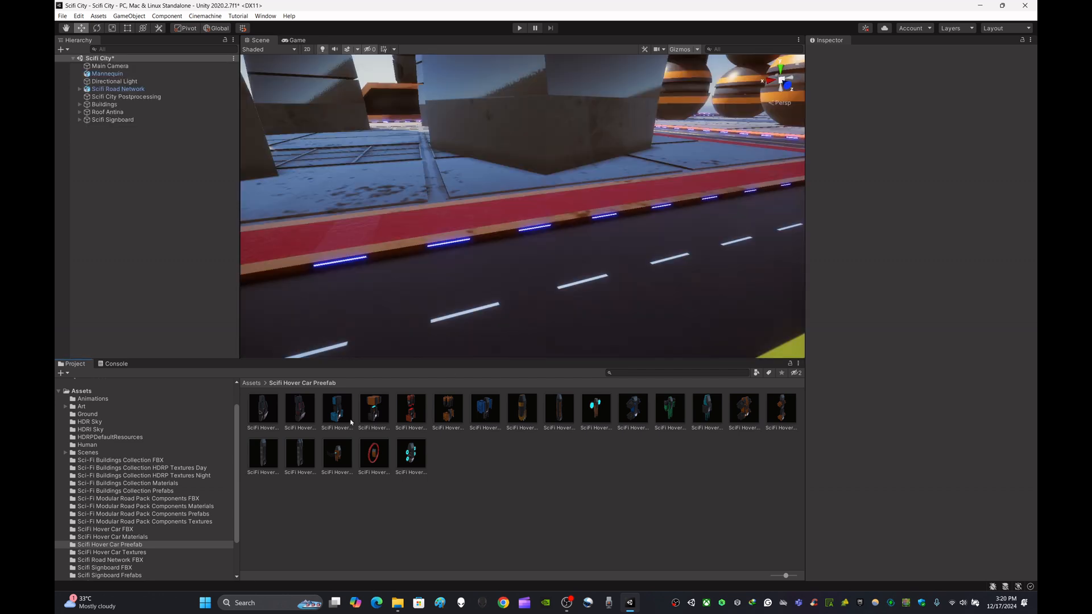
# Try placing a SciFi Hover Car 03 on the road near the viewer, and delete it.
pyautogui.click(338, 409)
pyautogui.moveTo(341, 410); pyautogui.dragTo(676, 268)
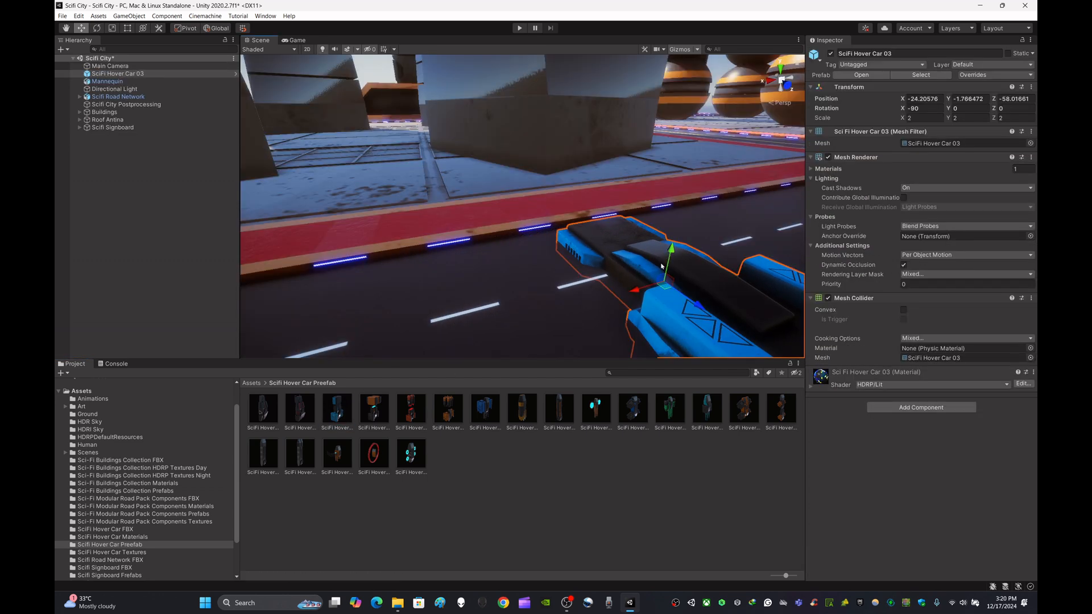
pyautogui.press('Delete')
pyautogui.click(373, 417)
# Place a SciFi Hover Car 03 in the road's lane and raise it above the surface to Y -0.238.
pyautogui.click(337, 418)
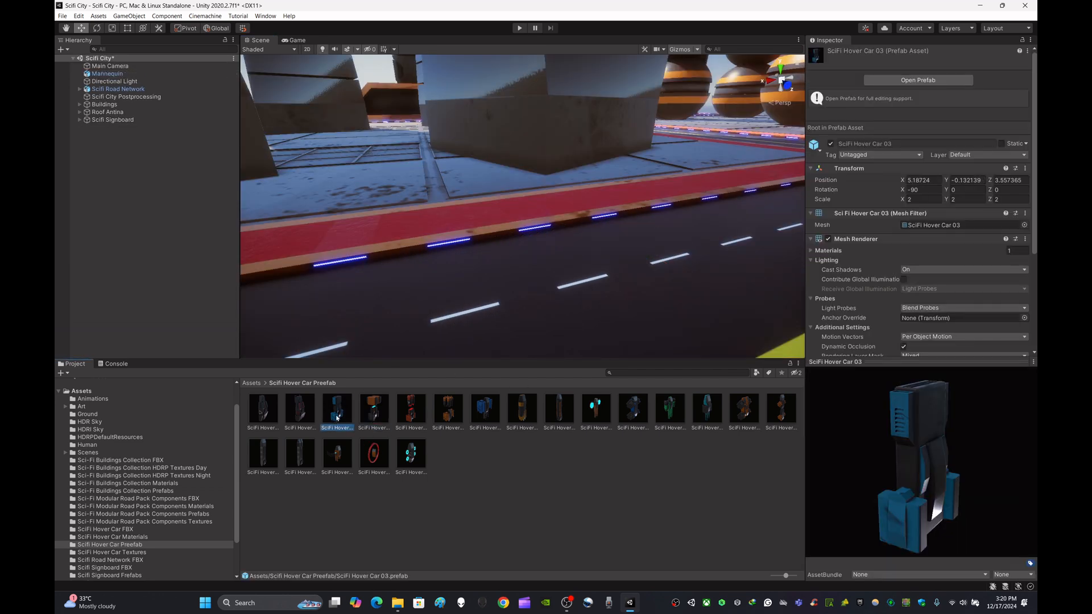
pyautogui.moveTo(337, 418); pyautogui.dragTo(603, 318)
pyautogui.moveTo(592, 274); pyautogui.dragTo(628, 186)
pyautogui.moveTo(687, 242); pyautogui.dragTo(662, 246, button='right')
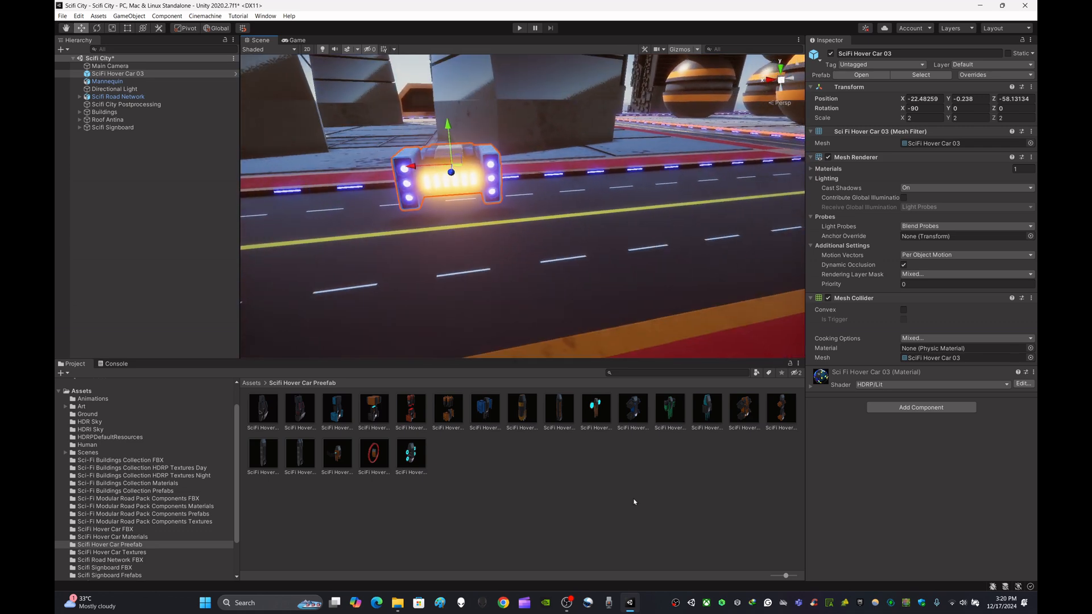
# Try a different Bloom intensity in the Scifi City Postprocessing volume to tame the car's glow, and restore it to 0.4.
pyautogui.click(134, 177)
pyautogui.click(132, 104)
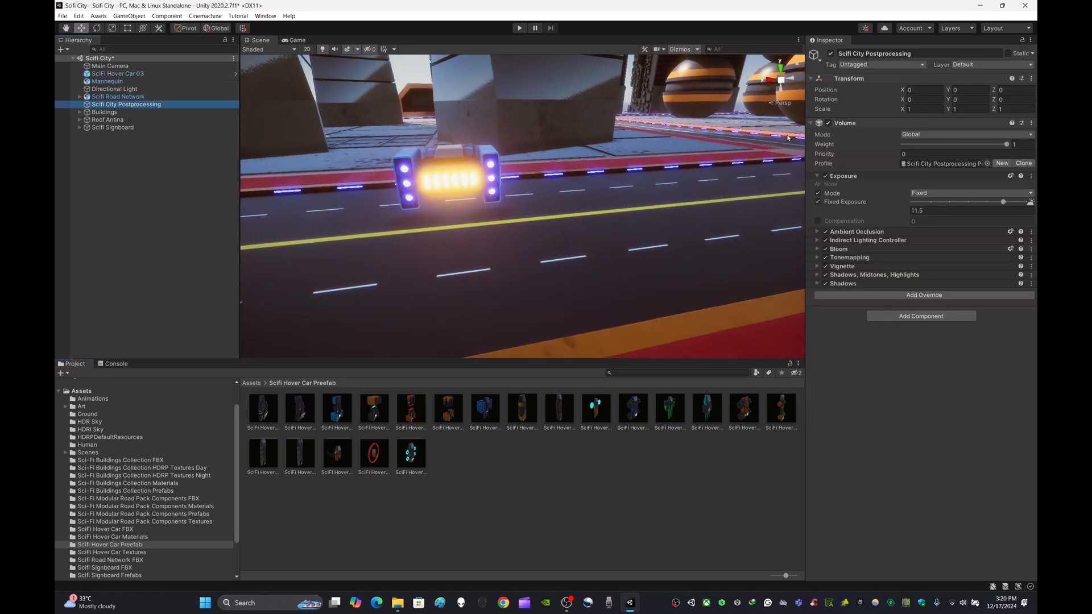
pyautogui.click(859, 248)
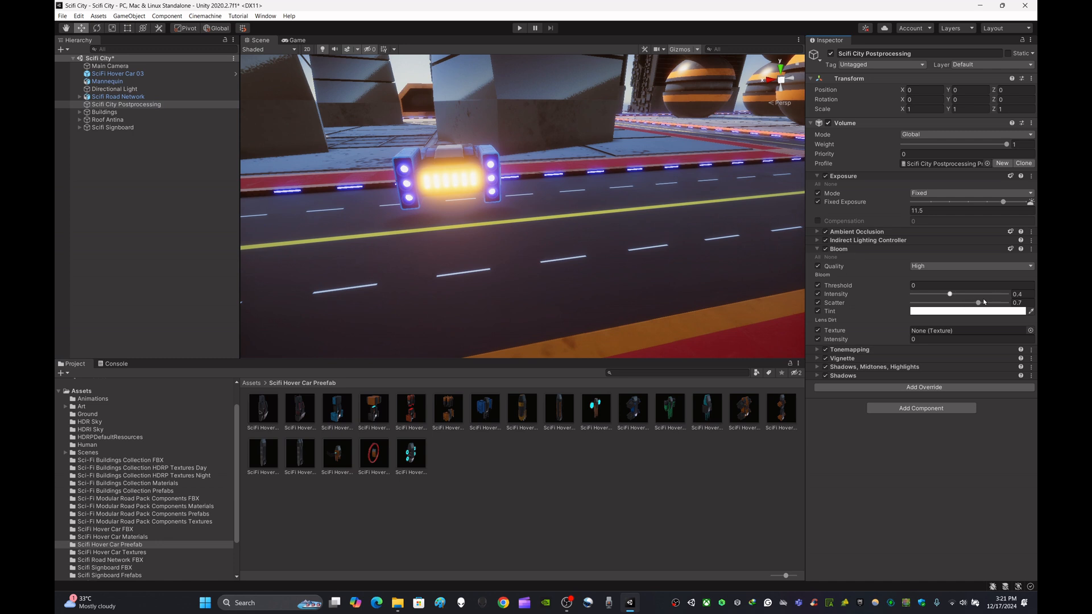
pyautogui.click(949, 295)
pyautogui.moveTo(949, 296); pyautogui.dragTo(906, 311)
pyautogui.click(1008, 297)
pyautogui.write('0.4')
pyautogui.hotkey('ctrl', 'z')
pyautogui.click(1025, 303)
pyautogui.click(540, 515)
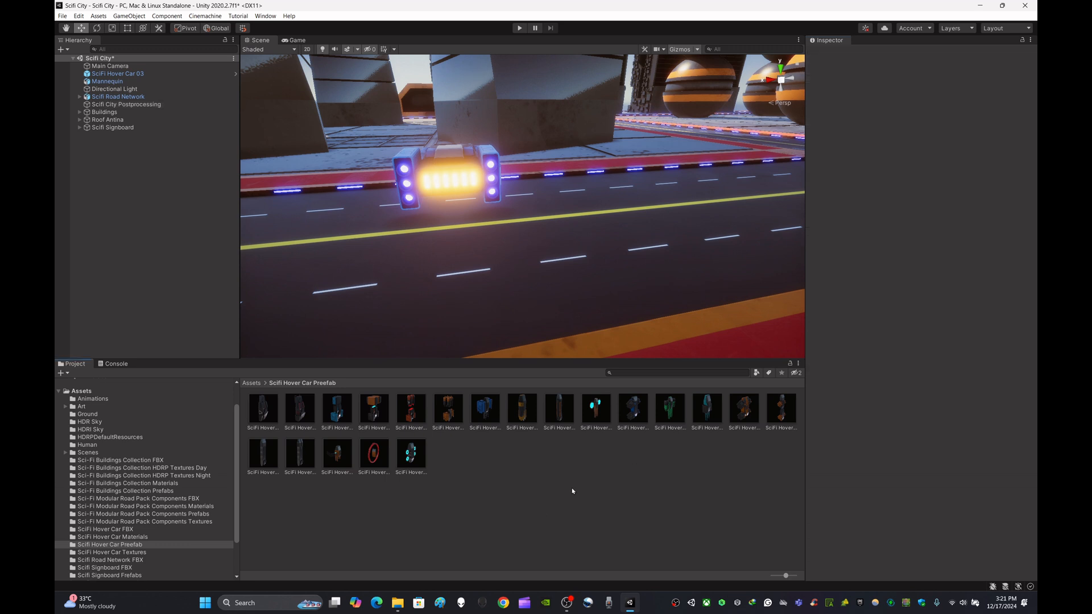
# Select all the materials in the SciFi Hover Car Materials folder.
pyautogui.click(255, 384)
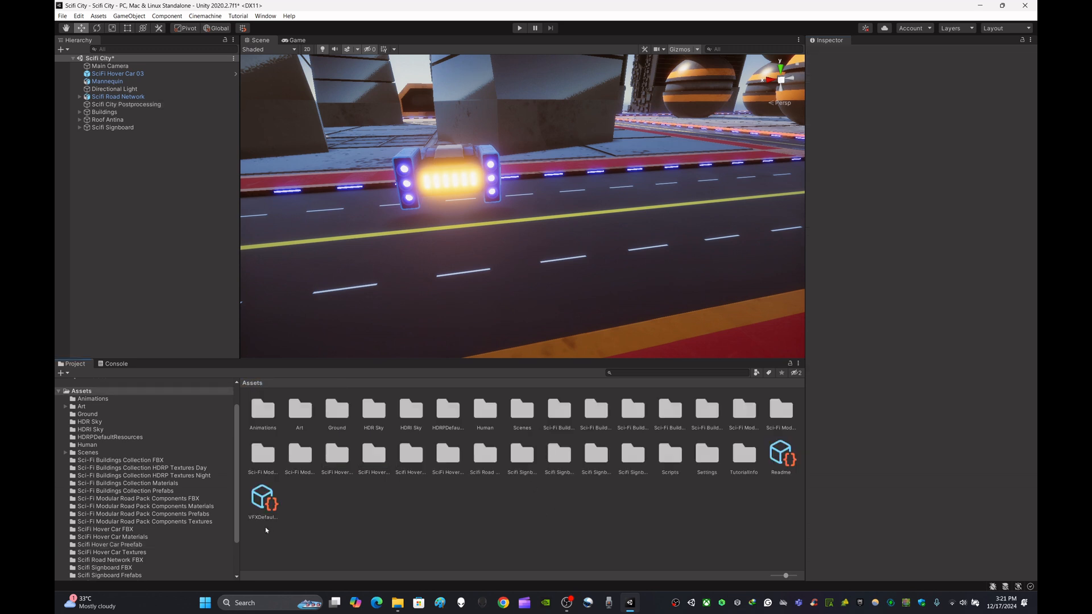
pyautogui.click(203, 515)
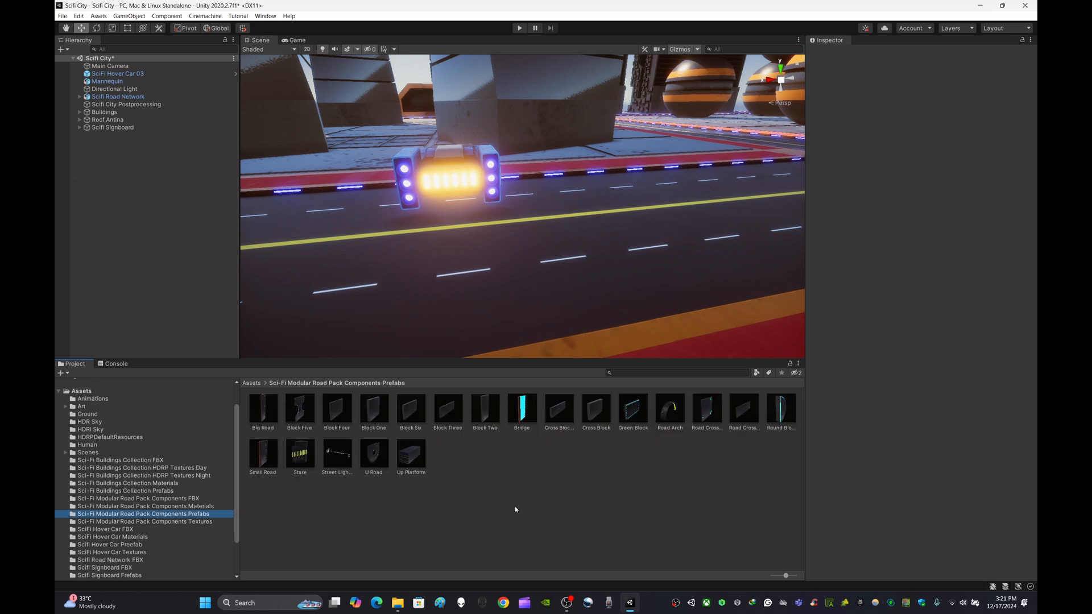
pyautogui.click(171, 506)
pyautogui.click(390, 488)
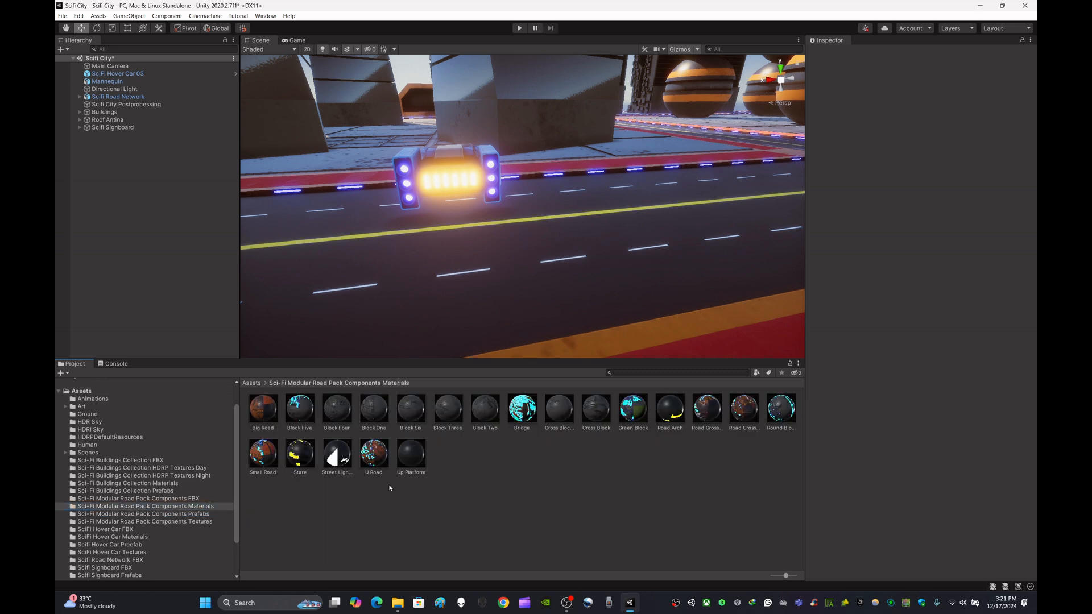
pyautogui.scroll(-3, 135, 520)
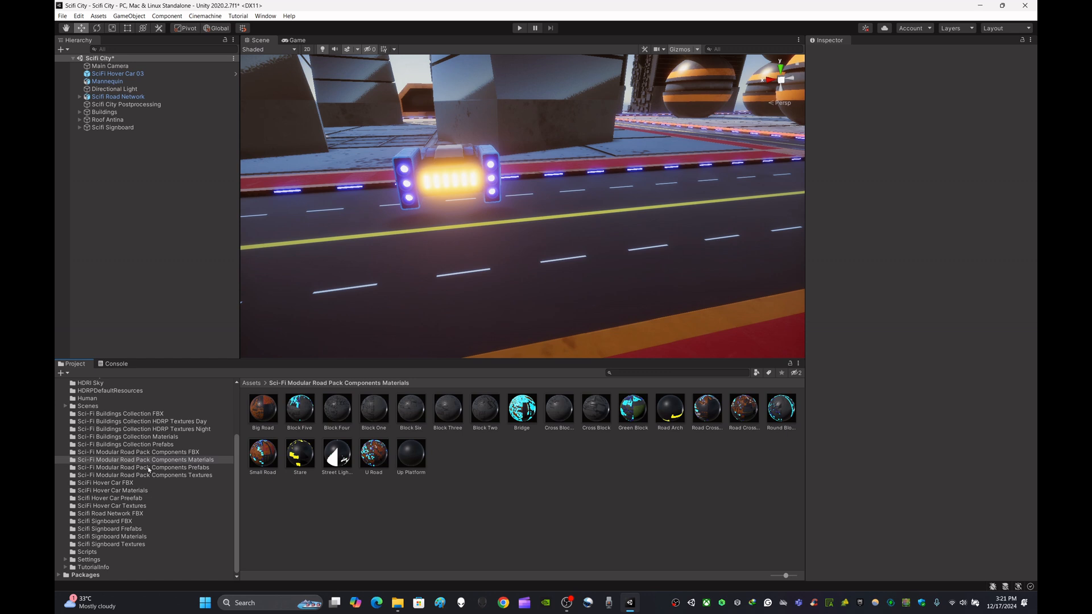
pyautogui.scroll(5, 153, 477)
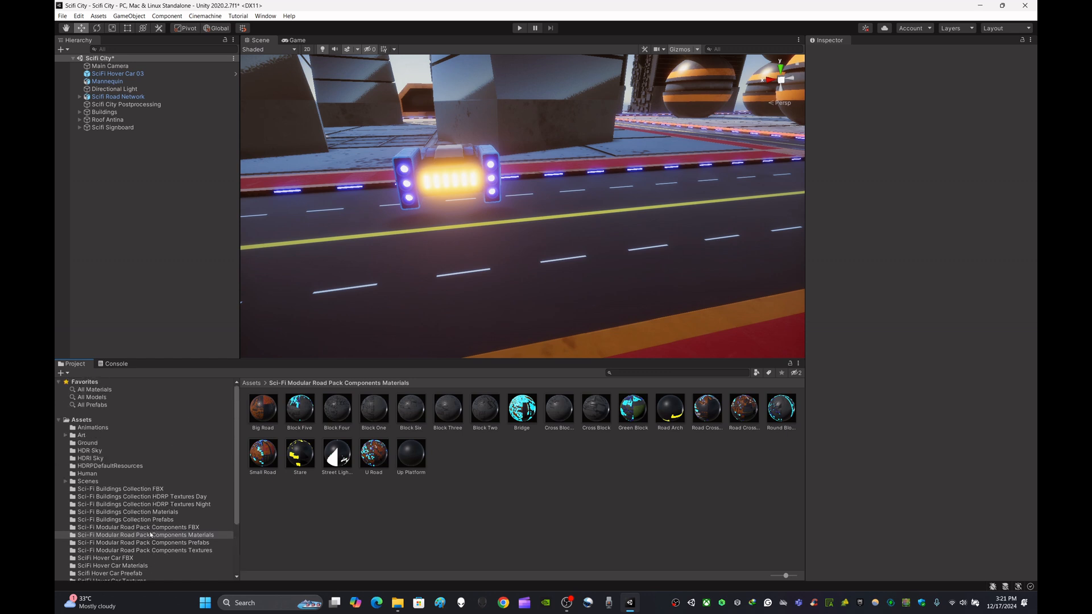
pyautogui.scroll(-3, 150, 535)
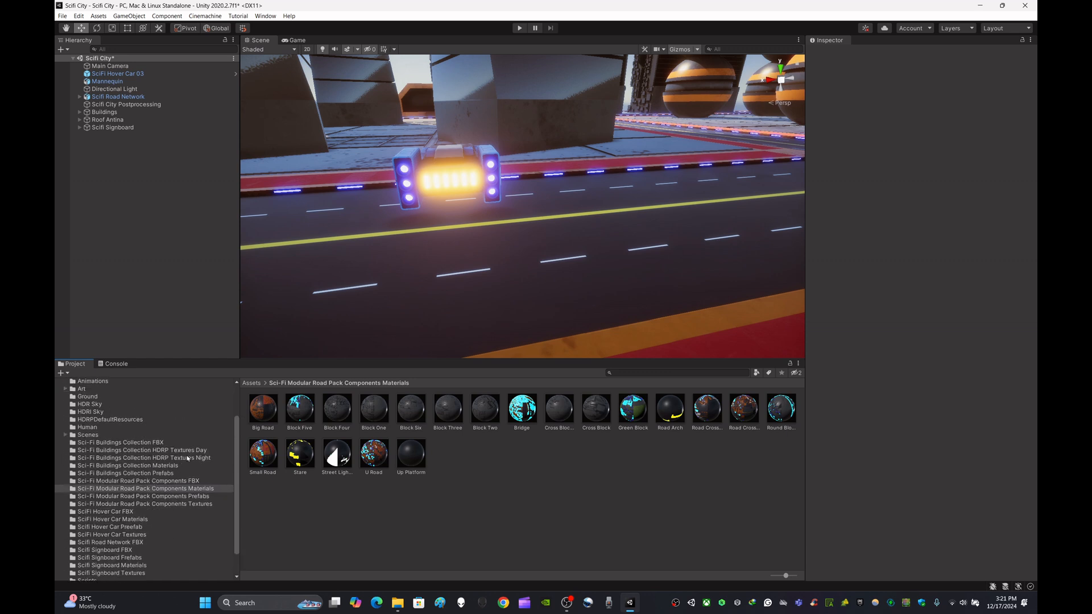
pyautogui.click(136, 519)
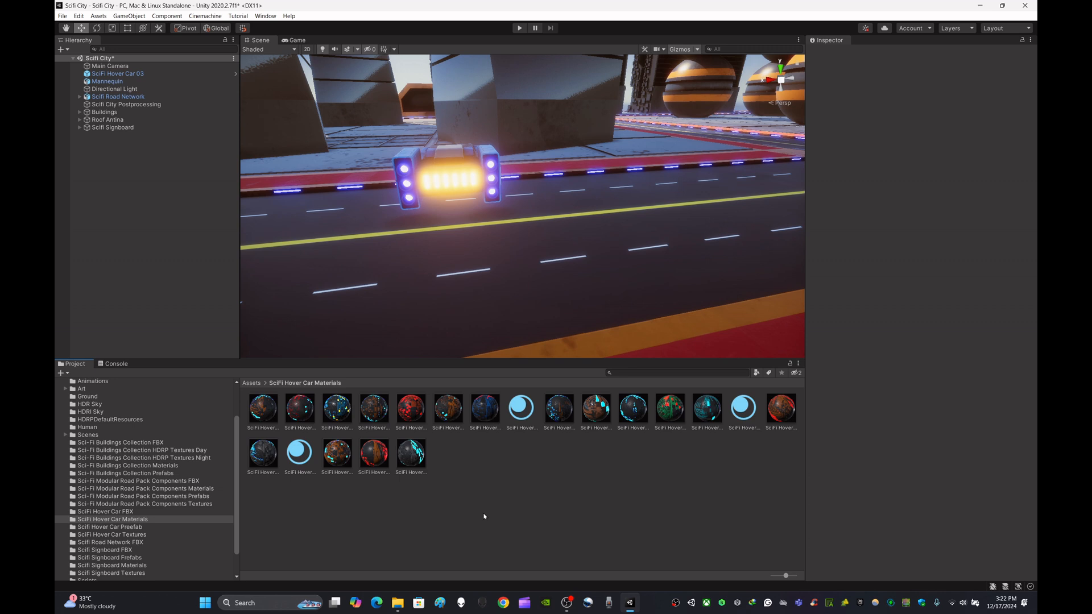
pyautogui.hotkey('ctrl', 'a')
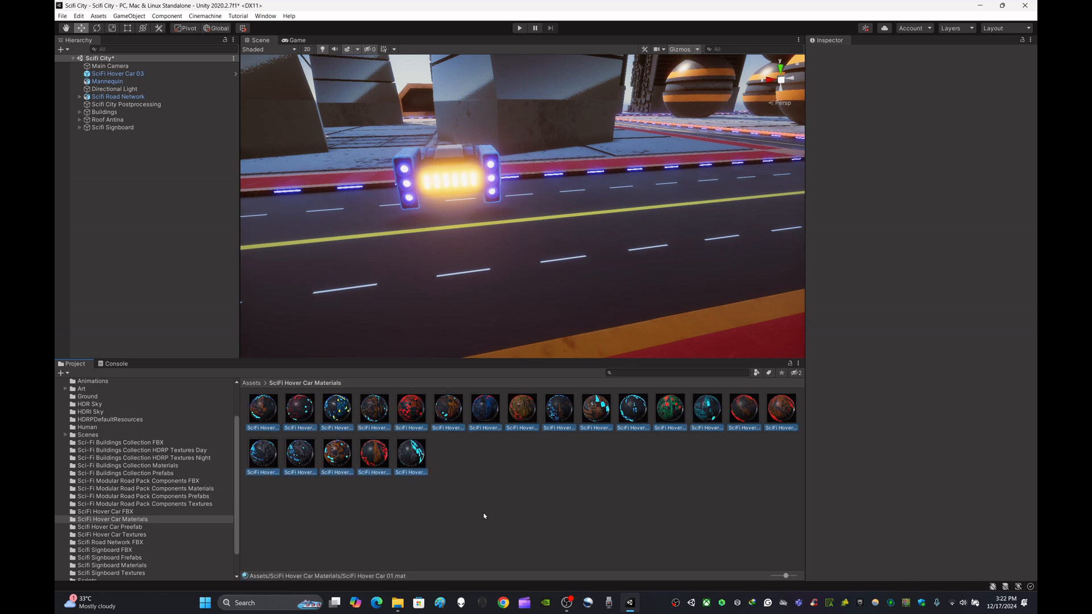
# Set the emission Exposure weight of all selected hover car materials to 0.998 and save the scene.
pyautogui.scroll(-5, 966, 228)
pyautogui.click(1024, 283)
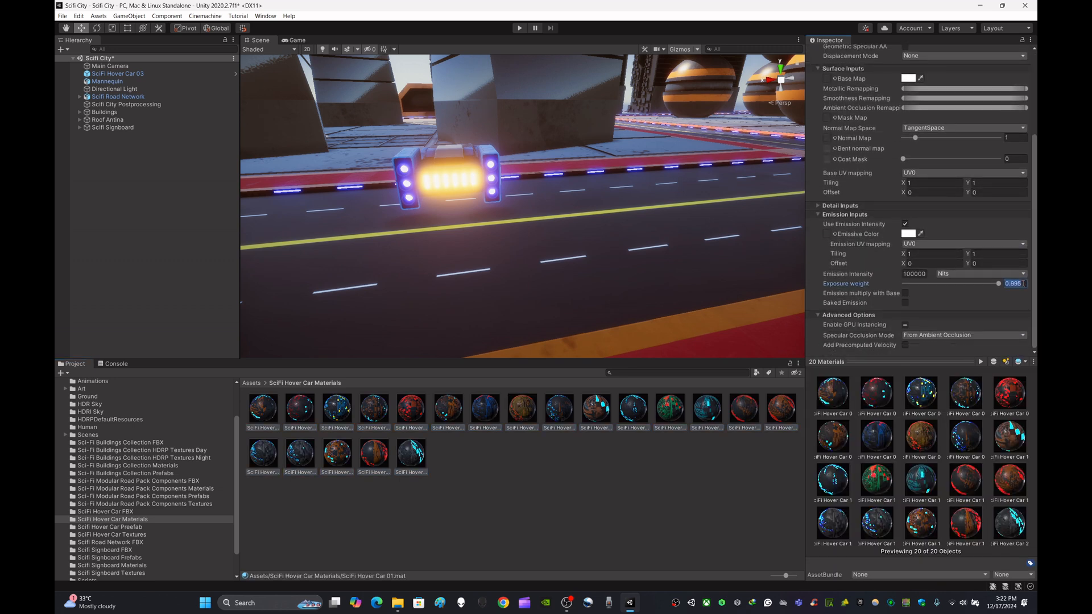
pyautogui.click(1024, 283)
pyautogui.press('BackSpace')
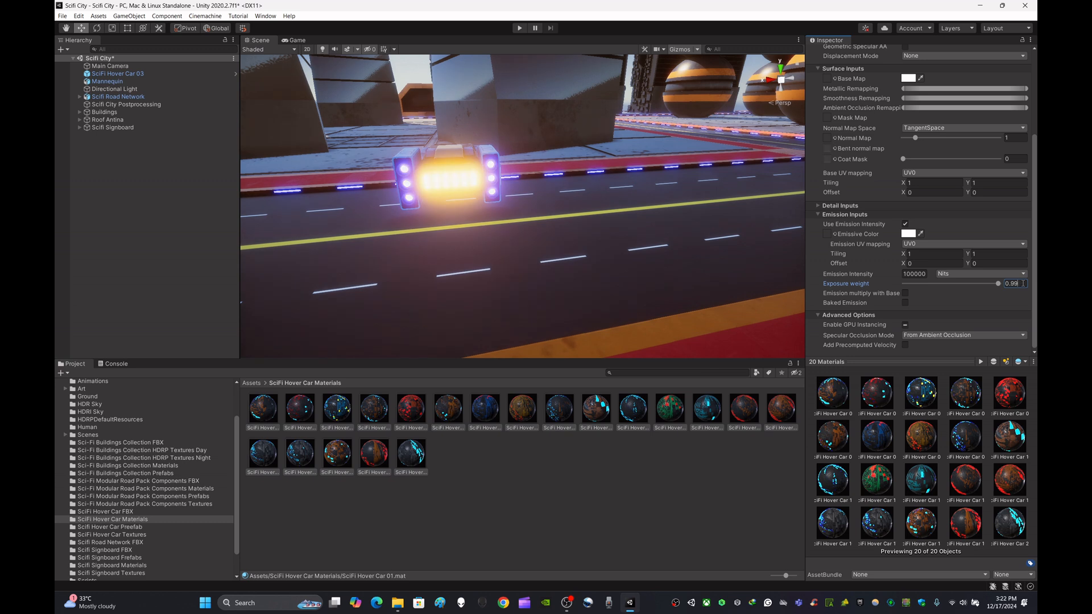
pyautogui.write('8')
pyautogui.press('BackSpace')
pyautogui.write('9')
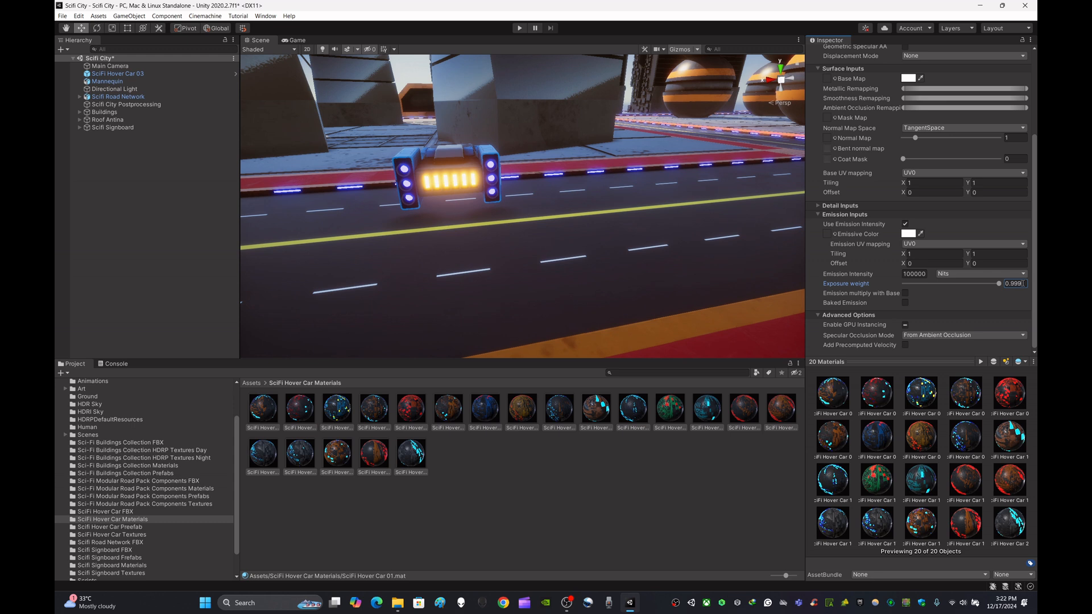
pyautogui.press('BackSpace')
pyautogui.write('8')
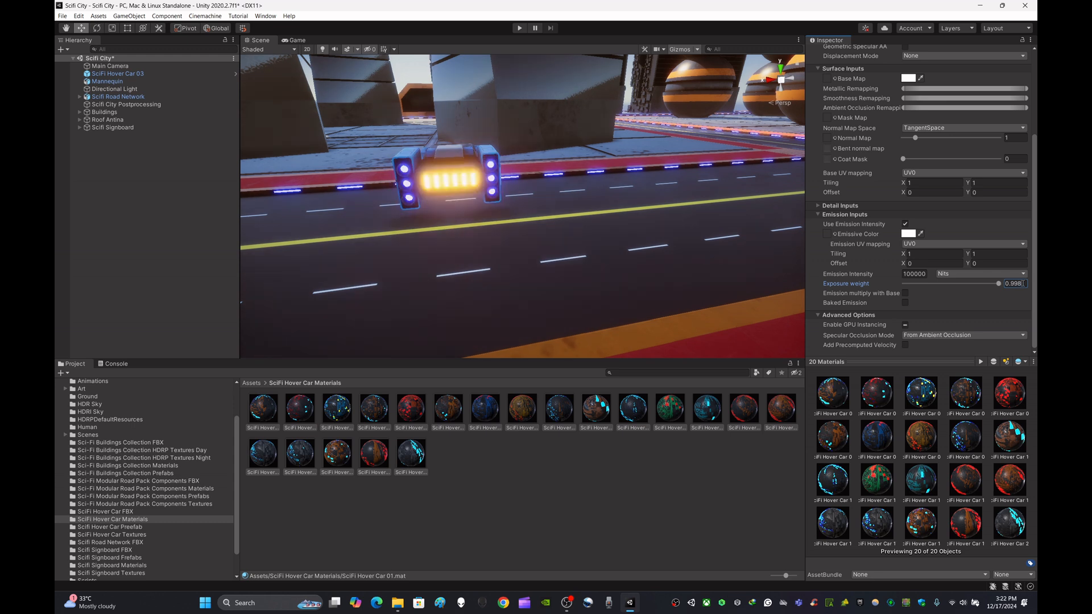
pyautogui.click(600, 496)
pyautogui.hotkey('ctrl', 's')
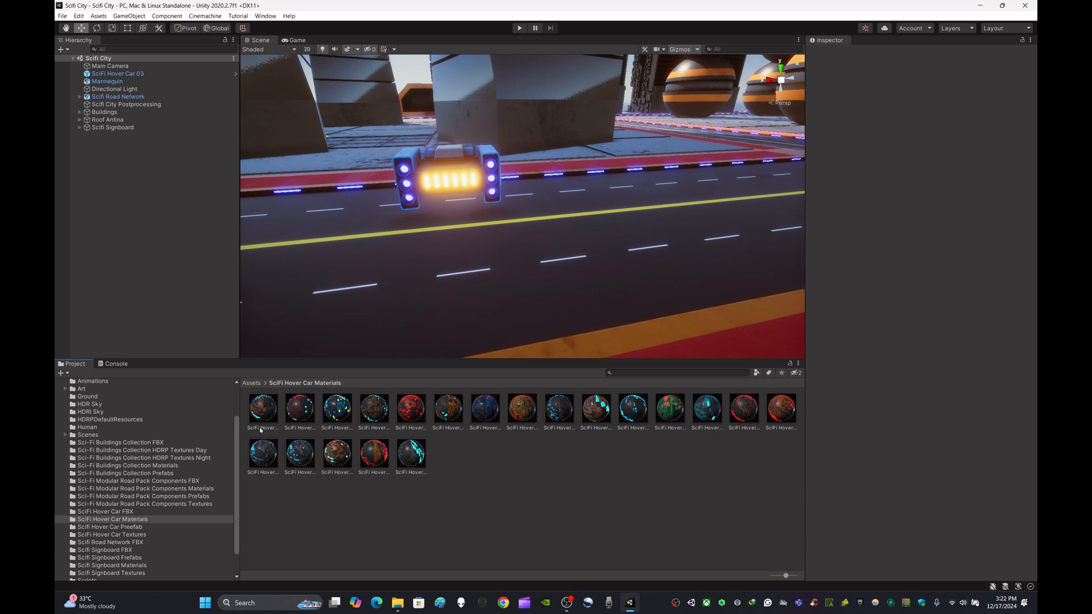
# Place a SciFi Hover Car 01 on the road beside the existing car, and delete the SciFi Hover Car 03.
pyautogui.click(150, 529)
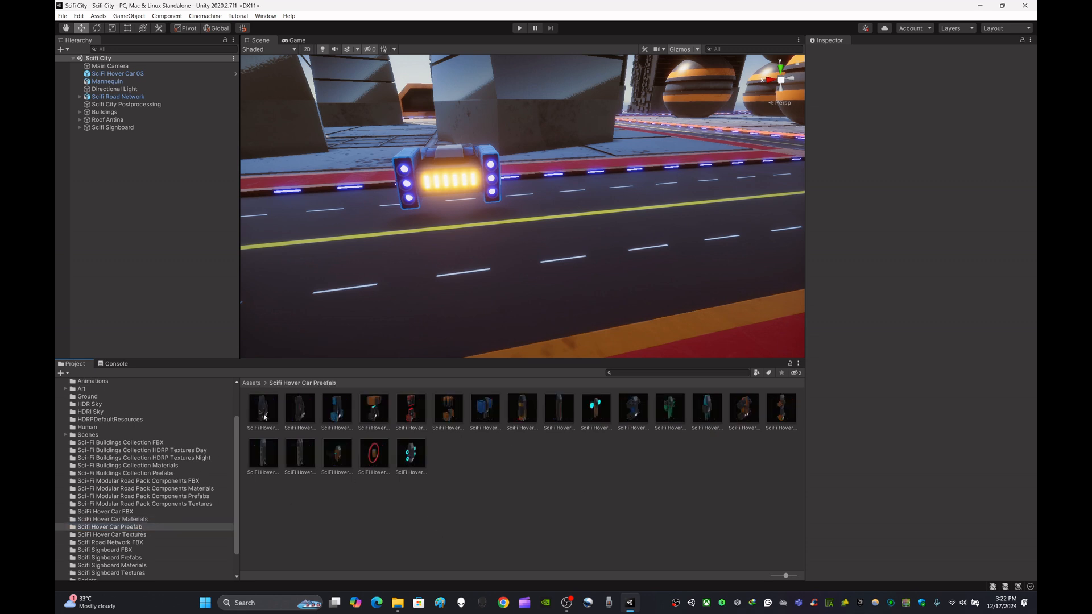
pyautogui.moveTo(262, 408); pyautogui.dragTo(568, 120)
pyautogui.click(536, 463)
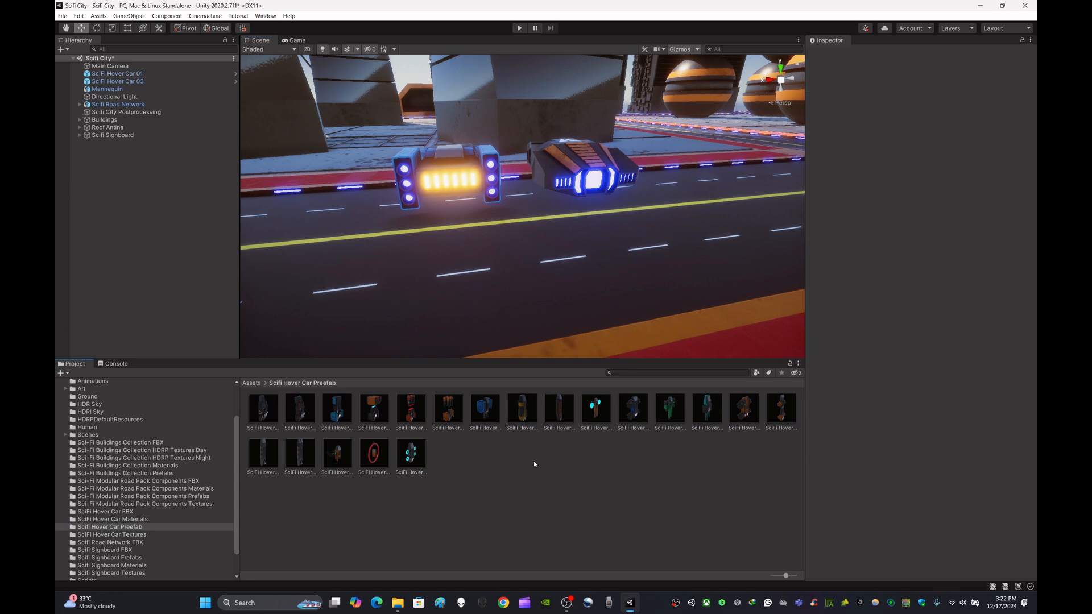
pyautogui.click(463, 184)
pyautogui.press('Delete')
# Try a SciFi Hover Car 05 in the nearer lane, and delete it together with the SciFi Hover Car 01.
pyautogui.click(410, 453)
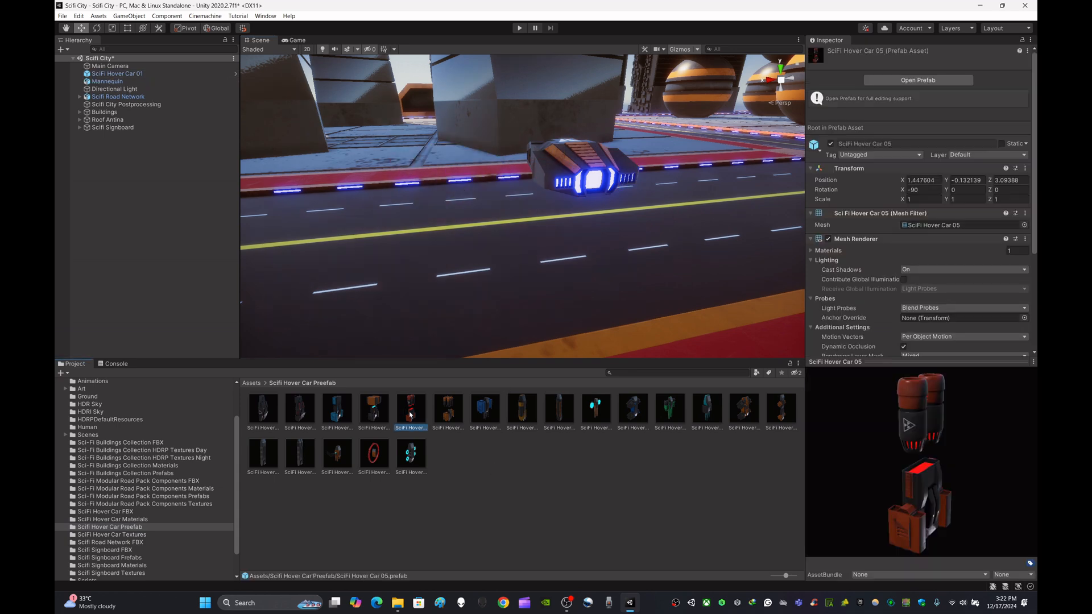
pyautogui.moveTo(410, 454); pyautogui.dragTo(508, 183)
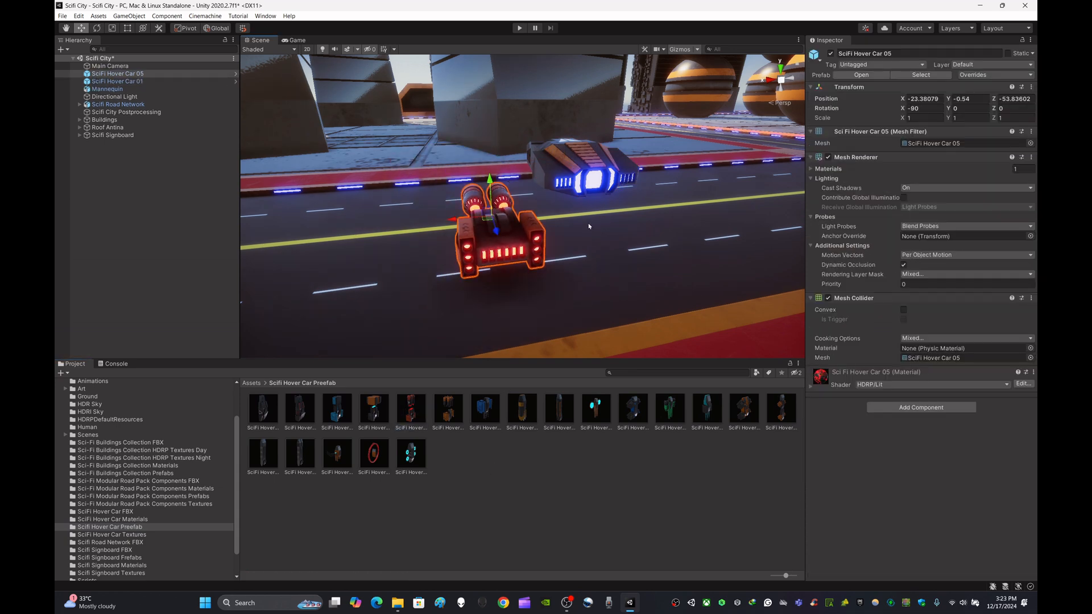
pyautogui.press('Delete')
pyautogui.click(570, 175)
pyautogui.press('Delete')
# Check the scale of the SciFi Hover Car 01 to 04 prefabs one after another.
pyautogui.doubleClick(265, 414)
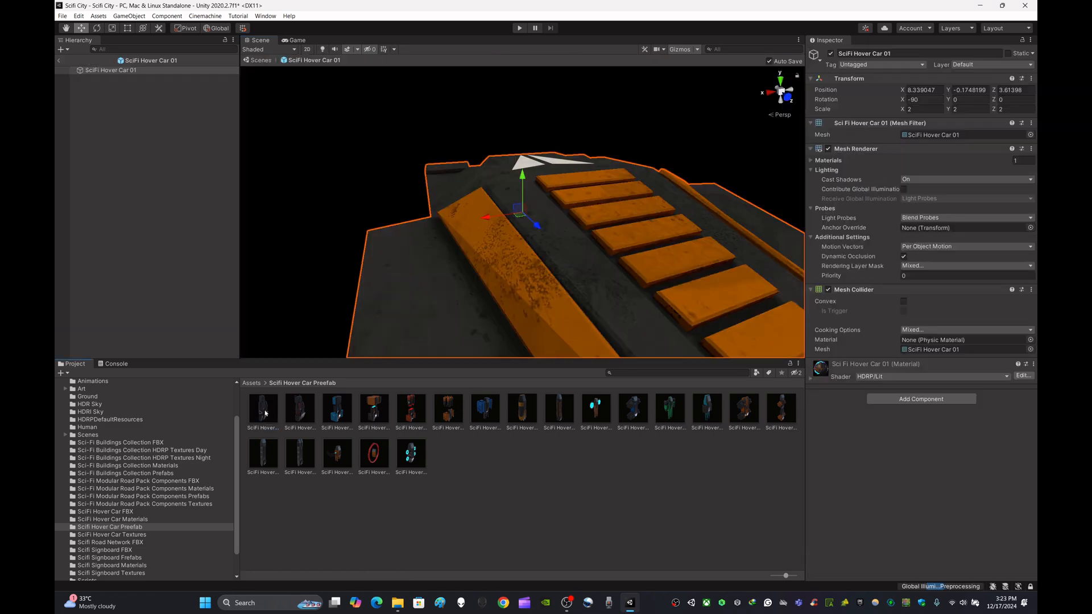
pyautogui.click(306, 409)
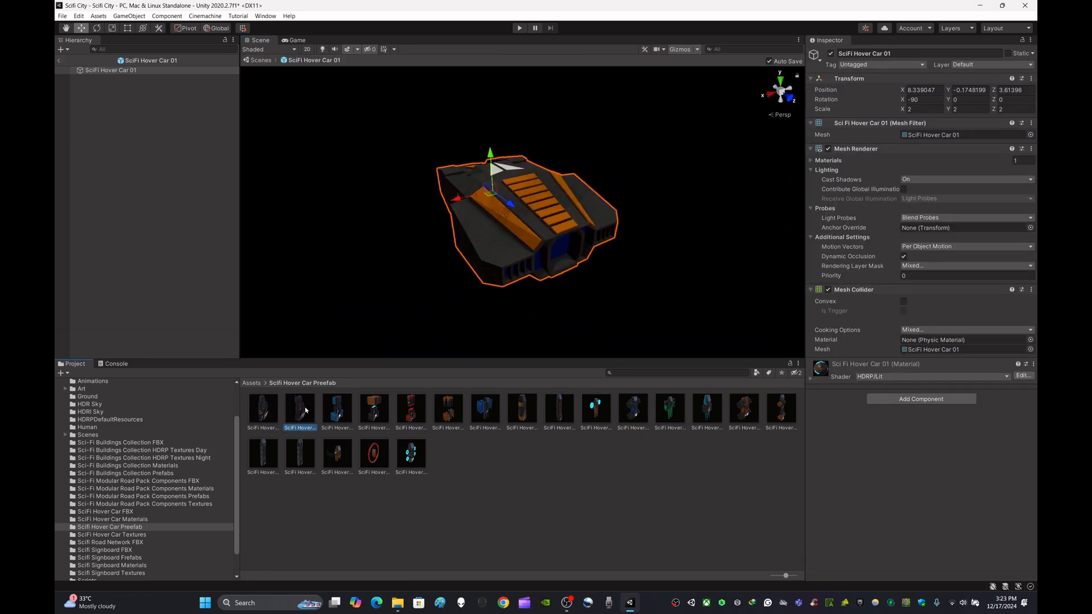
pyautogui.doubleClick(305, 410)
pyautogui.doubleClick(335, 411)
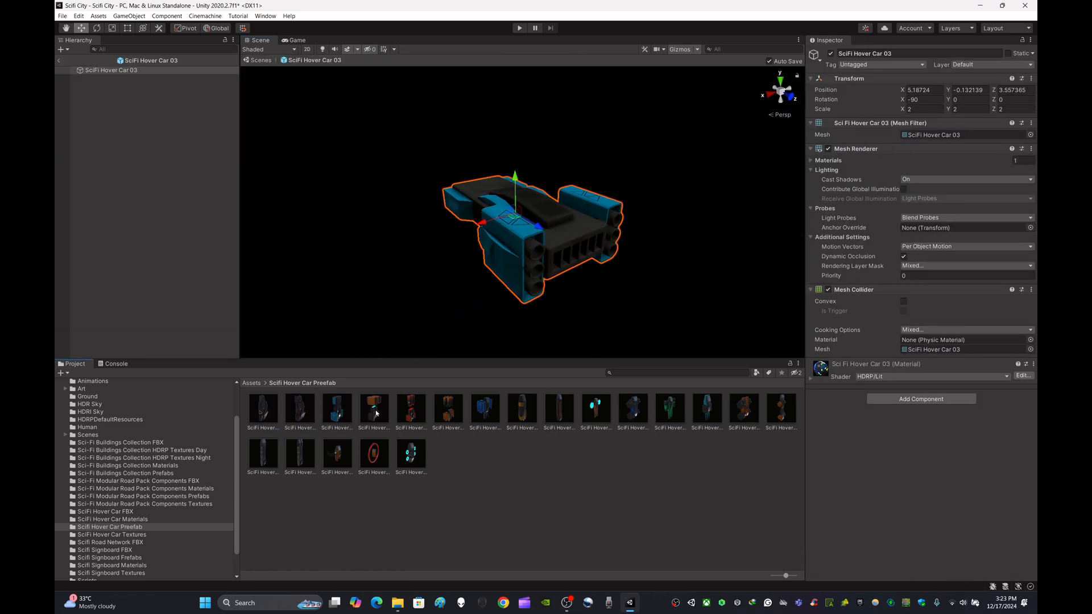
pyautogui.doubleClick(375, 413)
# Set the SciFi Hover Car 05 prefab's scale to 2 on X, Y and Z.
pyautogui.doubleClick(410, 409)
pyautogui.click(923, 109)
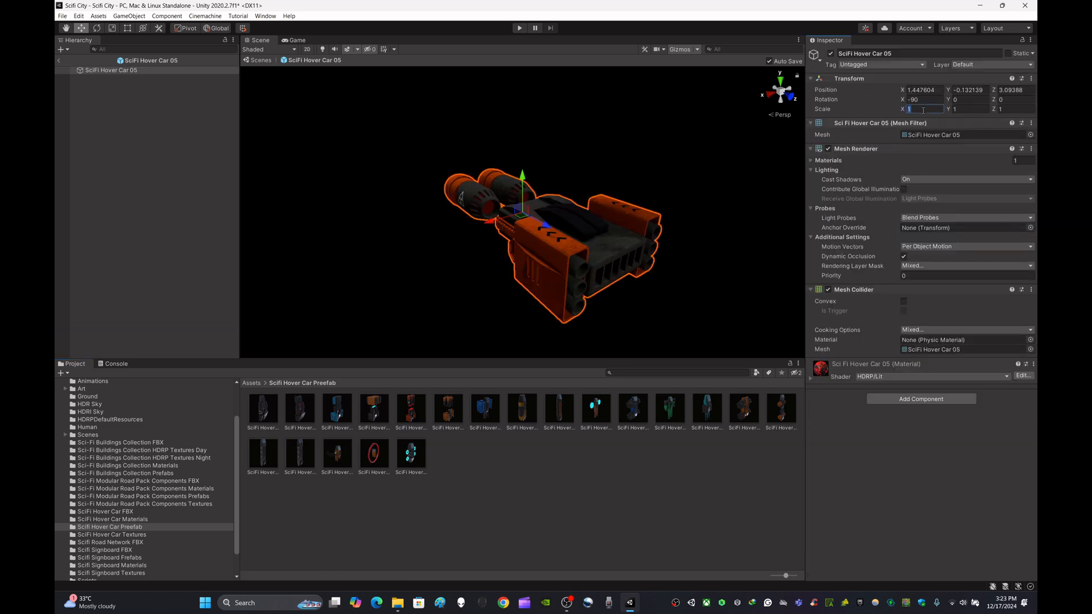
pyautogui.write('2')
pyautogui.press('Tab')
pyautogui.write('12')
pyautogui.press('Tab')
pyautogui.write('12')
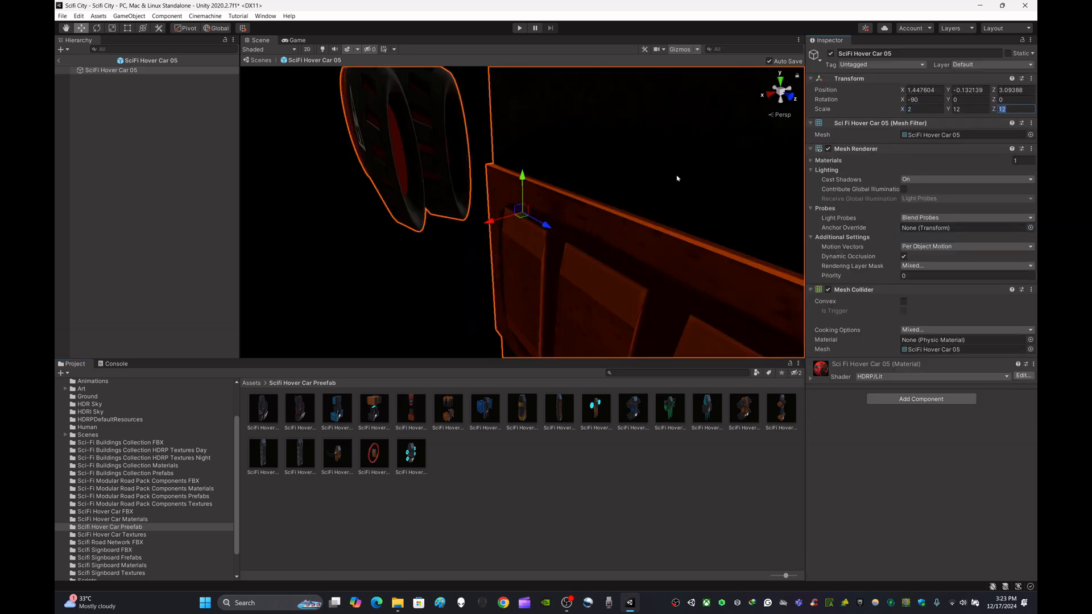
pyautogui.click(987, 109)
pyautogui.write('2')
pyautogui.press('Tab')
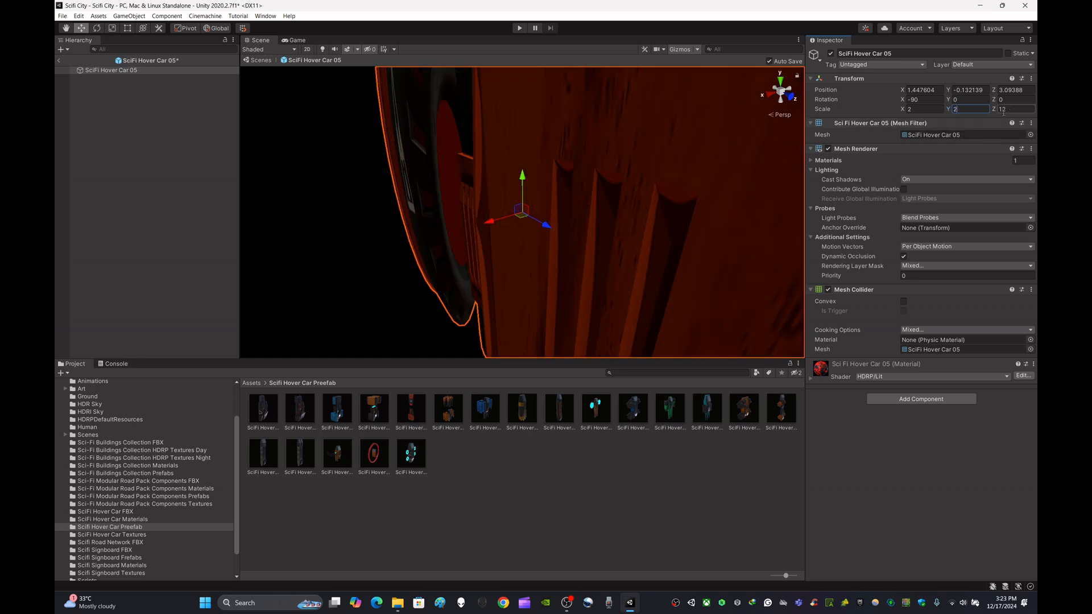
pyautogui.write('2')
pyautogui.click(553, 502)
pyautogui.scroll(-5, 594, 239)
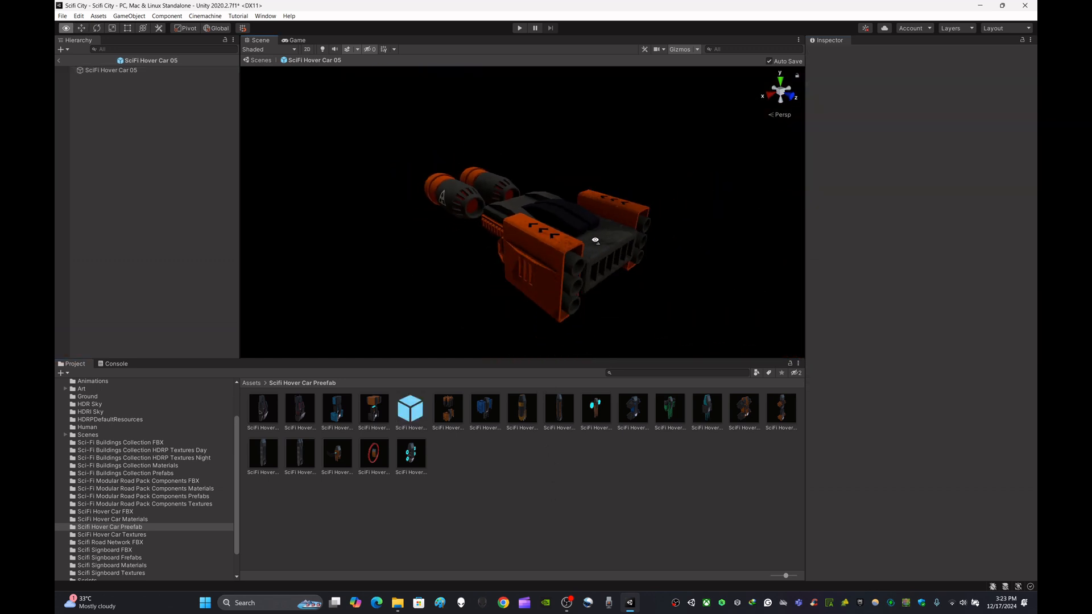
pyautogui.click(531, 531)
# Set the SciFi Hover Car 06 prefab's scale to 2 on X, Y and Z.
pyautogui.click(449, 413)
pyautogui.doubleClick(448, 413)
pyautogui.click(922, 110)
pyautogui.write('2')
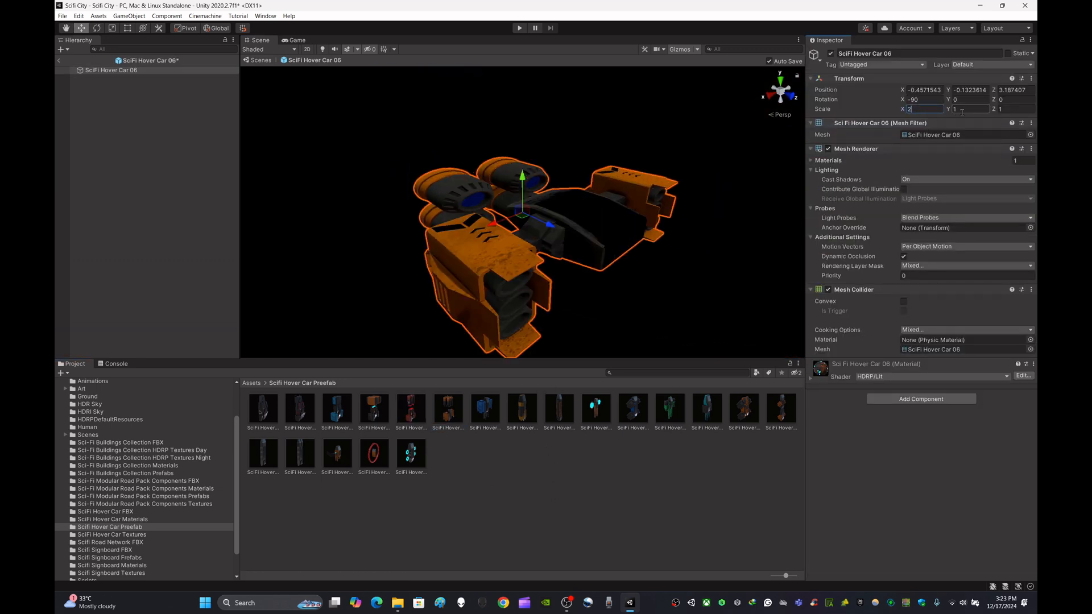
pyautogui.click(964, 110)
pyautogui.write('2')
pyautogui.click(1010, 110)
pyautogui.write('2')
pyautogui.click(631, 503)
pyautogui.scroll(-6, 602, 232)
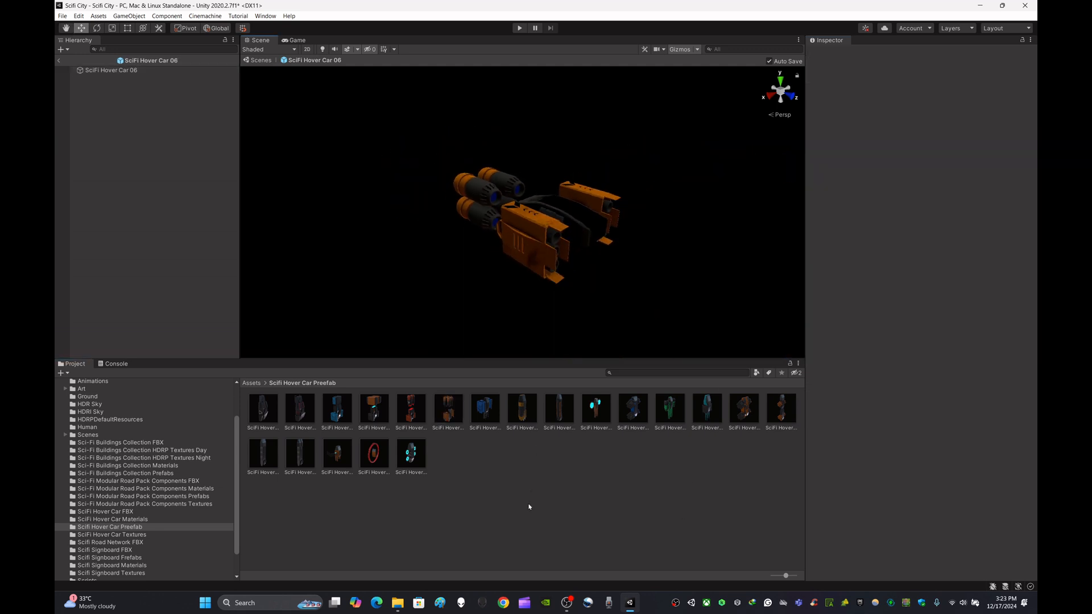
# Set the SciFi Hover Car 07 prefab's scale to 2 on X, Y and Z.
pyautogui.click(448, 410)
pyautogui.click(485, 409)
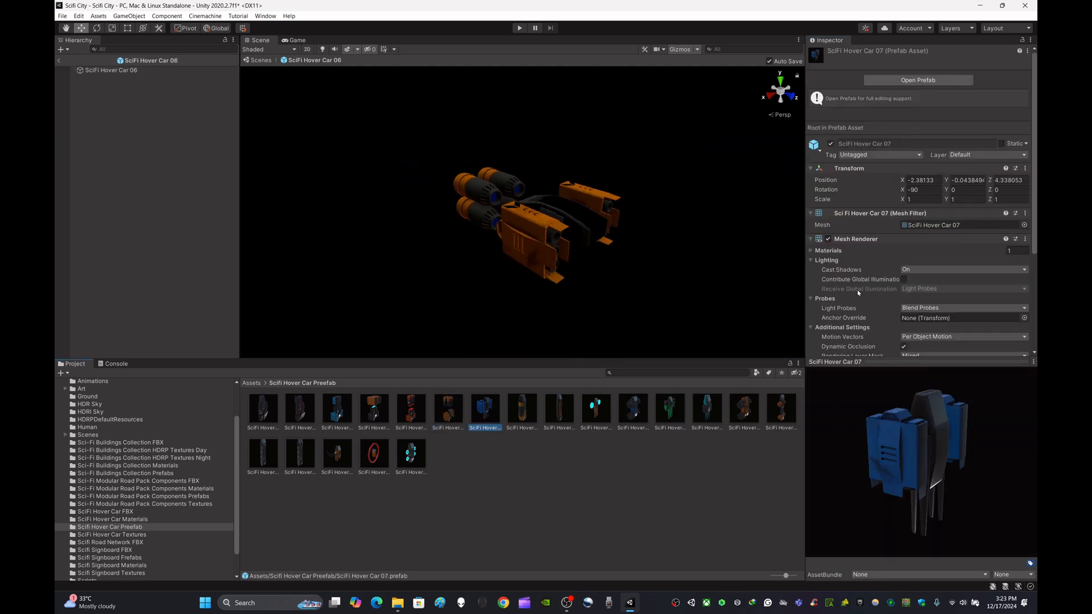
pyautogui.click(927, 200)
pyautogui.click(561, 496)
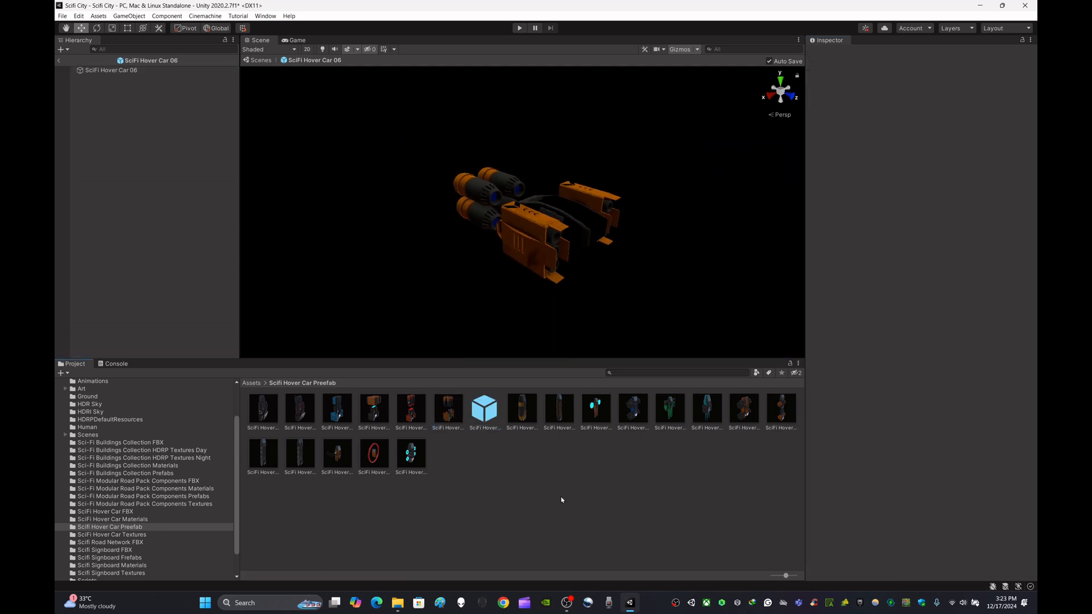
pyautogui.doubleClick(485, 410)
pyautogui.click(972, 109)
pyautogui.write('2')
pyautogui.click(1012, 110)
pyautogui.write('2')
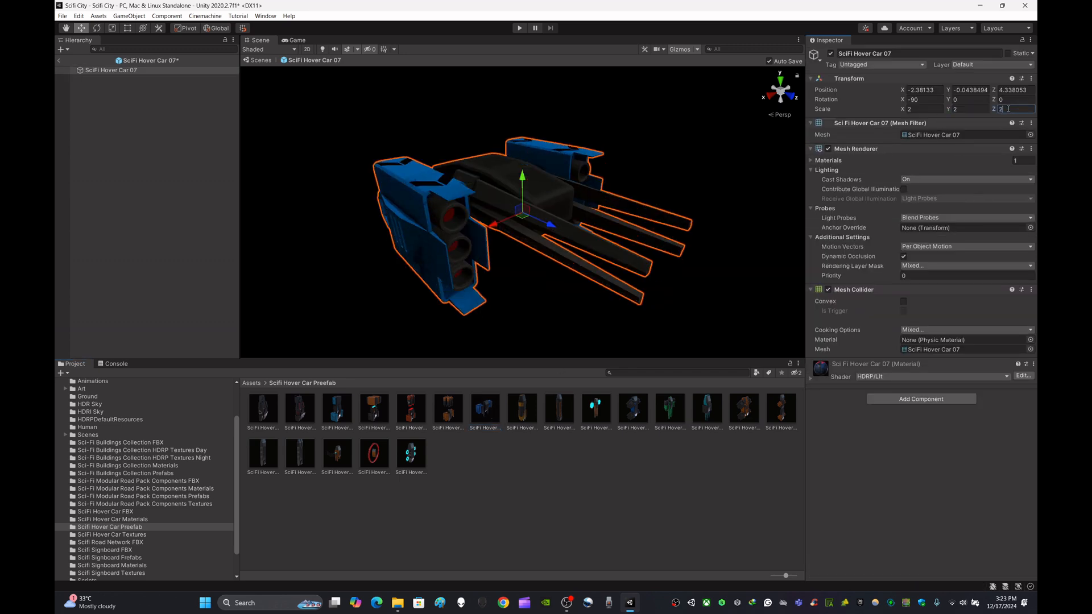
pyautogui.click(602, 485)
# Set the SciFi Hover Car 08 prefab's scale to 3 on X, Y and Z.
pyautogui.click(522, 408)
pyautogui.doubleClick(522, 409)
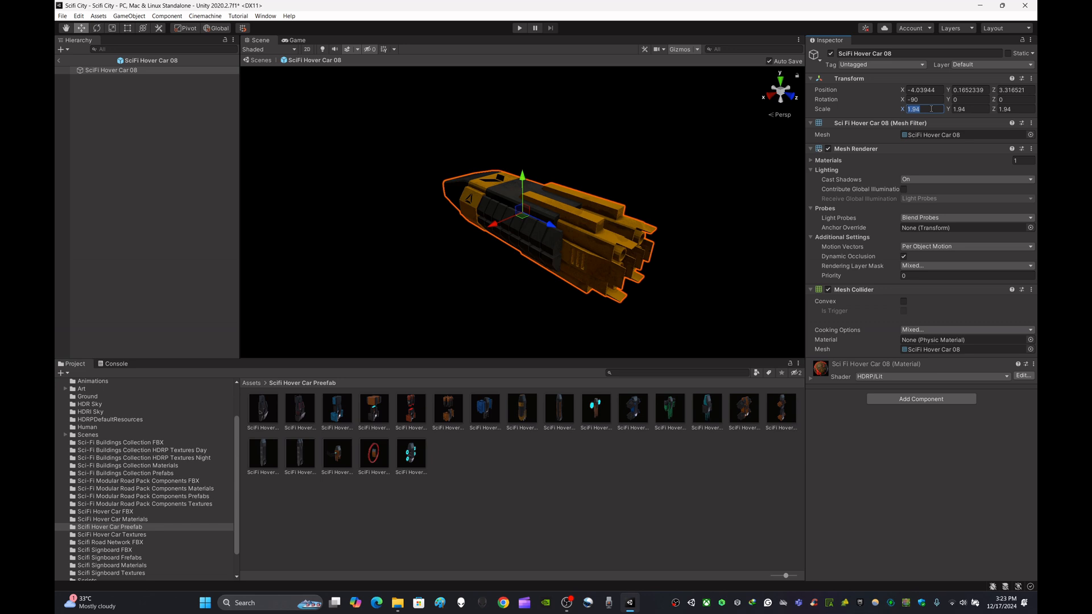
pyautogui.write('3')
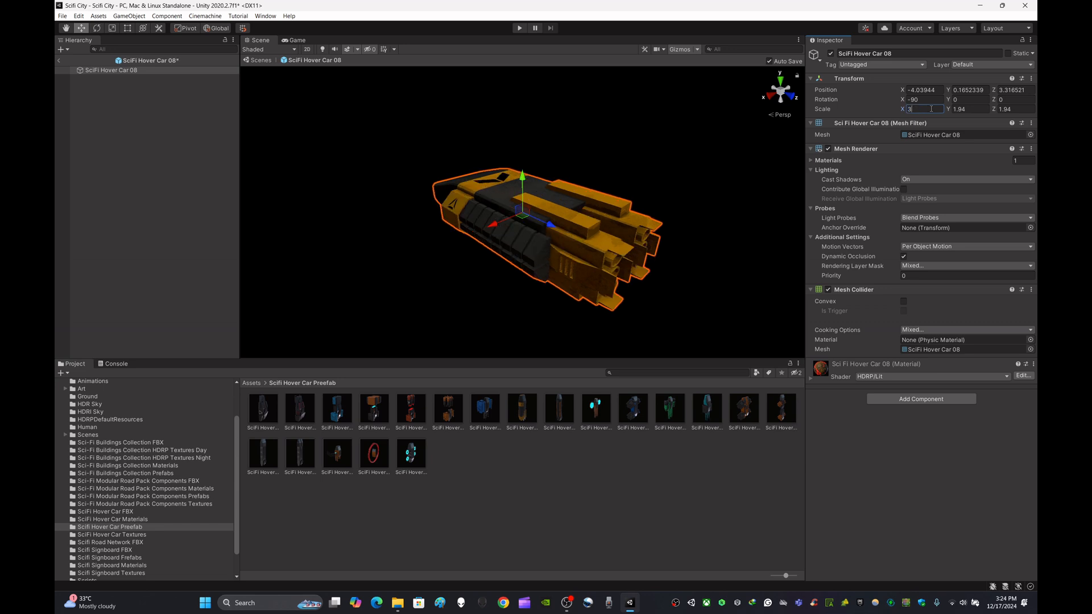
pyautogui.click(970, 109)
pyautogui.write('3')
pyautogui.click(1013, 108)
pyautogui.write('3')
pyautogui.click(592, 476)
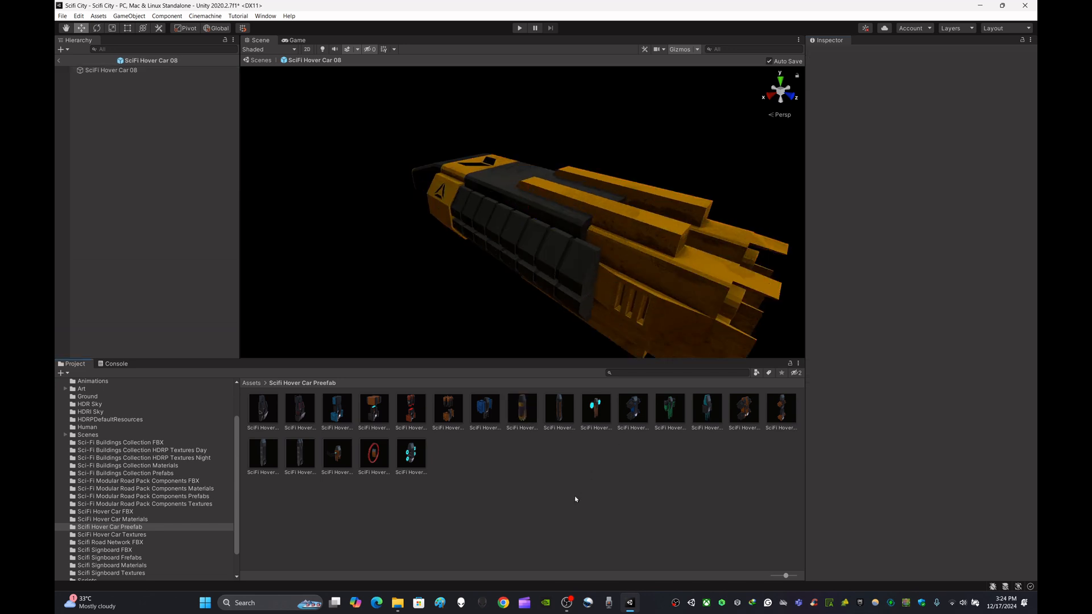
# Set the SciFi Hover Car 09 prefab's scale to 3 on X, Y and Z.
pyautogui.doubleClick(560, 408)
pyautogui.click(922, 109)
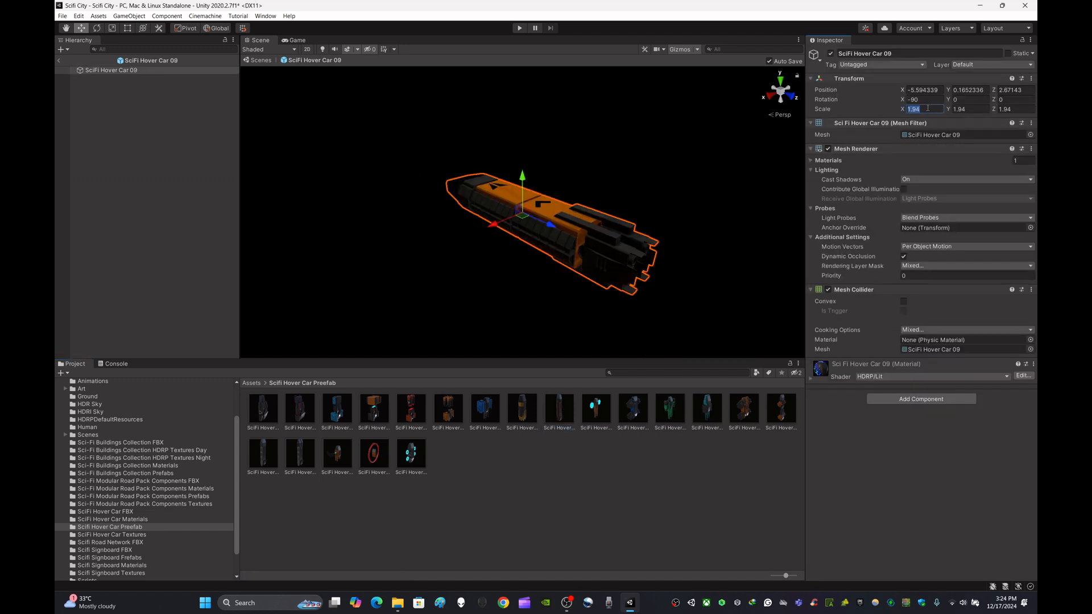
pyautogui.write('3')
pyautogui.click(969, 109)
pyautogui.write('3')
pyautogui.click(1013, 109)
pyautogui.write('3')
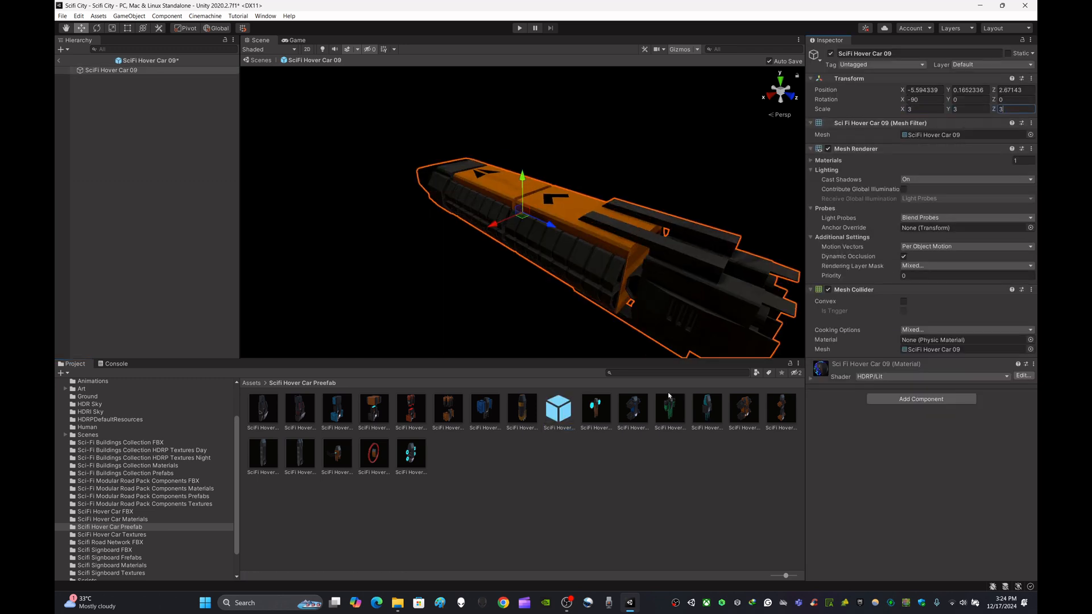
pyautogui.click(611, 503)
# Set the SciFi Hover Car 10 prefab's scale to 2 on X, Y and Z.
pyautogui.doubleClick(596, 408)
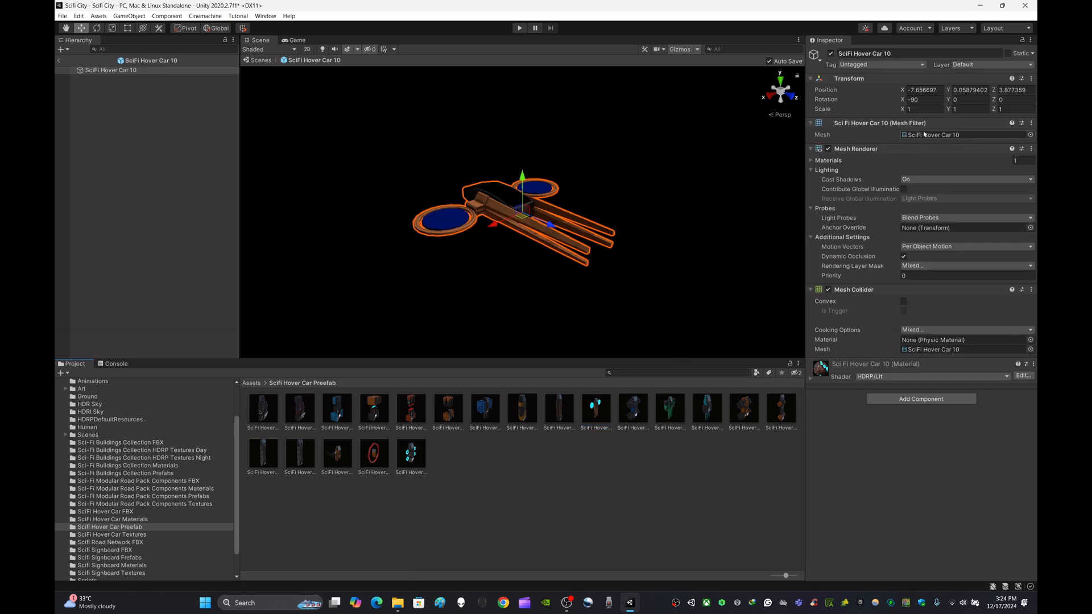
pyautogui.click(921, 109)
pyautogui.write('2')
pyautogui.click(968, 110)
pyautogui.write('2')
pyautogui.click(1009, 110)
pyautogui.write('2')
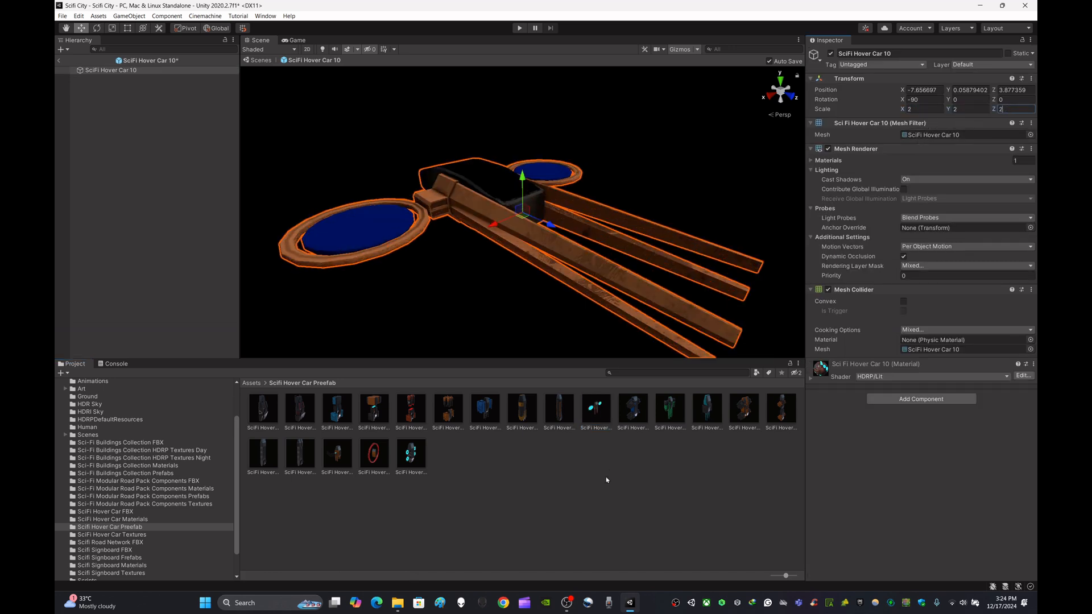
pyautogui.click(607, 479)
# Try an X scale of 3 on the SciFi Hover Car 11 prefab and undo it.
pyautogui.doubleClick(633, 409)
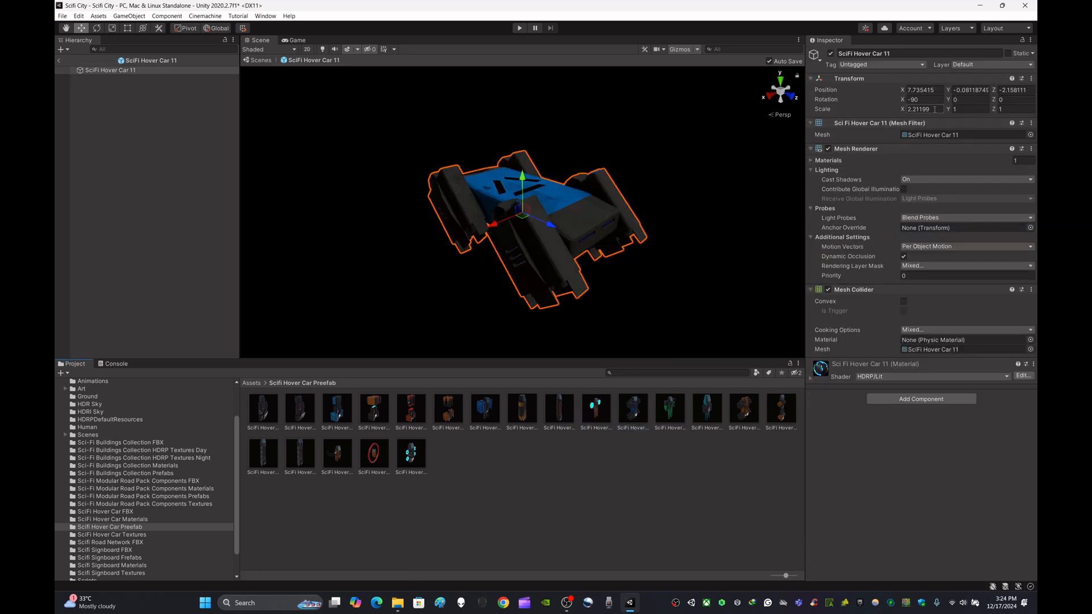
pyautogui.click(934, 109)
pyautogui.write('3')
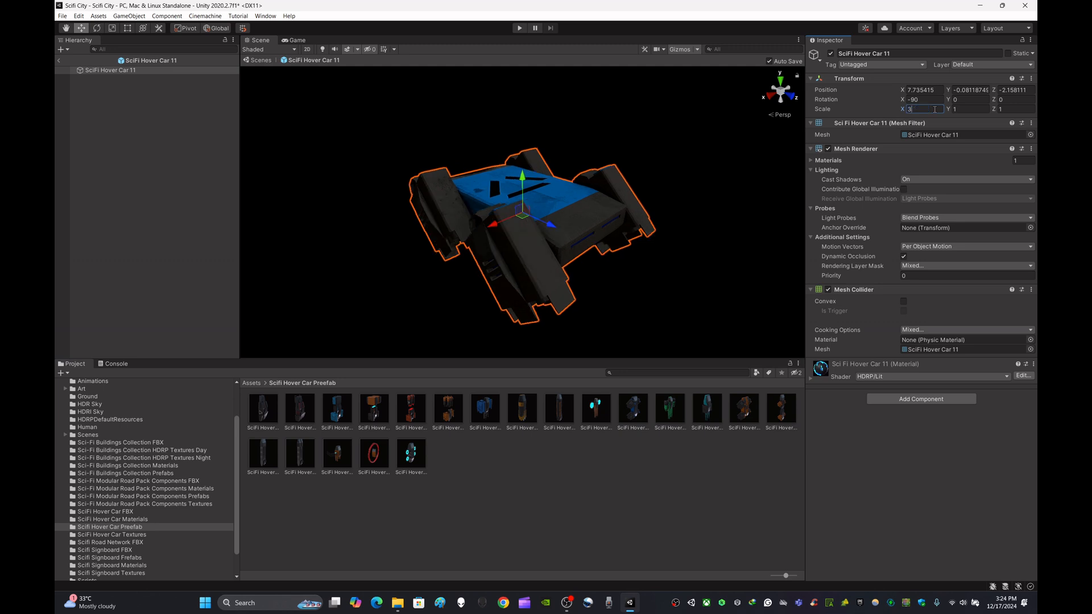
pyautogui.hotkey('ctrl', 'z')
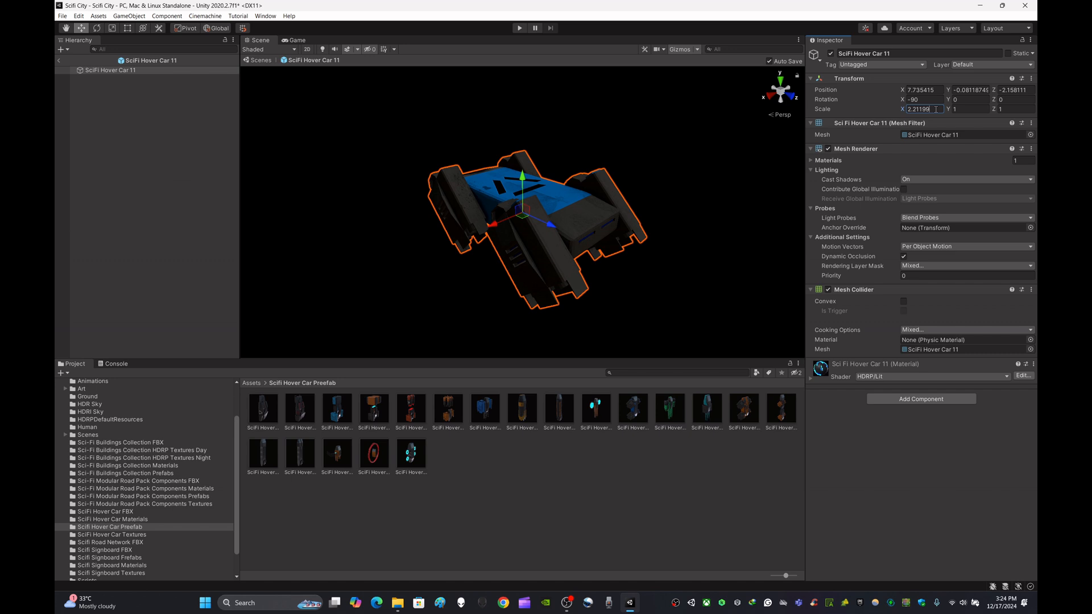
pyautogui.click(617, 507)
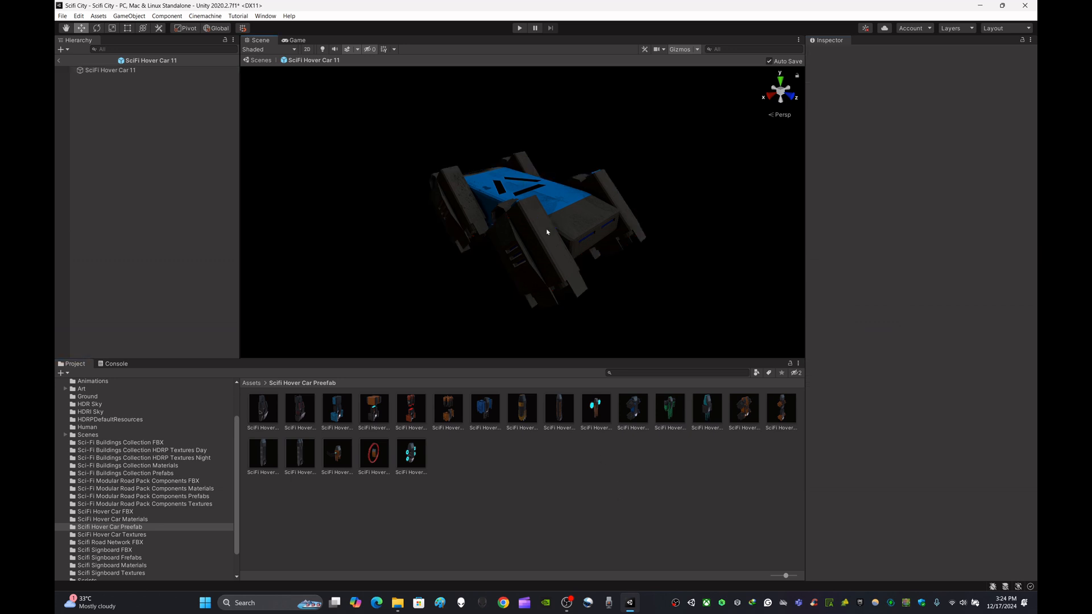
pyautogui.click(547, 232)
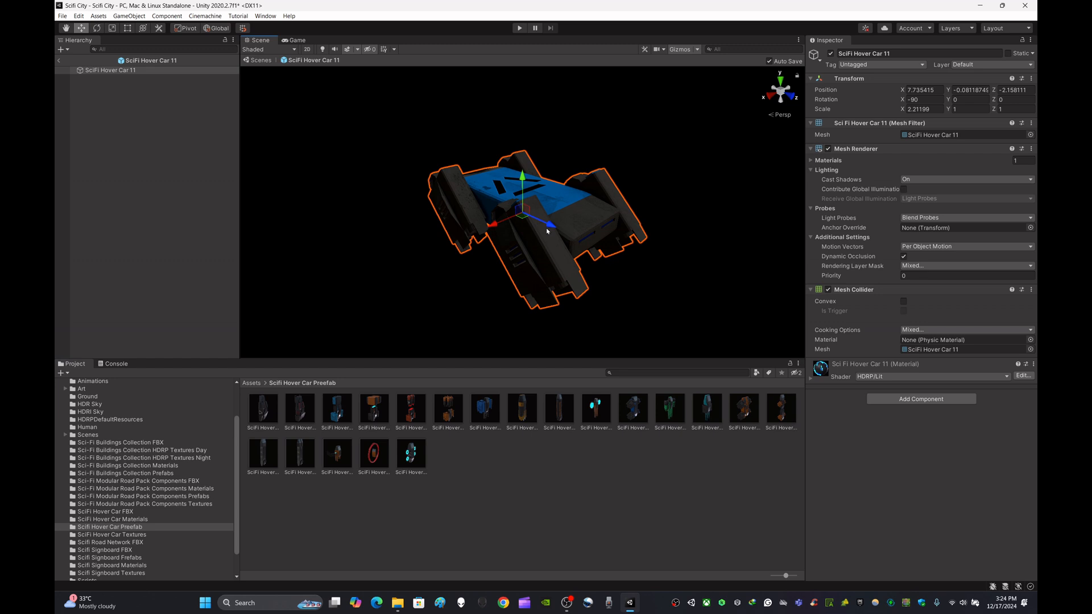
pyautogui.click(600, 488)
# Enlarge the SciFi Hover Car 12 and SciFi Hover Car 13 prefabs through their scale values, with an X scale of 2 for Hover Car 13.
pyautogui.doubleClick(669, 410)
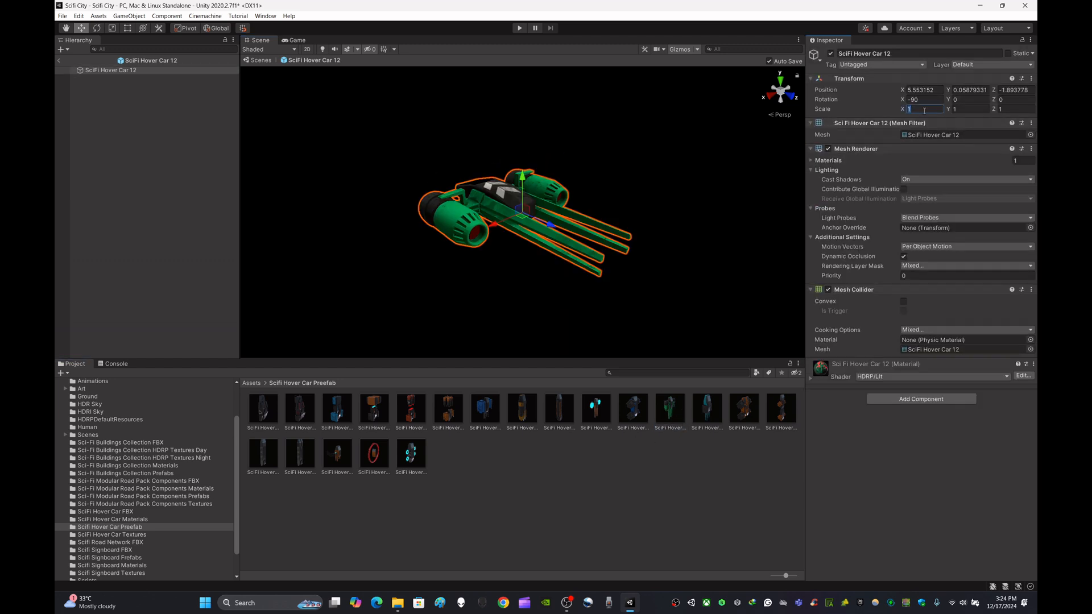
pyautogui.click(681, 506)
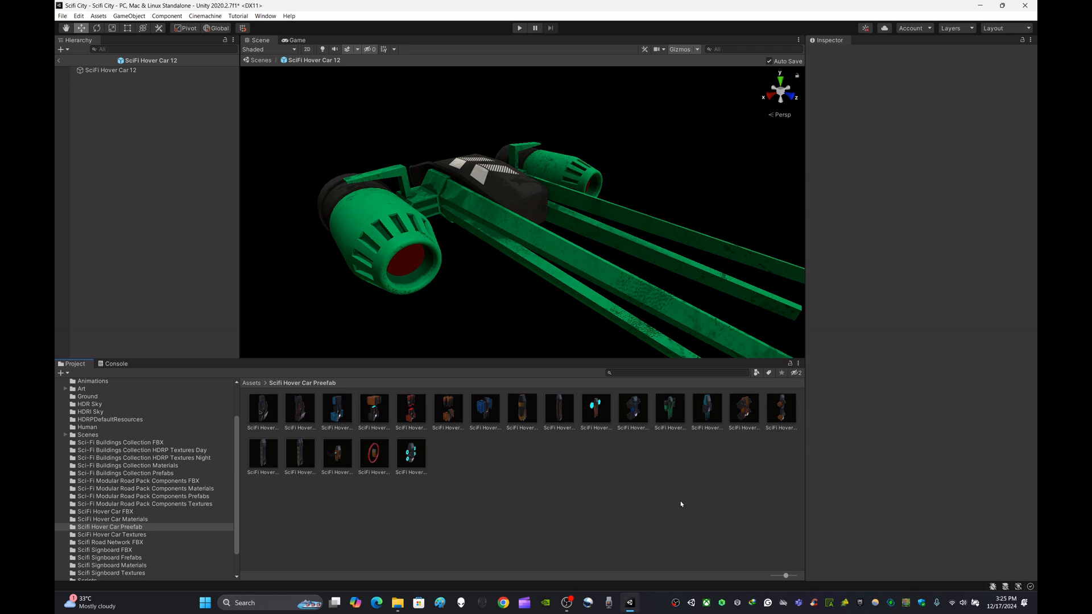
pyautogui.doubleClick(706, 409)
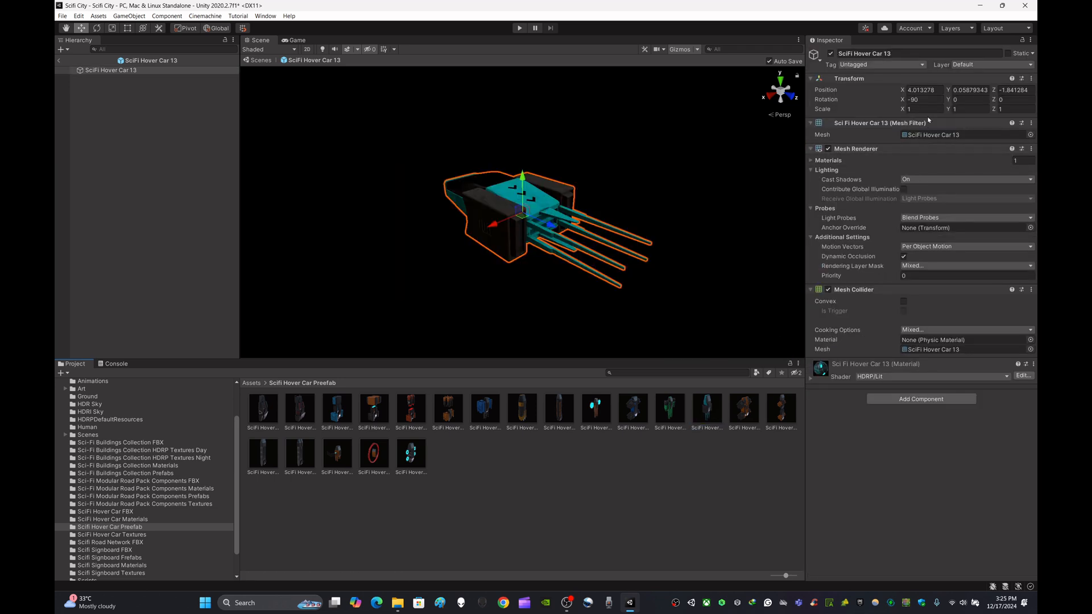
pyautogui.click(927, 109)
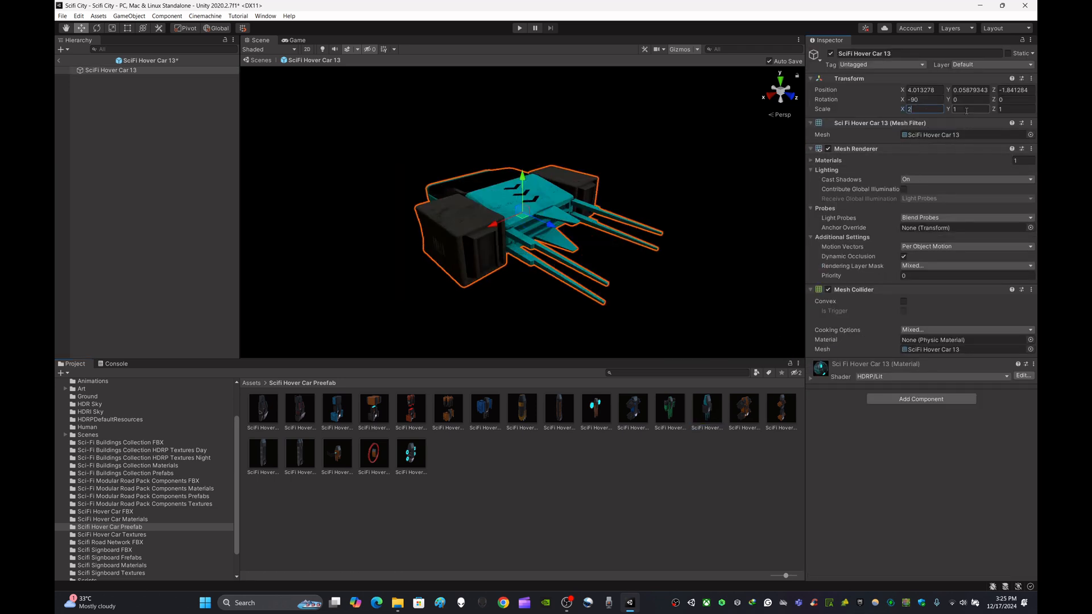
pyautogui.click(657, 506)
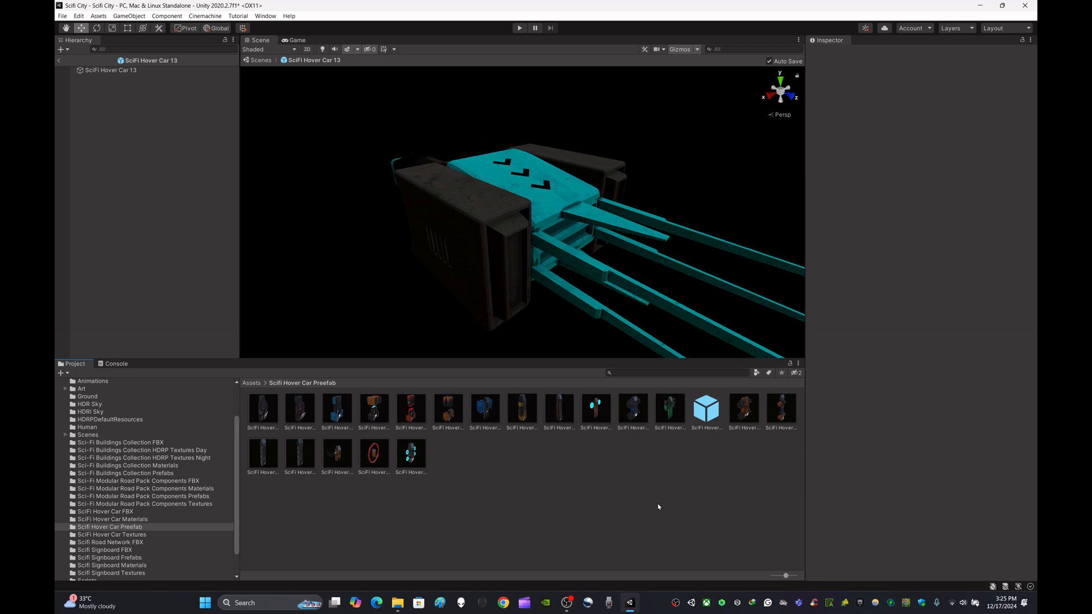
# Open the SciFi Hover Car 14, 15, 16 and 17 prefabs in turn to check their size.
pyautogui.doubleClick(750, 413)
pyautogui.doubleClick(782, 408)
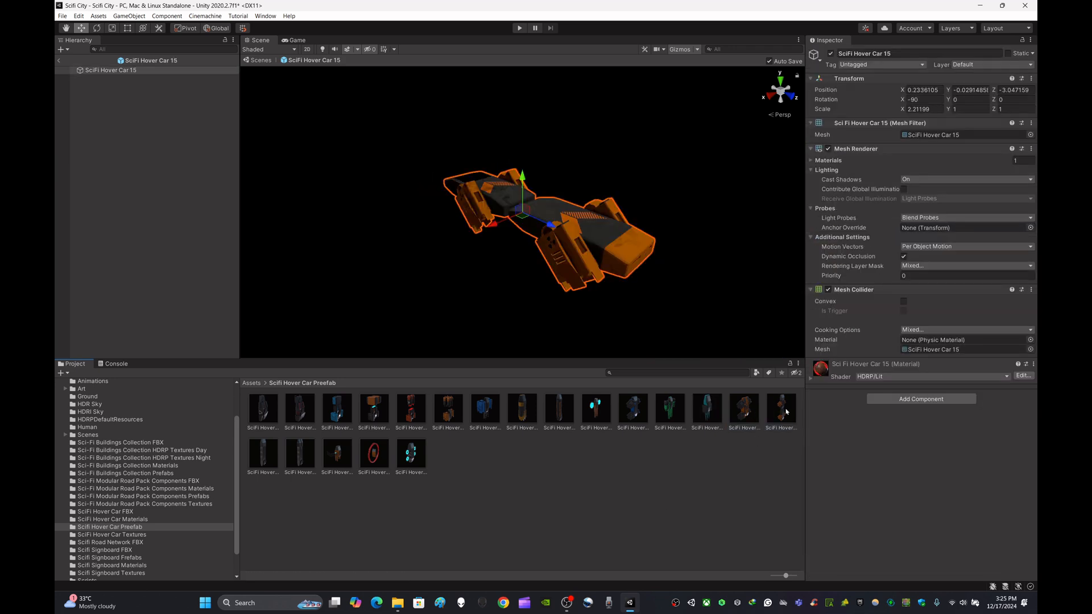
pyautogui.doubleClick(272, 468)
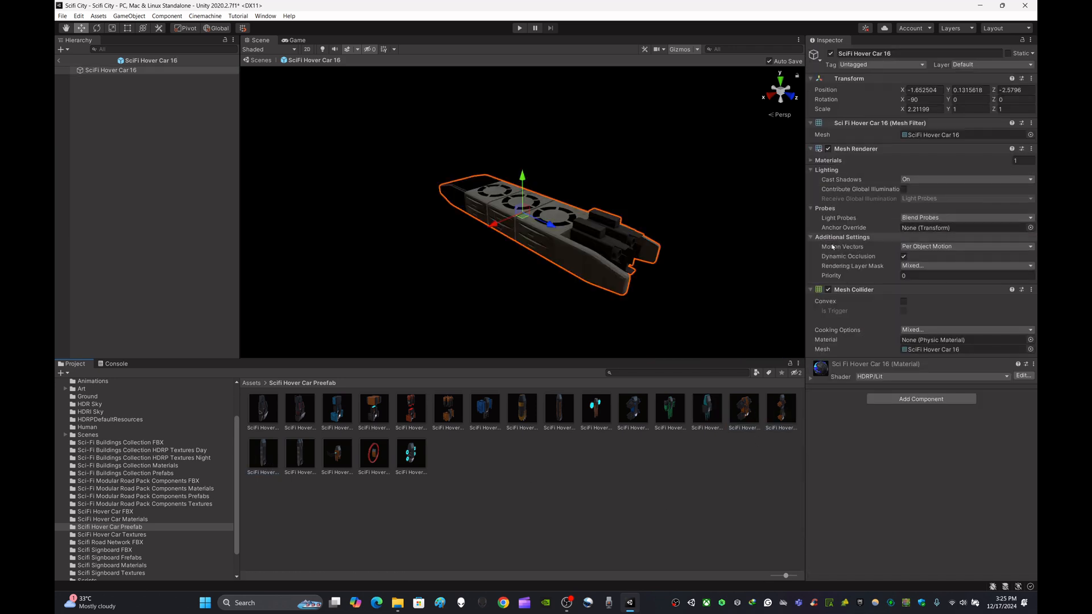
pyautogui.doubleClick(302, 463)
# Set the SciFi Hover Car 18 prefab's scale to 2 on X, Y and Z.
pyautogui.doubleClick(337, 454)
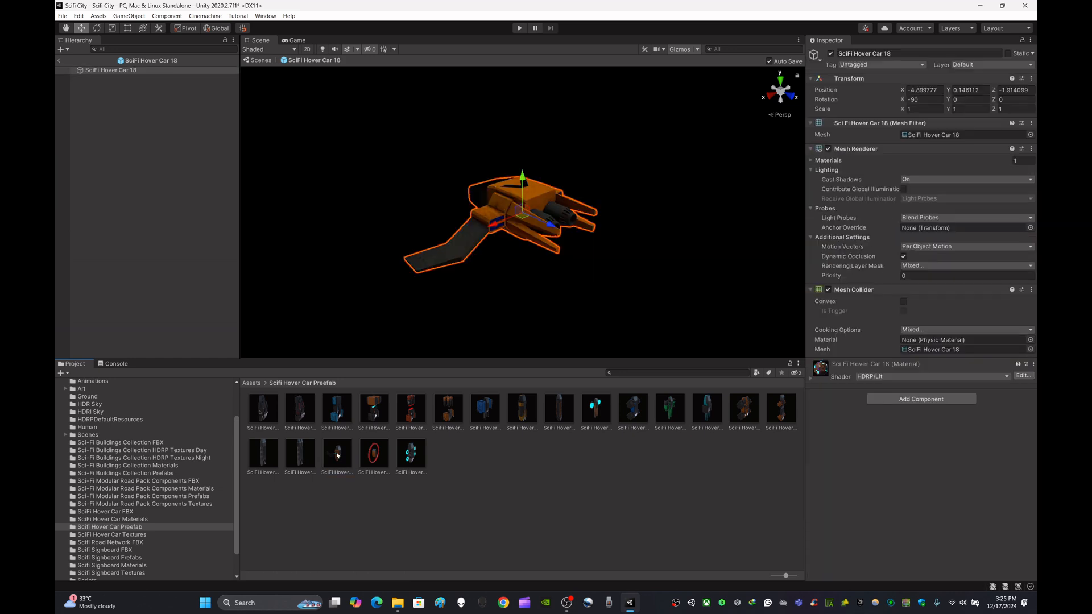
pyautogui.write('2')
pyautogui.press('Tab')
pyautogui.write('2')
pyautogui.click(1012, 109)
pyautogui.write('2')
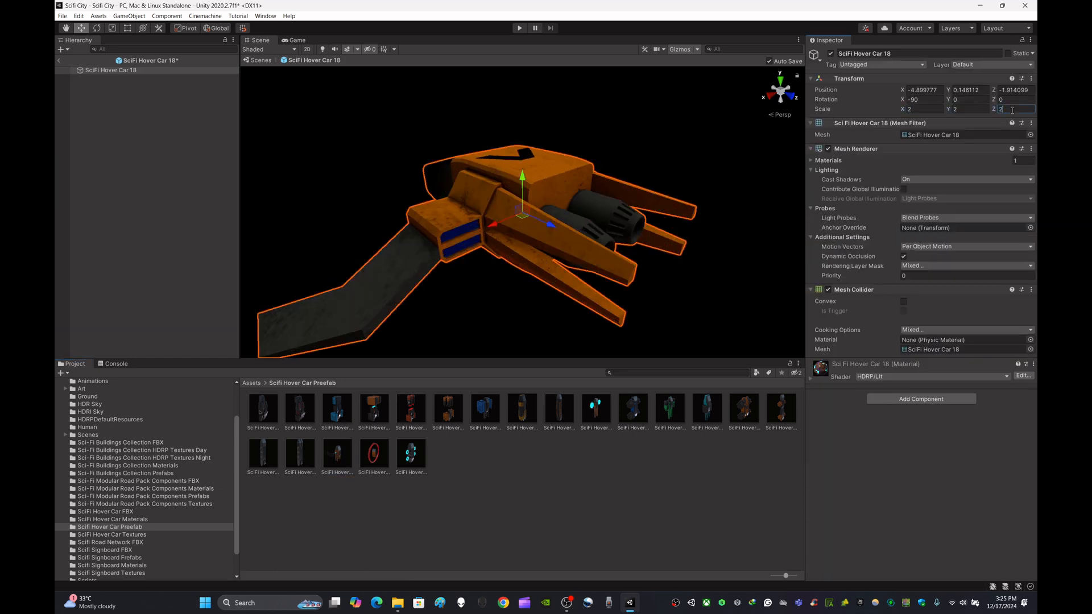
# Check the size of the SciFi Hover Car 19 and SciFi Hover Car 20 prefabs and return to the city scene.
pyautogui.doubleClick(373, 453)
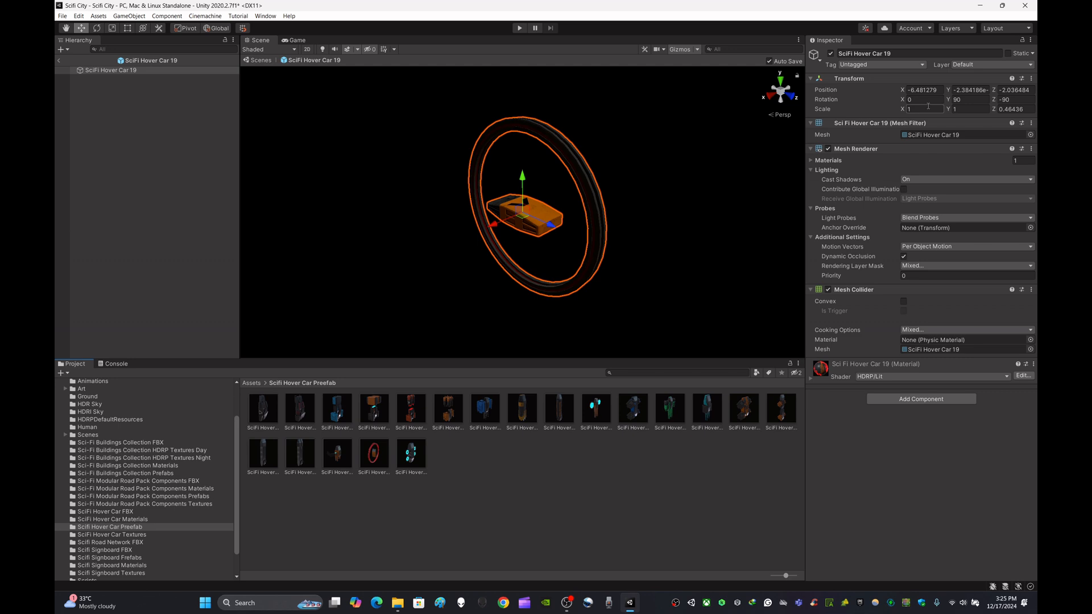
pyautogui.click(524, 495)
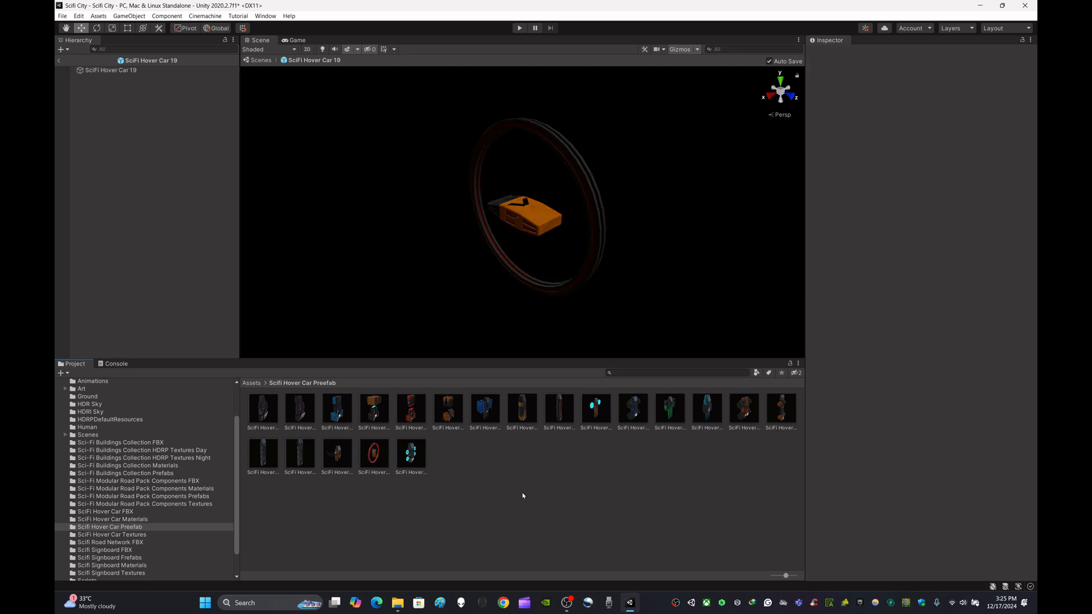
pyautogui.click(374, 453)
pyautogui.doubleClick(411, 453)
pyautogui.click(548, 473)
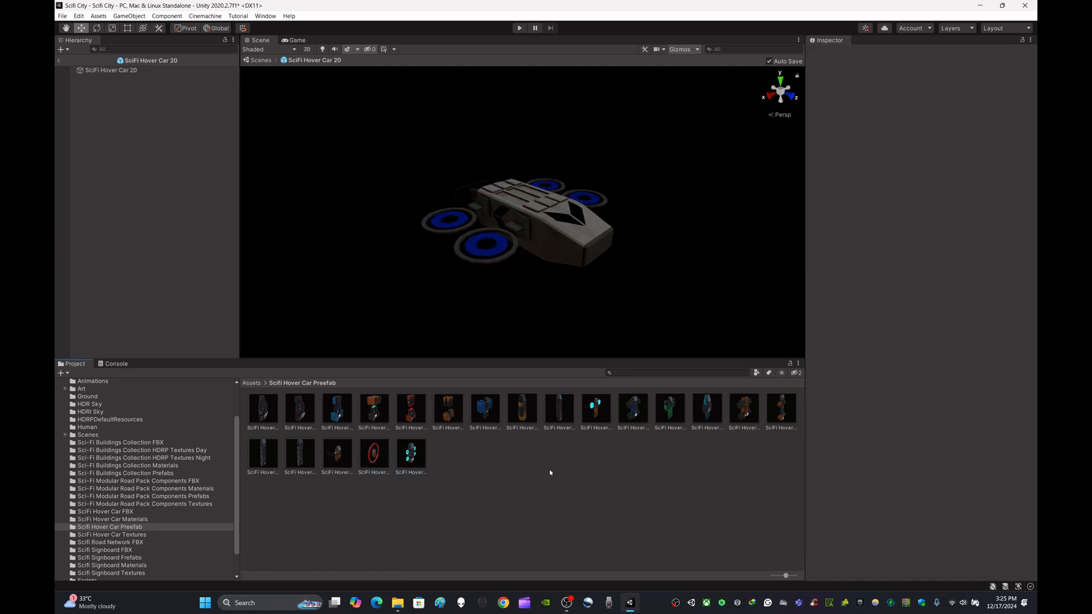
pyautogui.click(260, 60)
# Place SciFi Hover Car 01 at the road in the city scene to judge its size and delete it.
pyautogui.moveTo(608, 216); pyautogui.dragTo(655, 222, button='right')
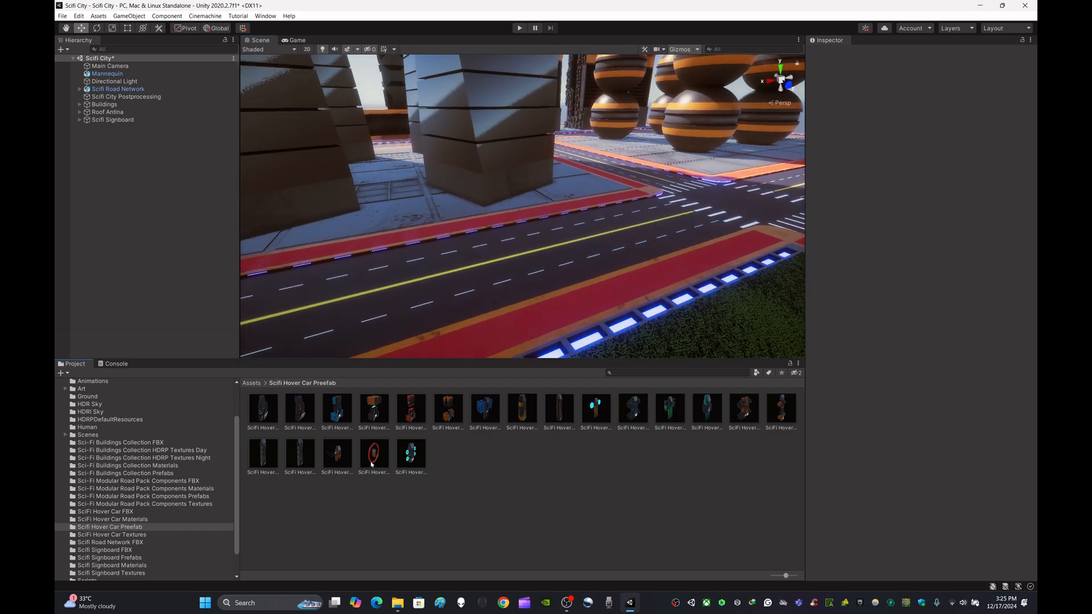
pyautogui.moveTo(371, 464); pyautogui.dragTo(491, 428)
pyautogui.moveTo(273, 417); pyautogui.dragTo(518, 224)
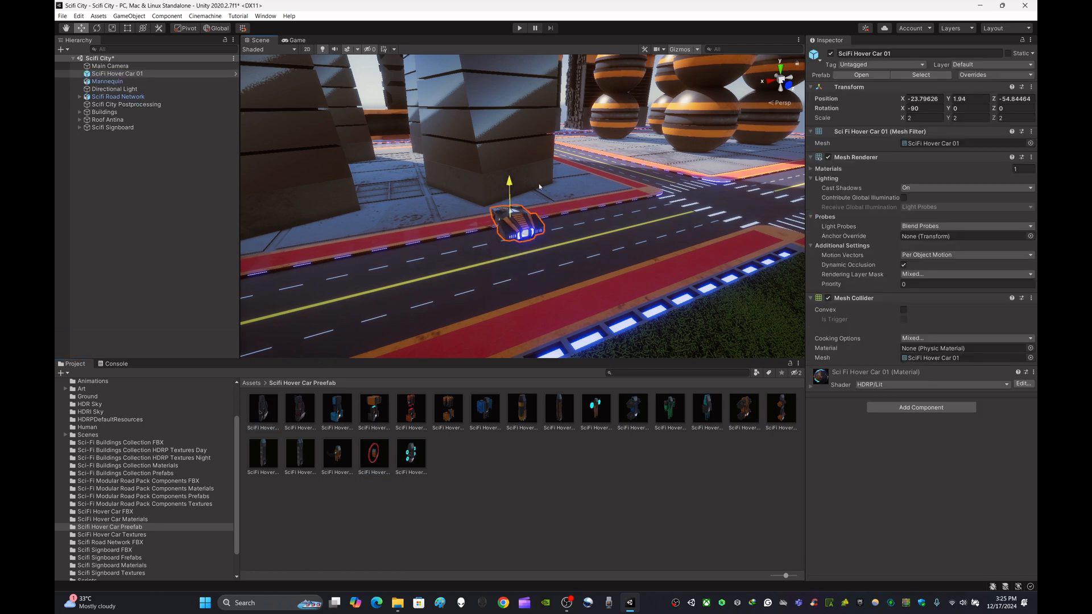
pyautogui.moveTo(517, 224); pyautogui.dragTo(417, 279, button='right')
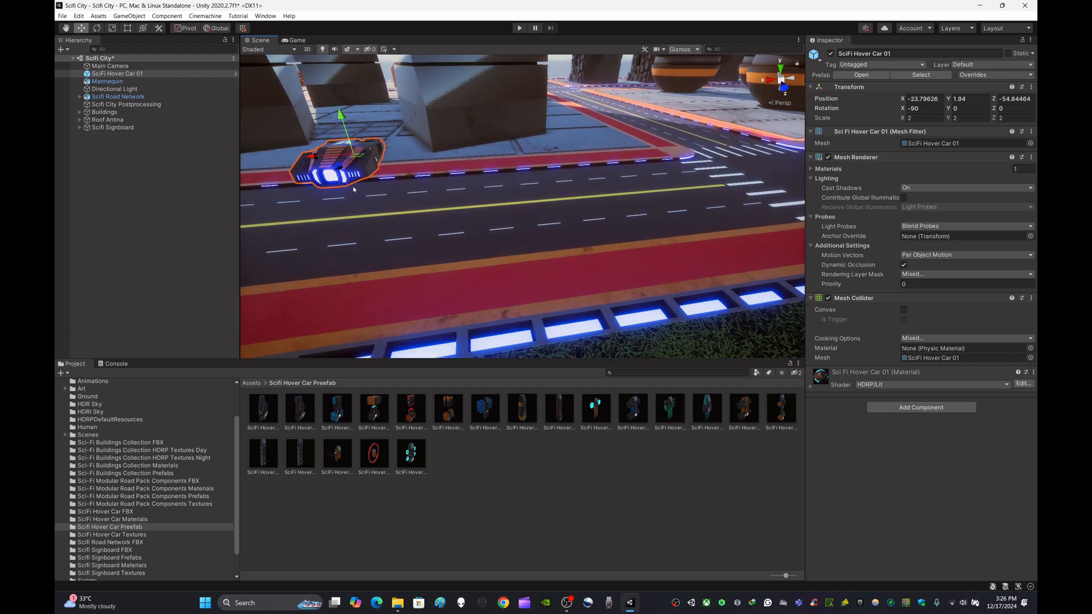
pyautogui.press('Delete')
# Try SciFi Hover Car 05 and SciFi Hover Car 04 on the road one after the other, deleting each.
pyautogui.moveTo(410, 407); pyautogui.dragTo(569, 273)
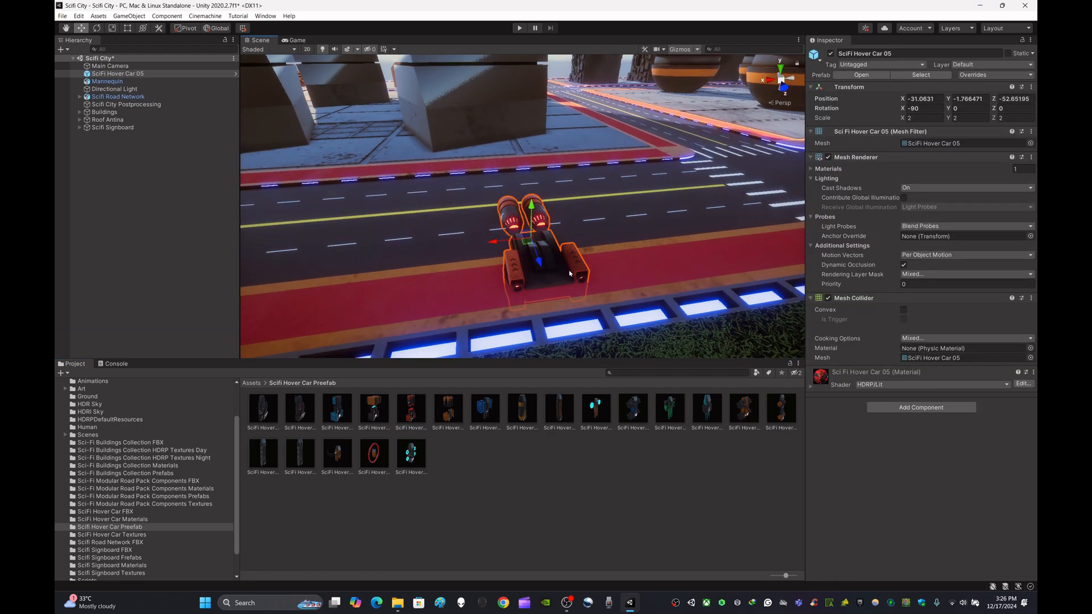
pyautogui.press('Delete')
pyautogui.moveTo(374, 408); pyautogui.dragTo(528, 171)
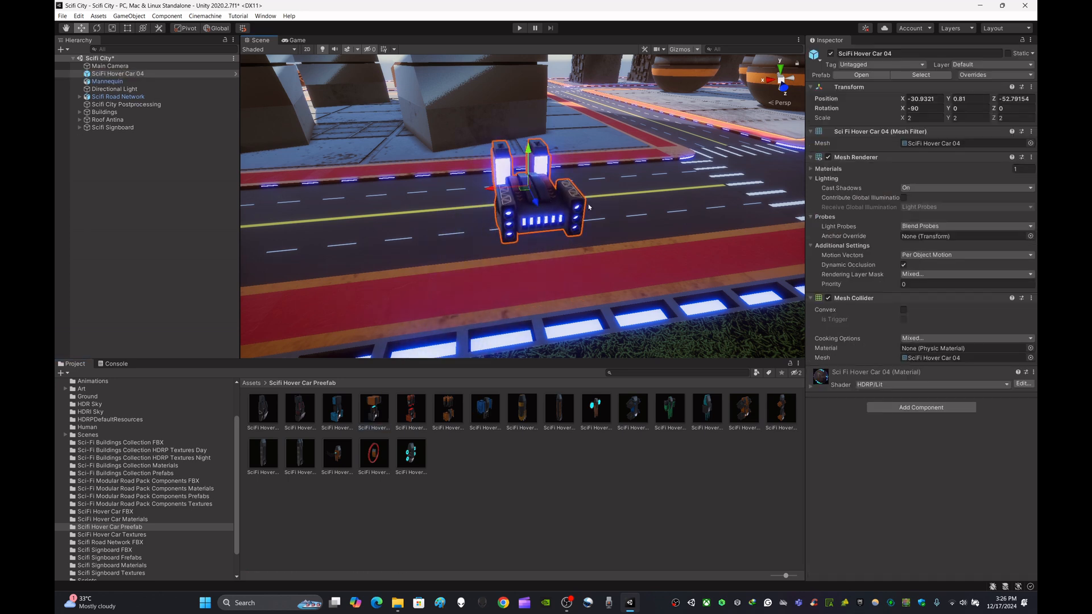
pyautogui.press('Delete')
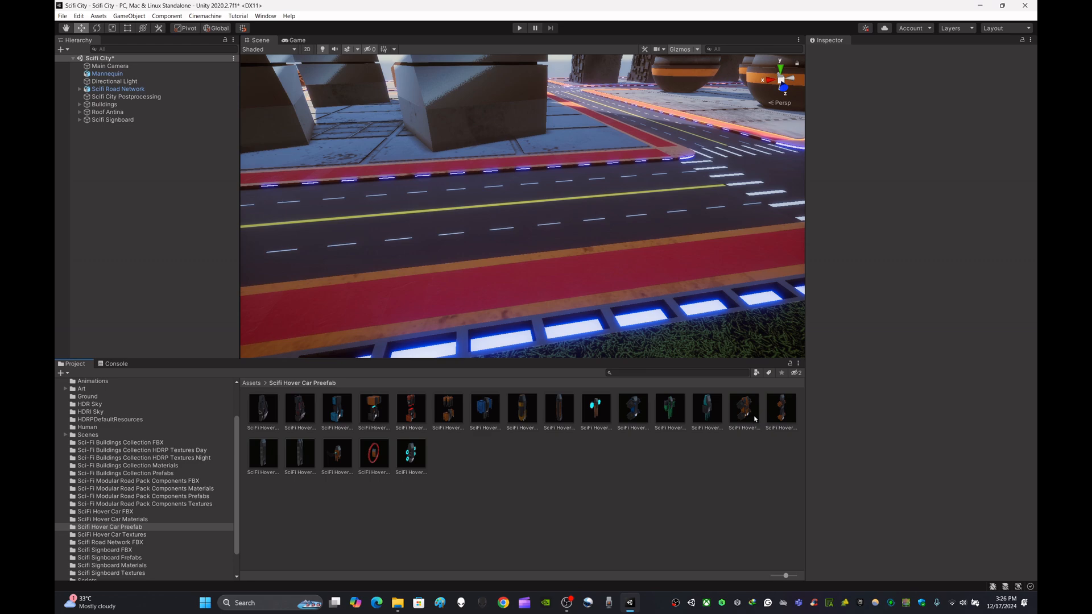
# Place the SciFi Hover Car 14 prefab above the road near the pedestrian crossing.
pyautogui.click(755, 419)
pyautogui.moveTo(753, 418); pyautogui.dragTo(652, 121)
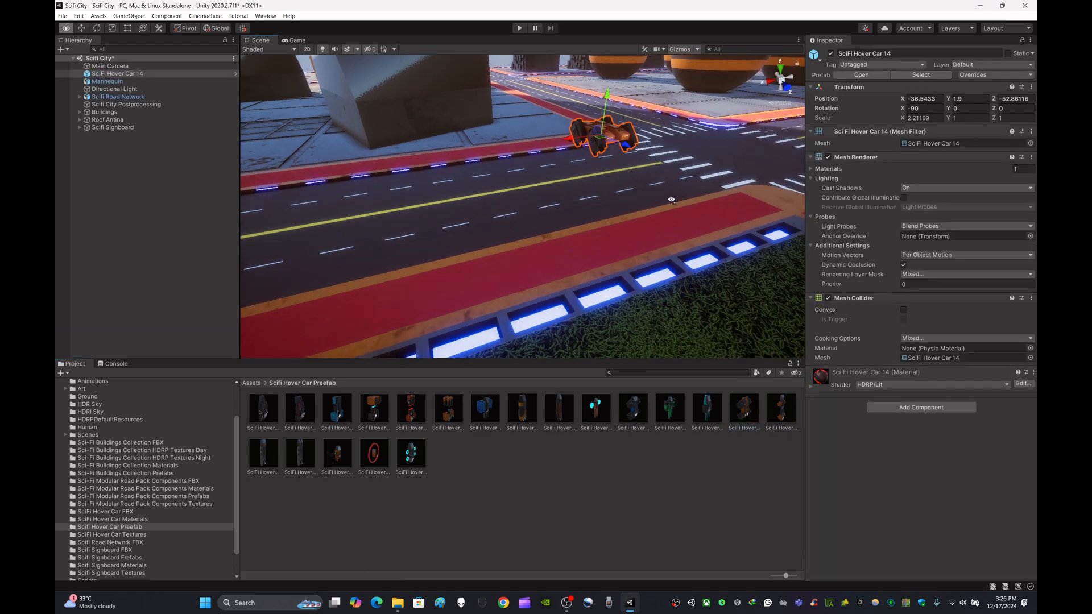